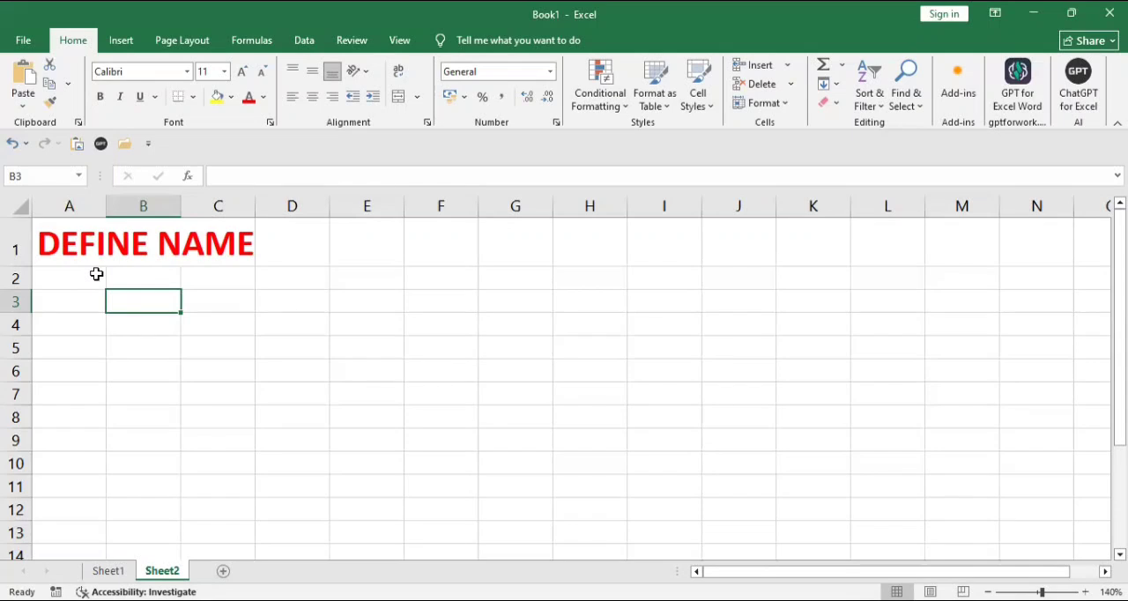
- In cell A3 of Sheet2, start a SUM formula with Sheet1's Hindi column range D1:D11 as its first argument
left_click(74, 302)
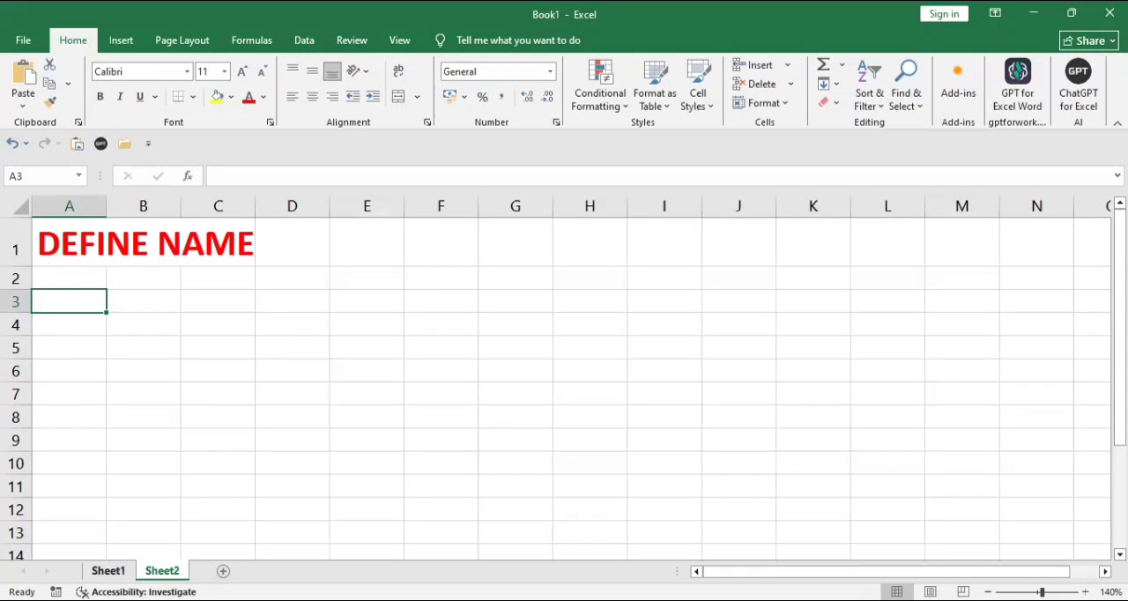
left_click(108, 571)
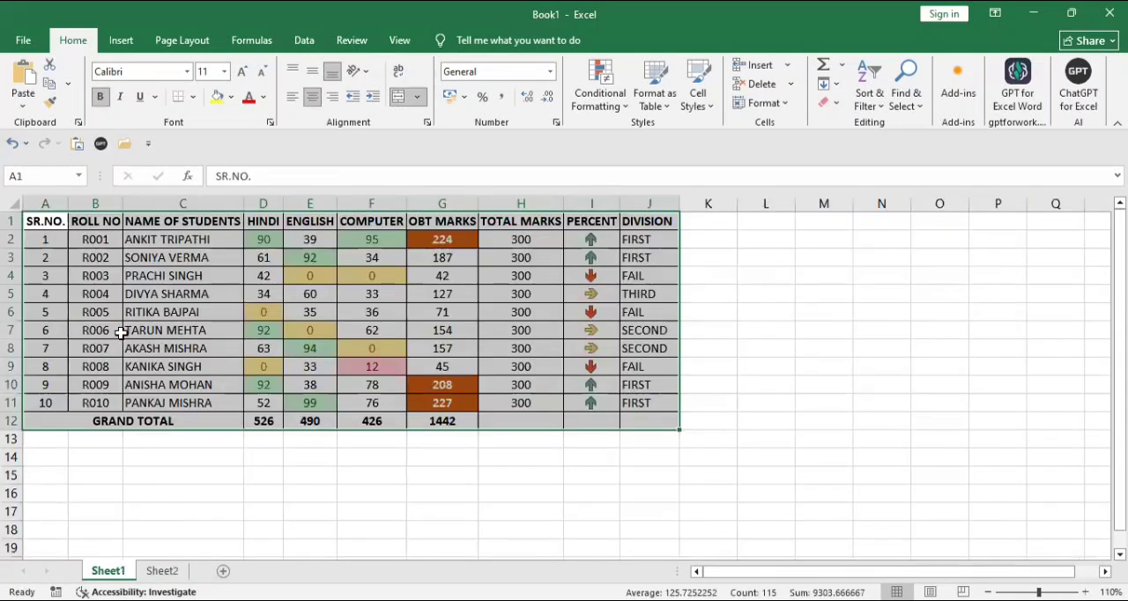
left_click(230, 461)
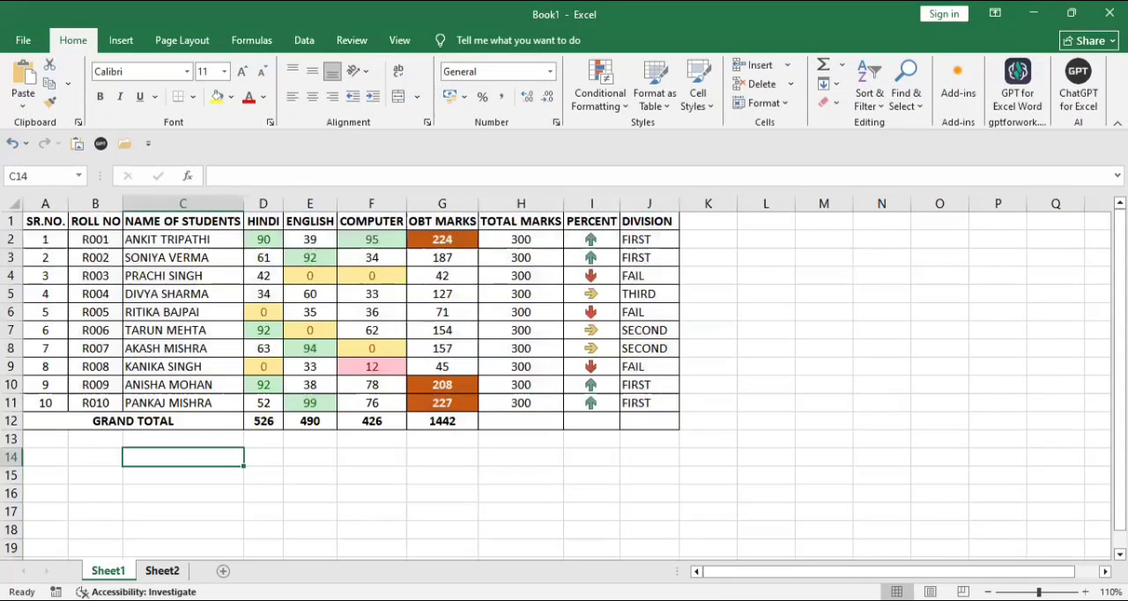
left_click(162, 571)
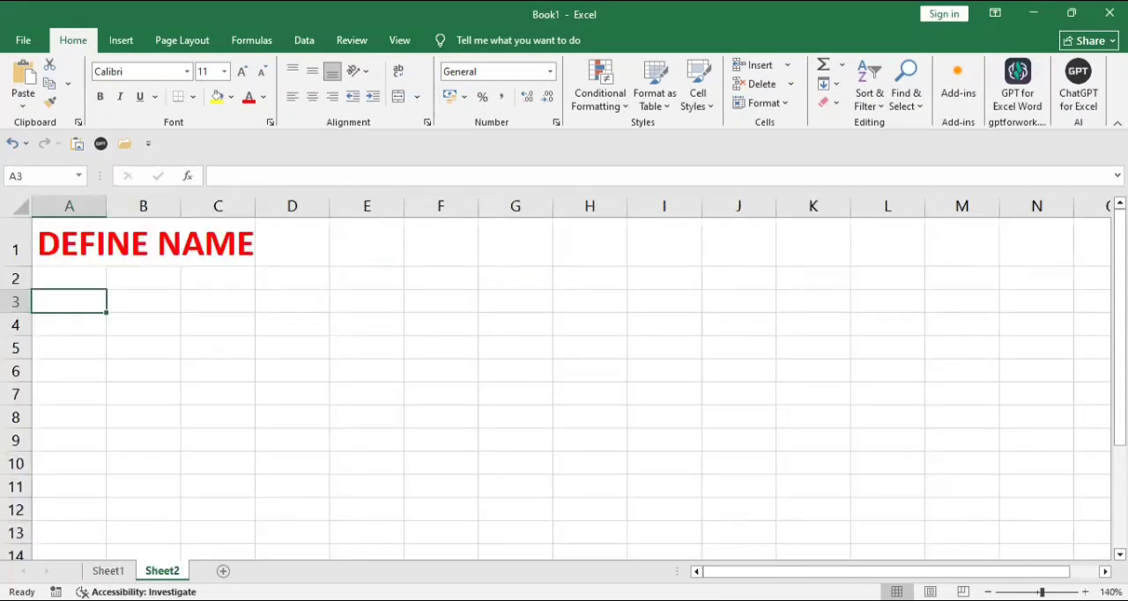
type("=")
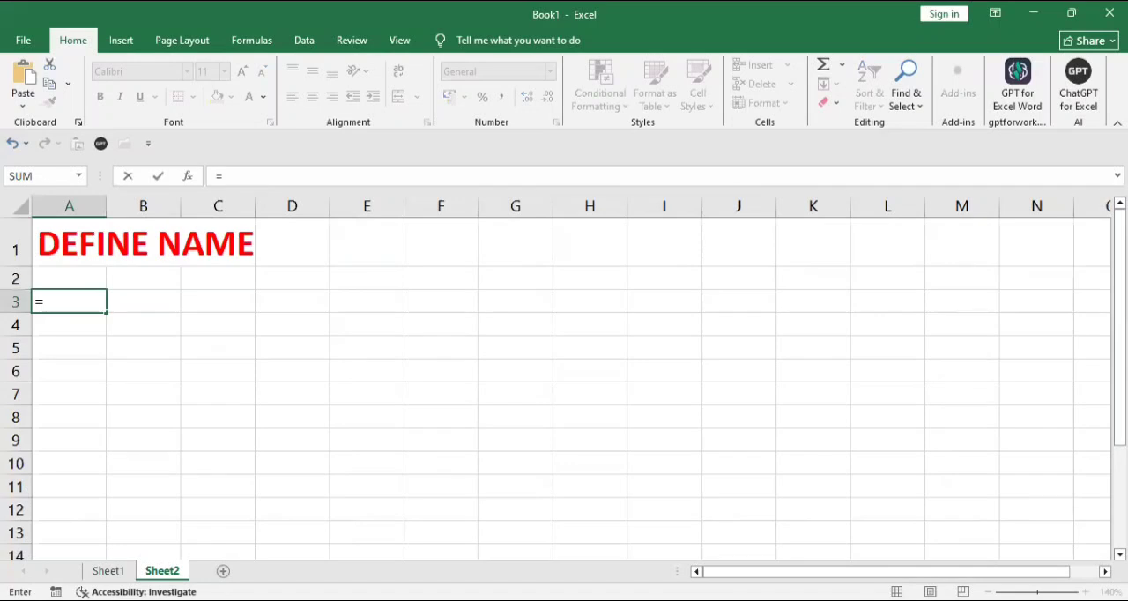
type("SUM(")
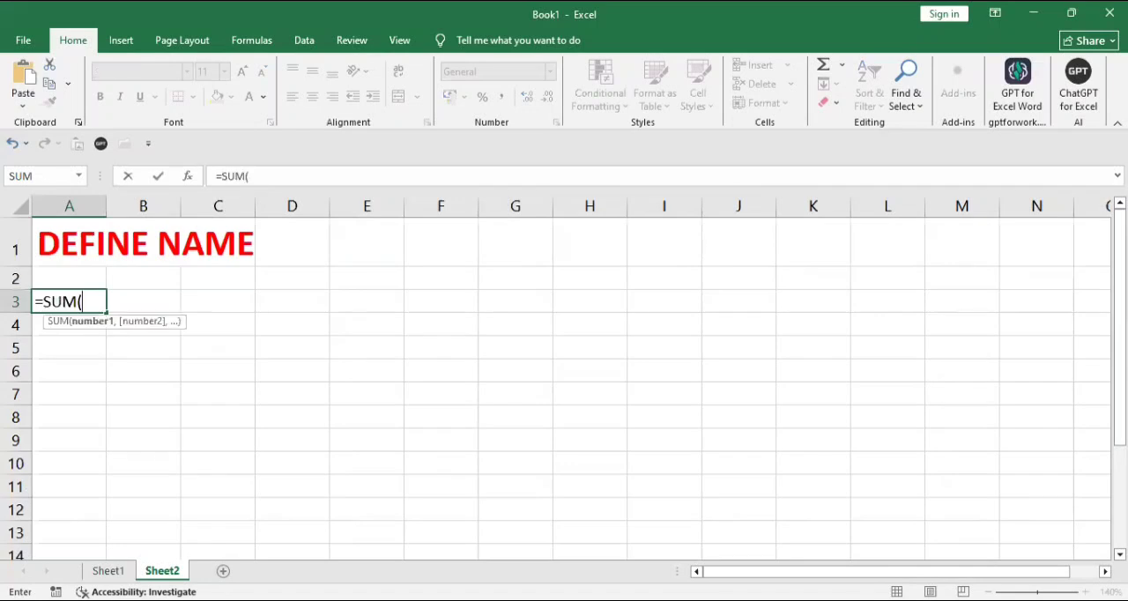
left_click(108, 571)
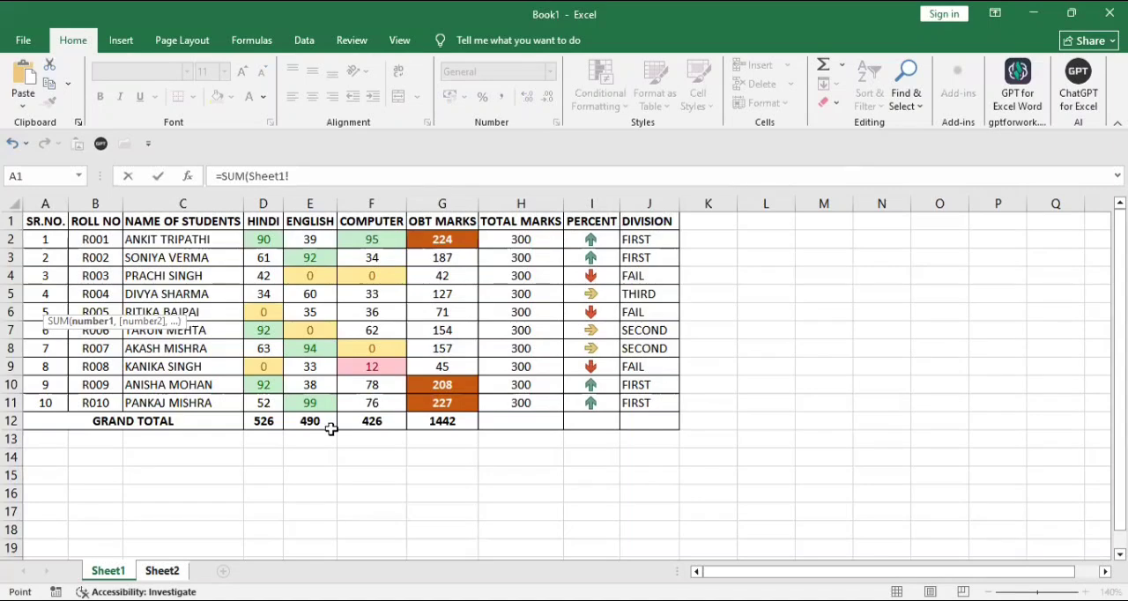
left_click(263, 222)
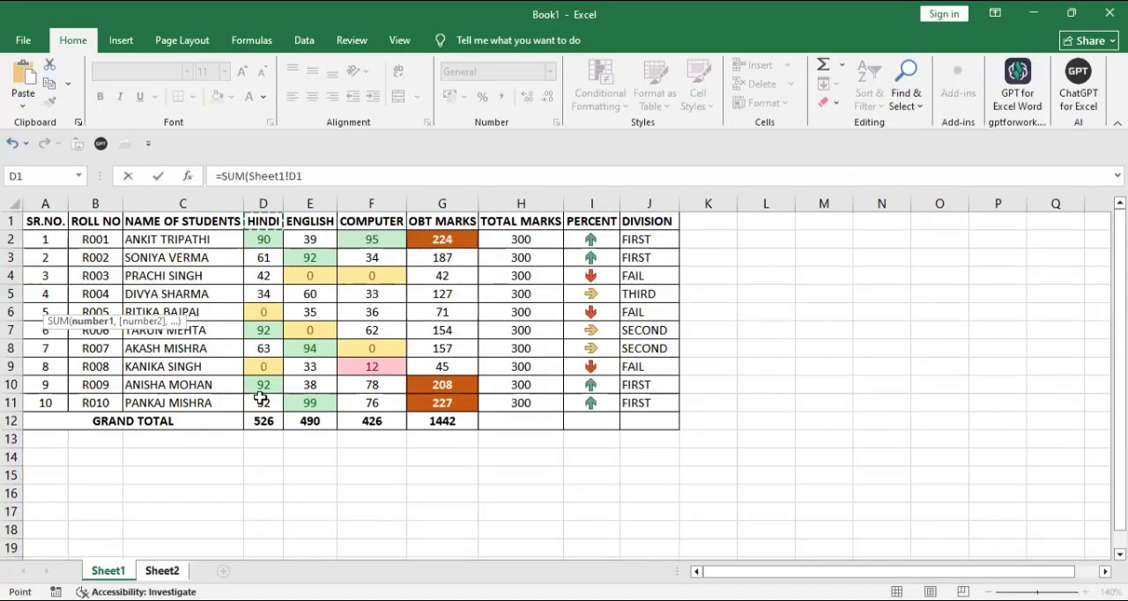
left_click_drag(261, 398, 260, 398)
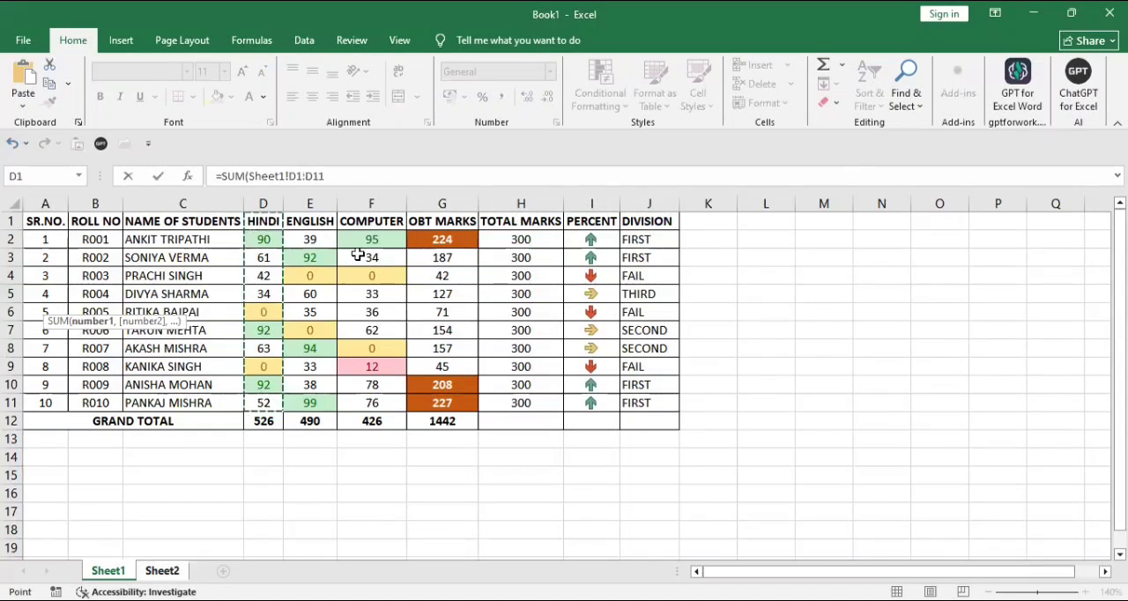
- Add Sheet1!F1 and the Computer range Sheet1!F1:F11 as further SUM arguments, complete the formula and check it in A3
type(",")
left_click(365, 222)
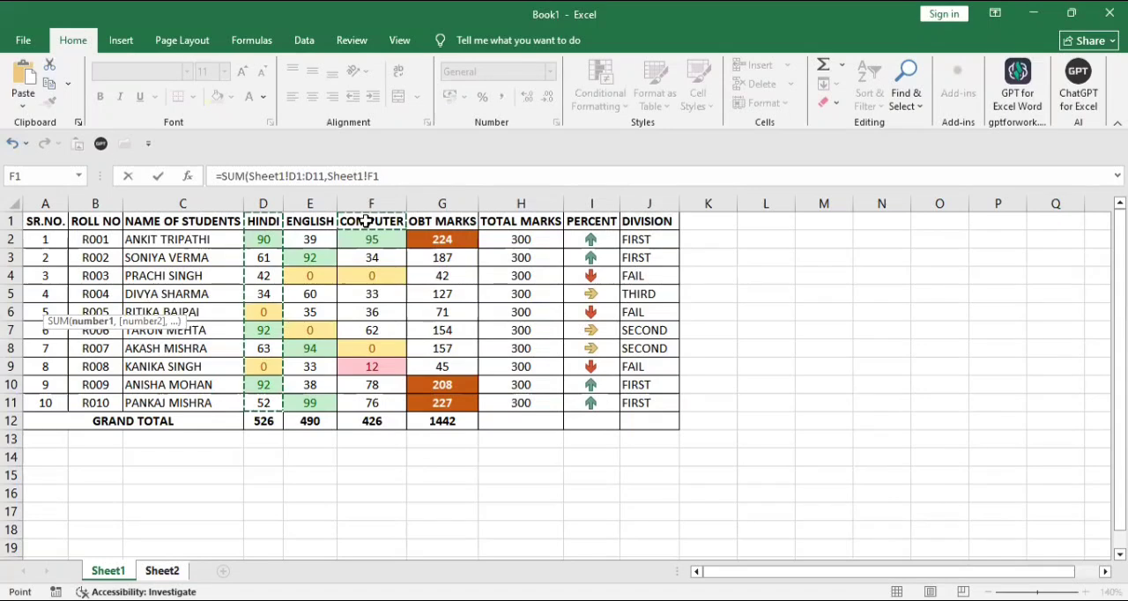
type(",")
left_click(365, 222)
left_click_drag(365, 239, 370, 400)
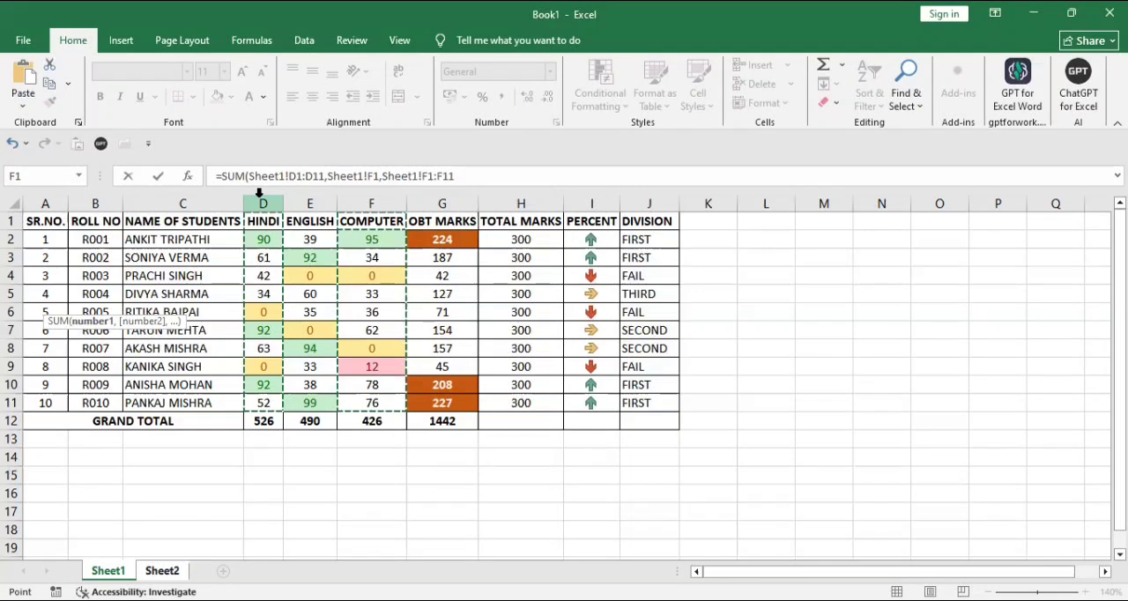
type(")")
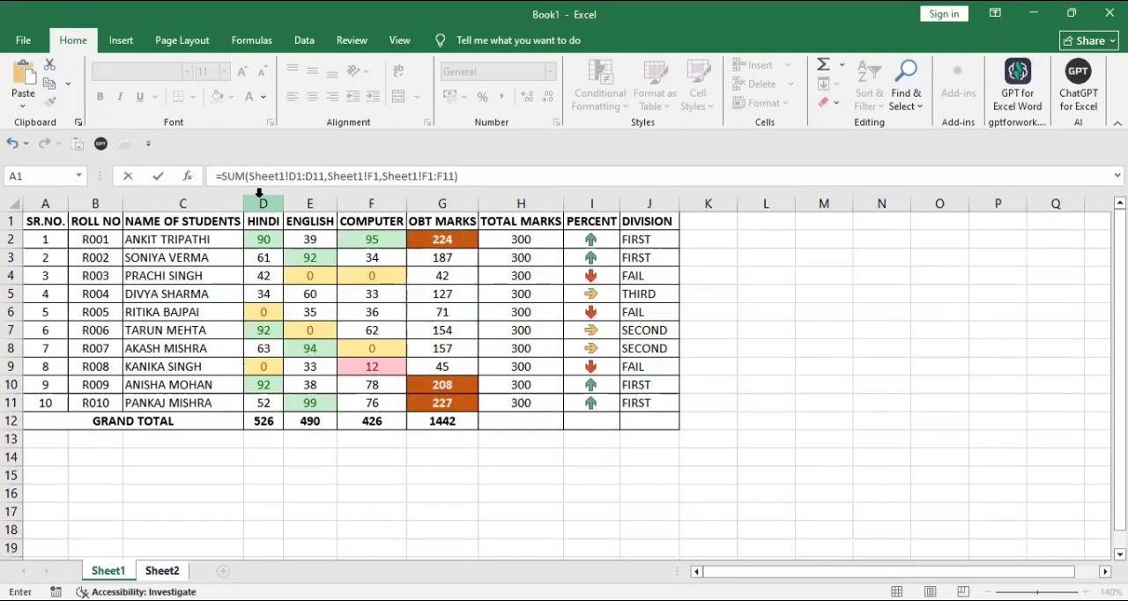
key("Return")
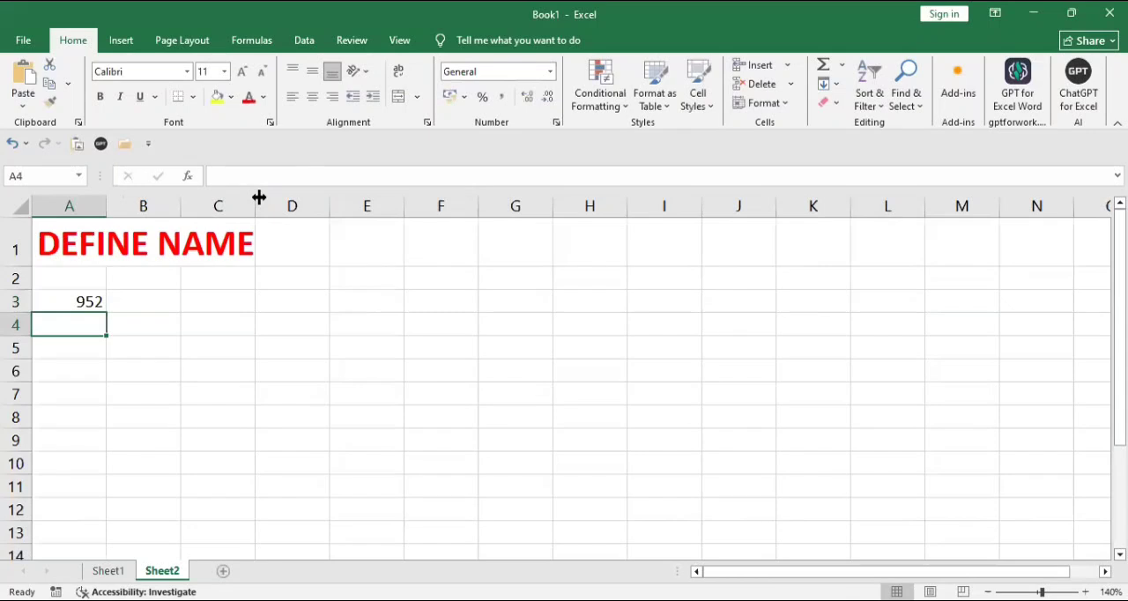
key("Up")
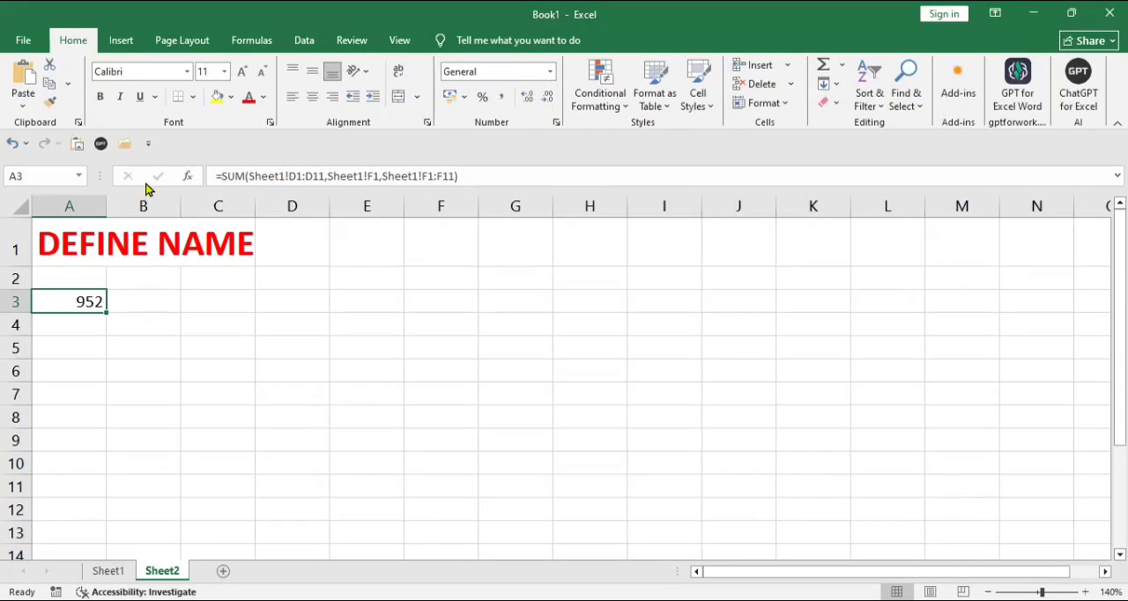
key("Down")
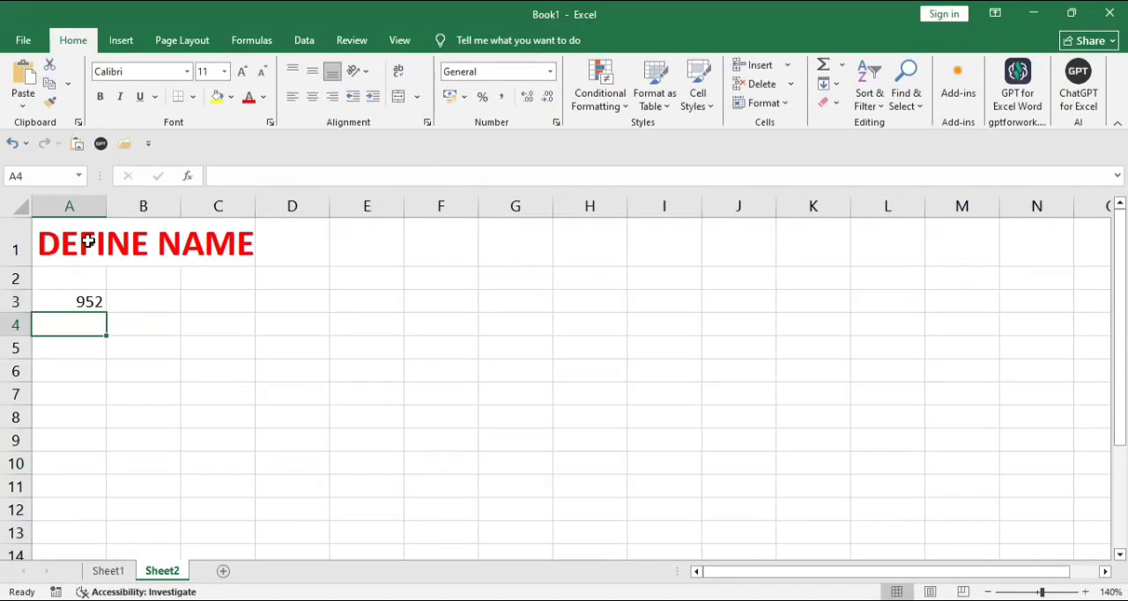
- Define the name HINDI with Workbook scope for the Hindi column range D1:D11 on Sheet1
left_click(108, 571)
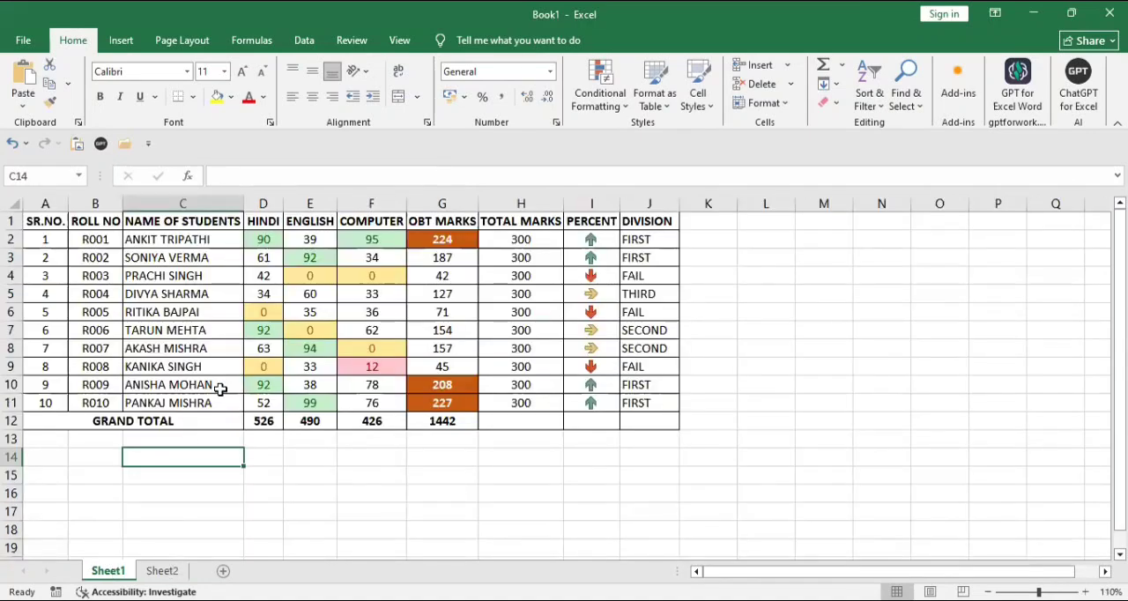
left_click(266, 222)
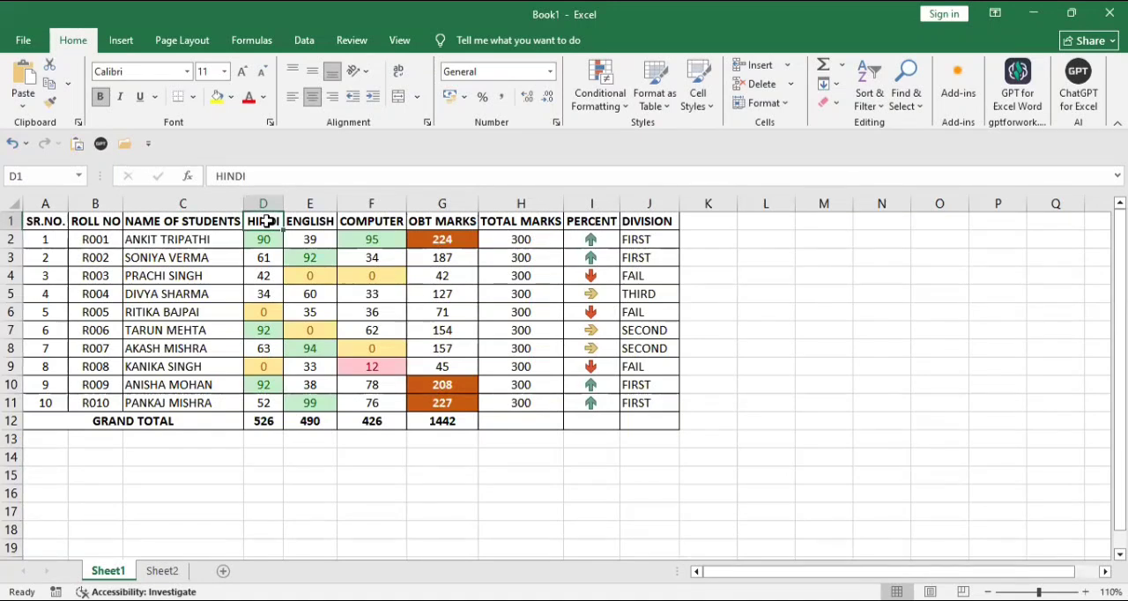
mouse_move(266, 222)
left_mouse_down()
mouse_move(276, 265)
mouse_move(264, 240)
left_mouse_up()
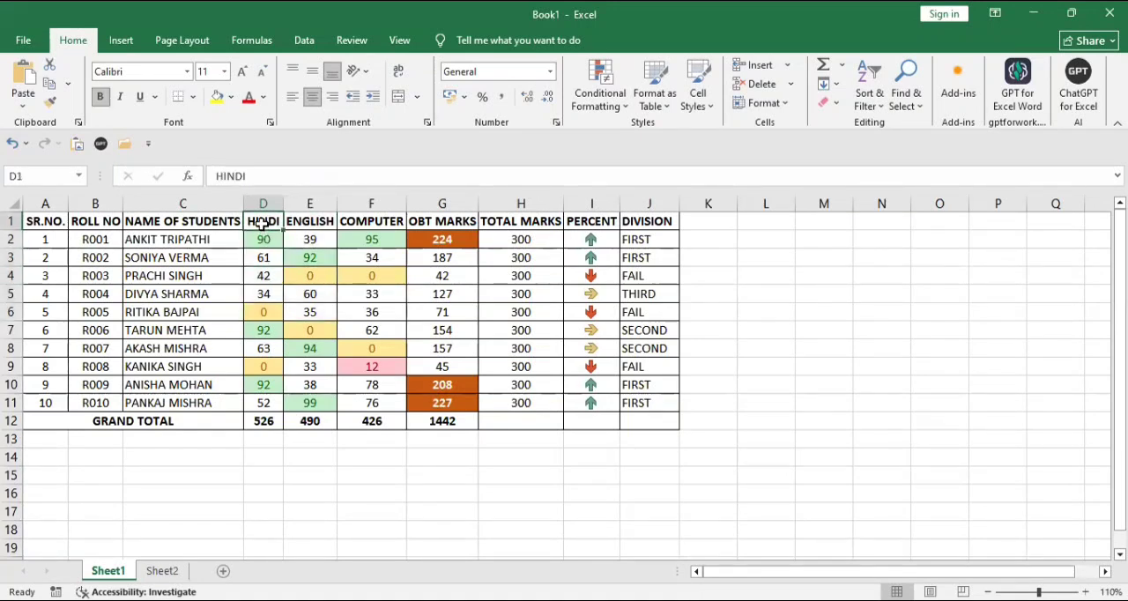
left_click_drag(258, 305, 262, 404)
left_click(304, 39)
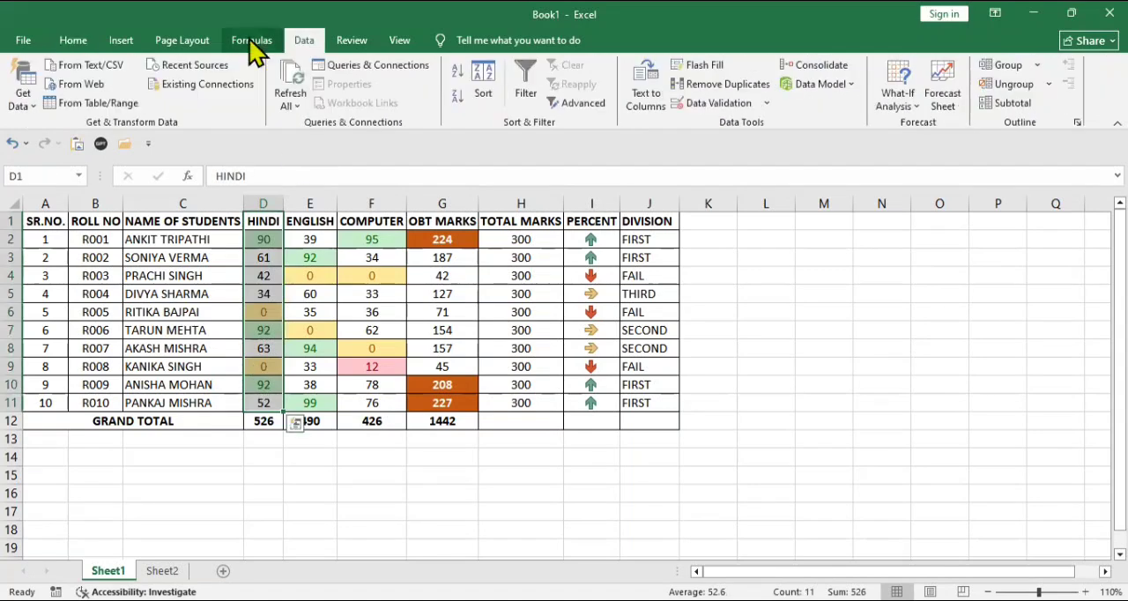
left_click(251, 40)
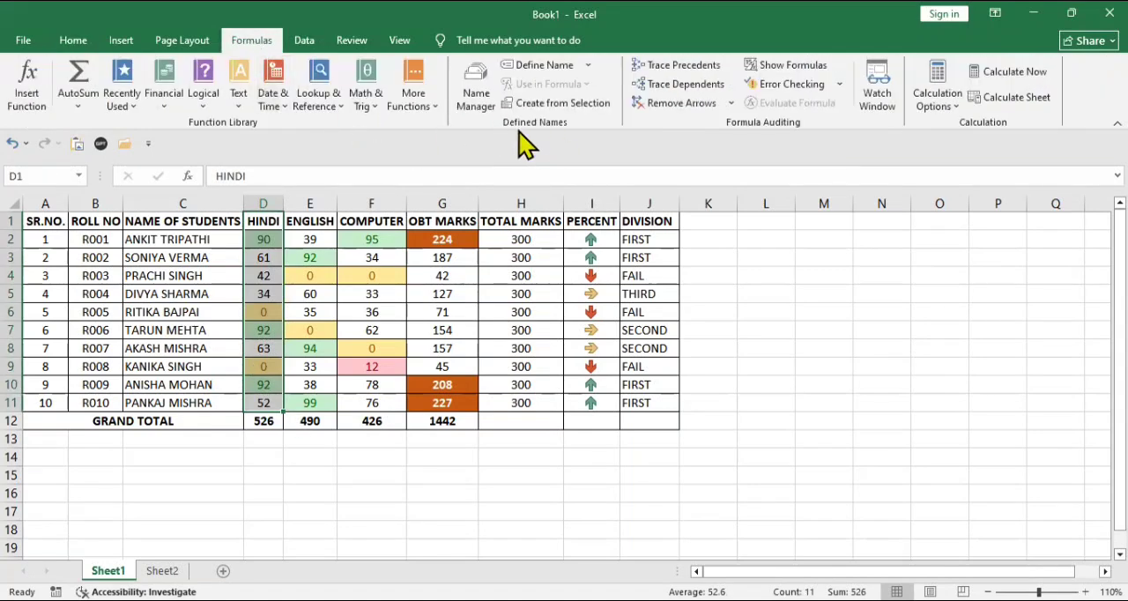
left_click(475, 101)
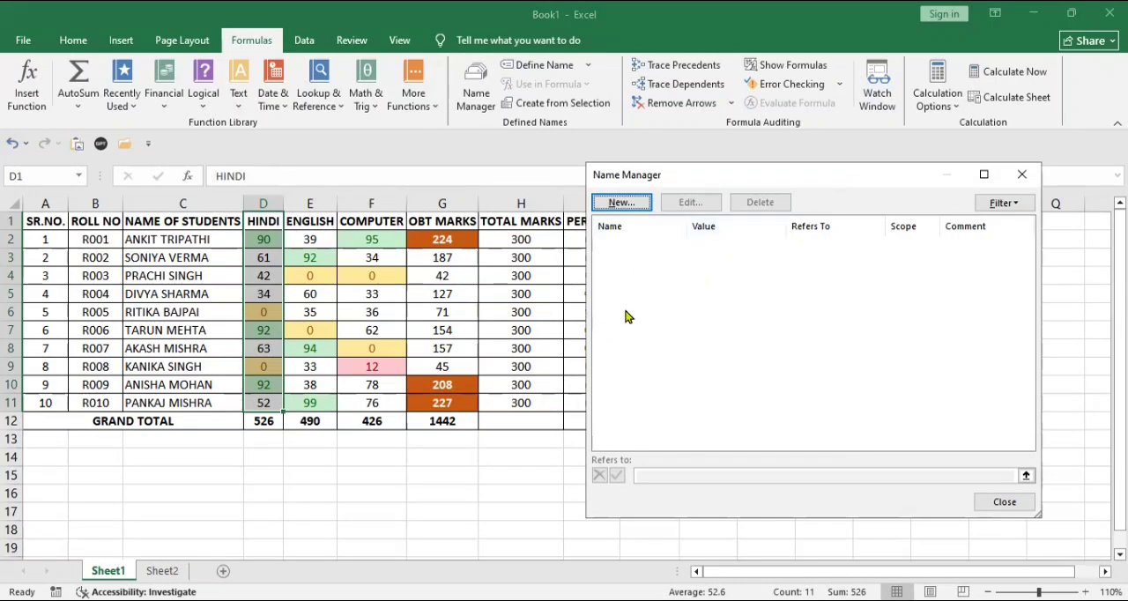
left_click(647, 203)
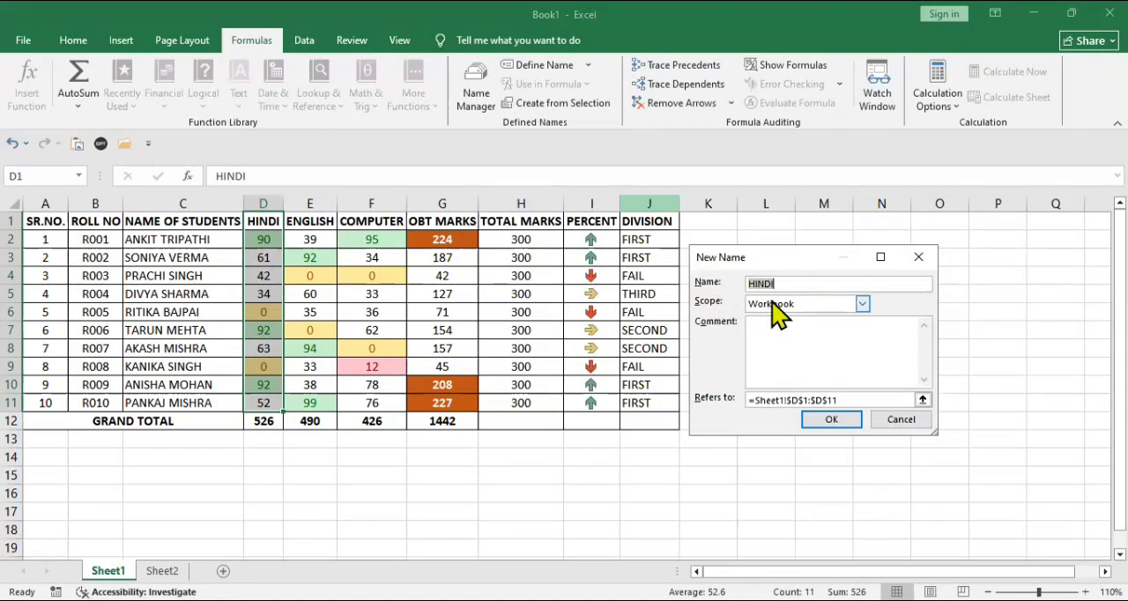
left_click(820, 421)
- Review the HINDI entry in the Name Manager and the list of names available for use in formulas
key("ctrl+F3")
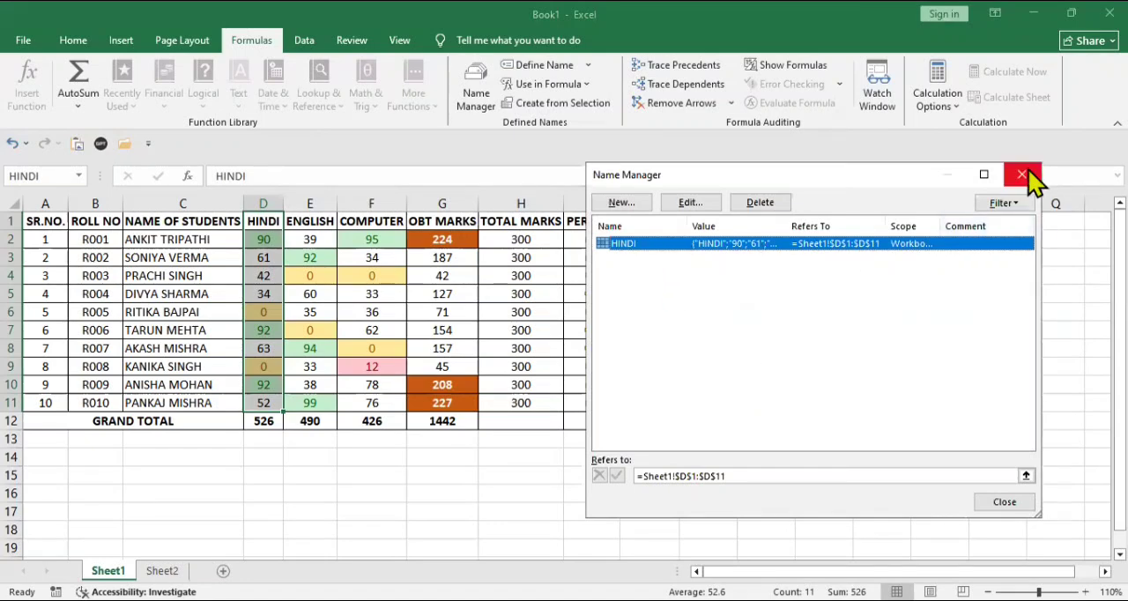
left_click(473, 107)
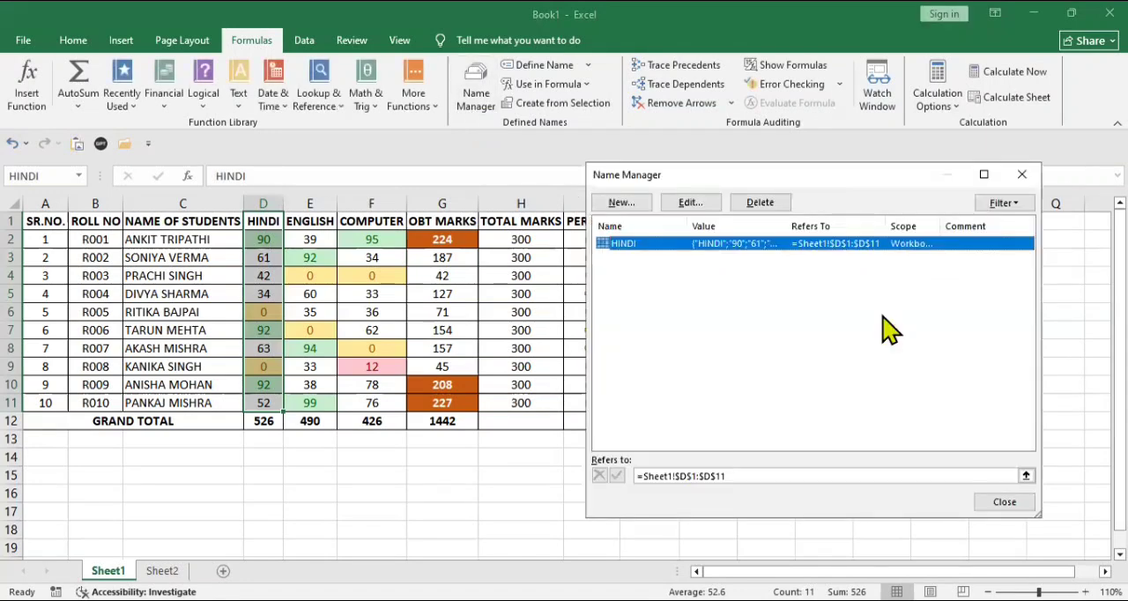
left_click(996, 504)
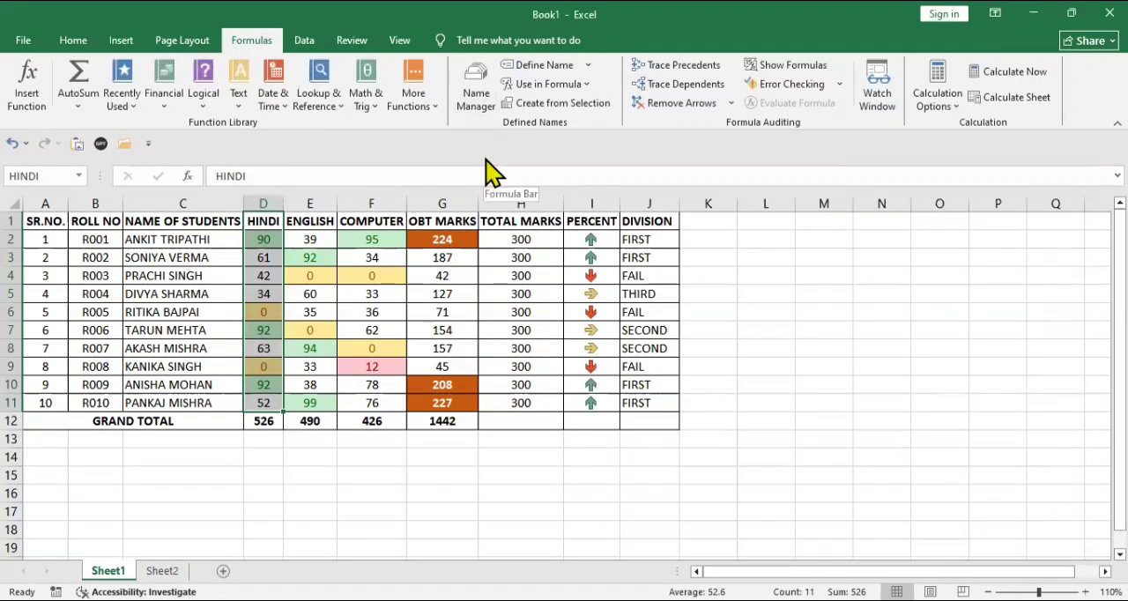
left_click(569, 88)
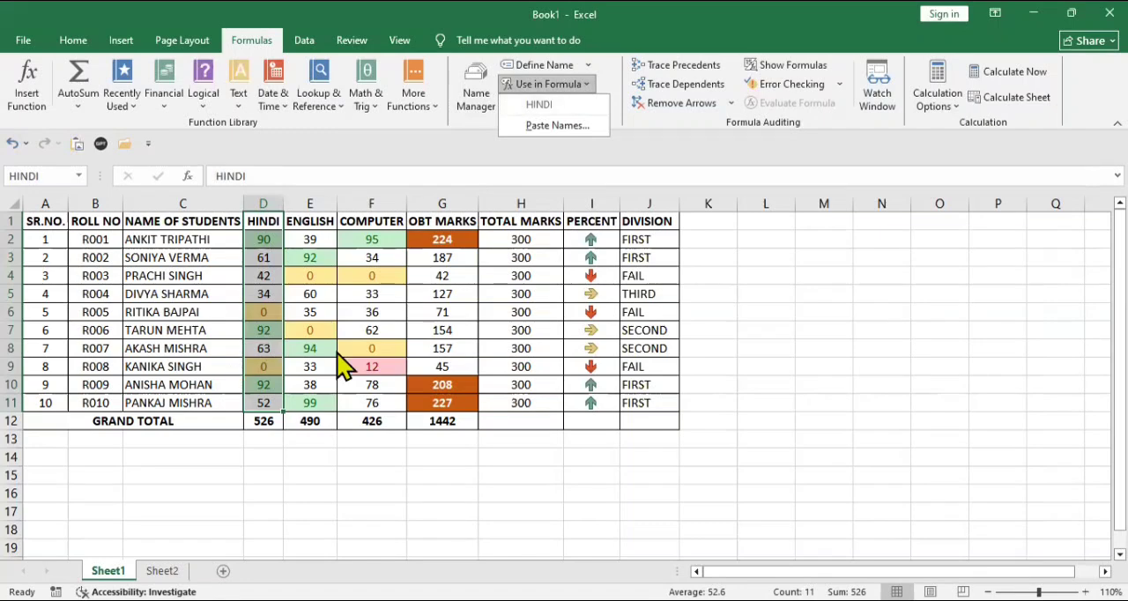
- Create names from the top row for the English, Computer and Obt Marks columns in range E1:G11 of Sheet1
left_click(318, 220)
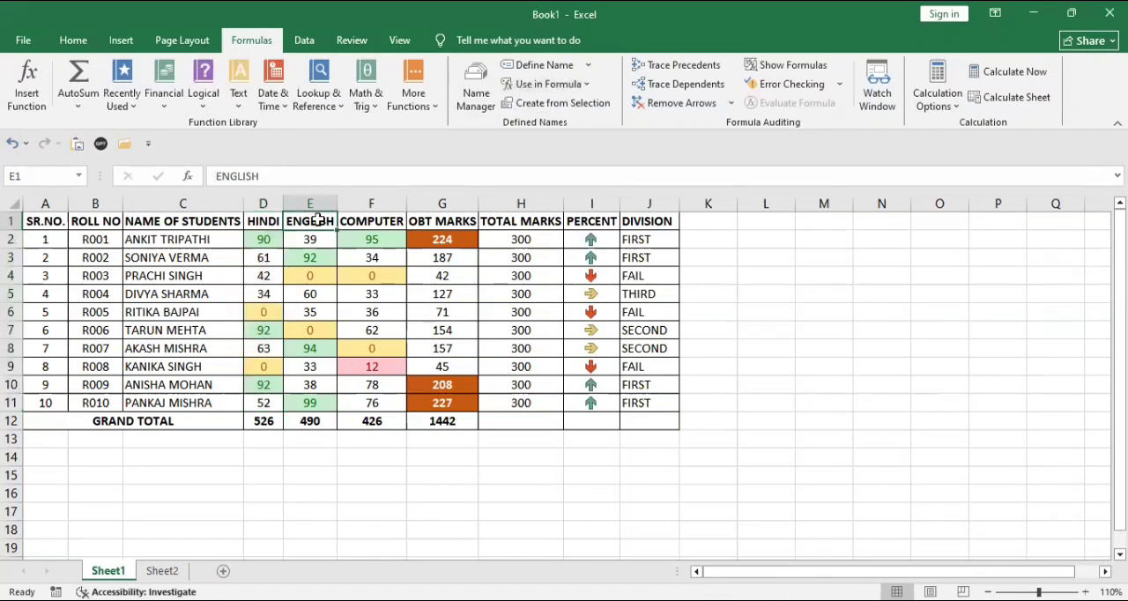
key("shift+Right")
key("shift+Right")
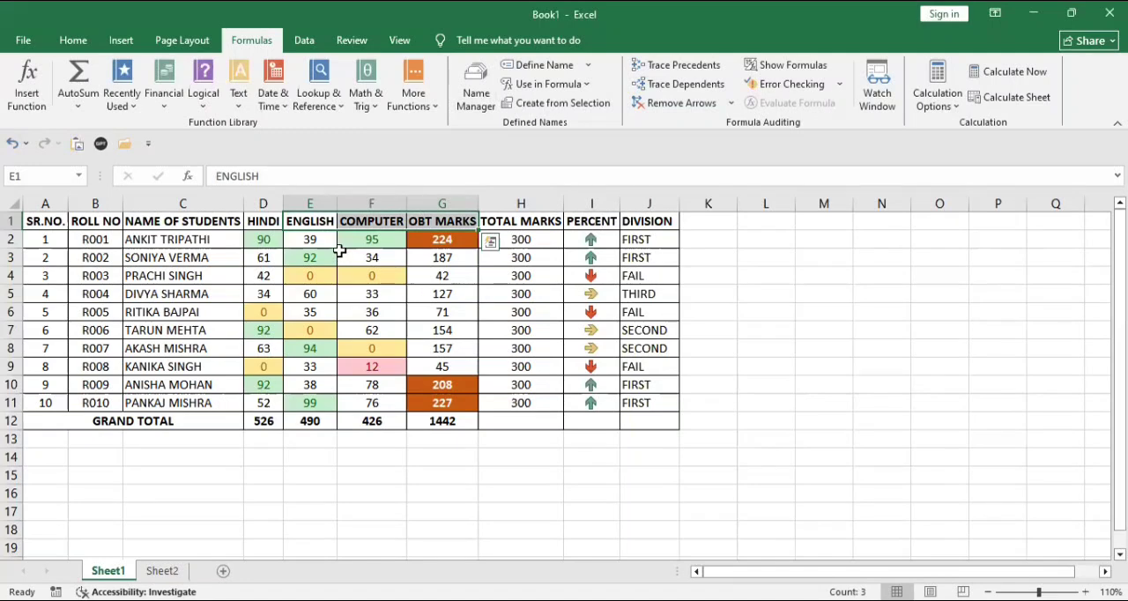
key("shift+Down")
key("shift+Down")
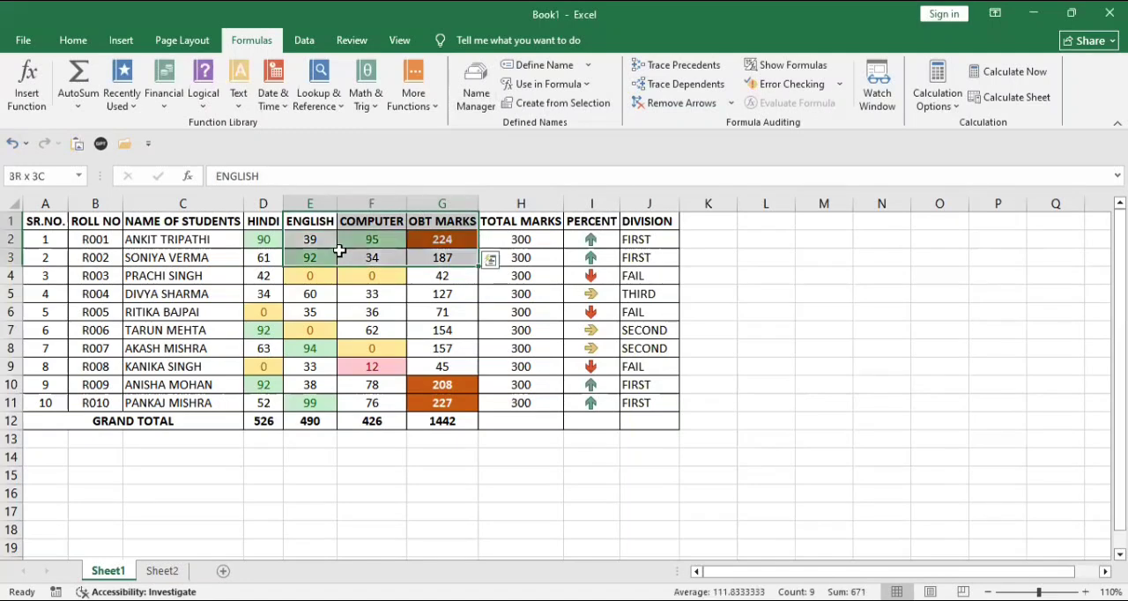
key("shift+Down")
key("shift+Down")
key("shift+Down")
key("shift+Down")
key("shift+Down")
key("shift+Down")
key("shift+Down")
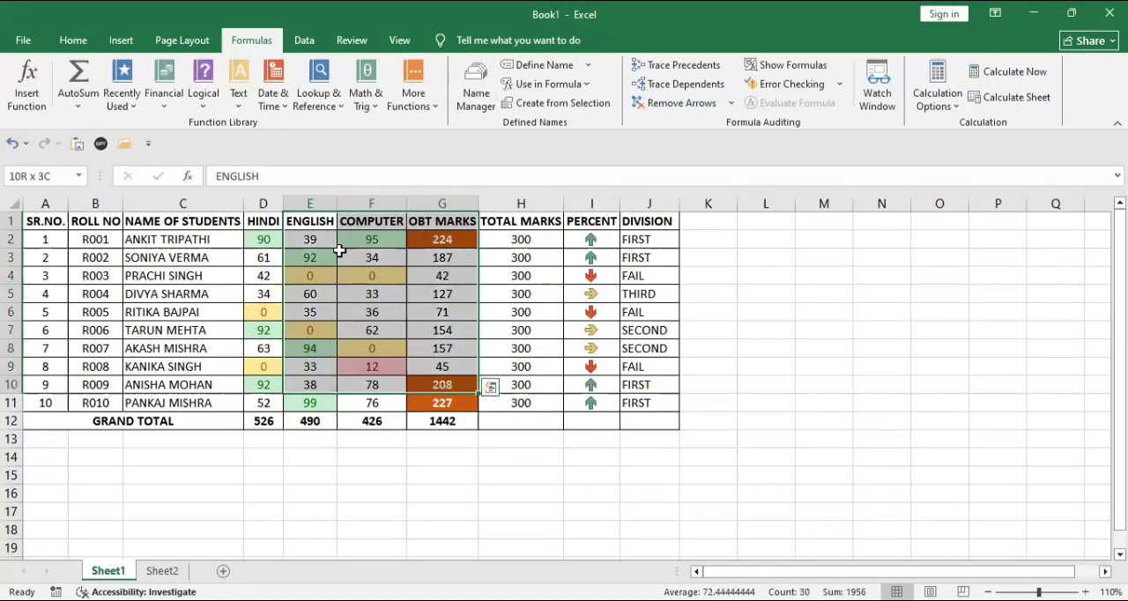
key("shift+Down")
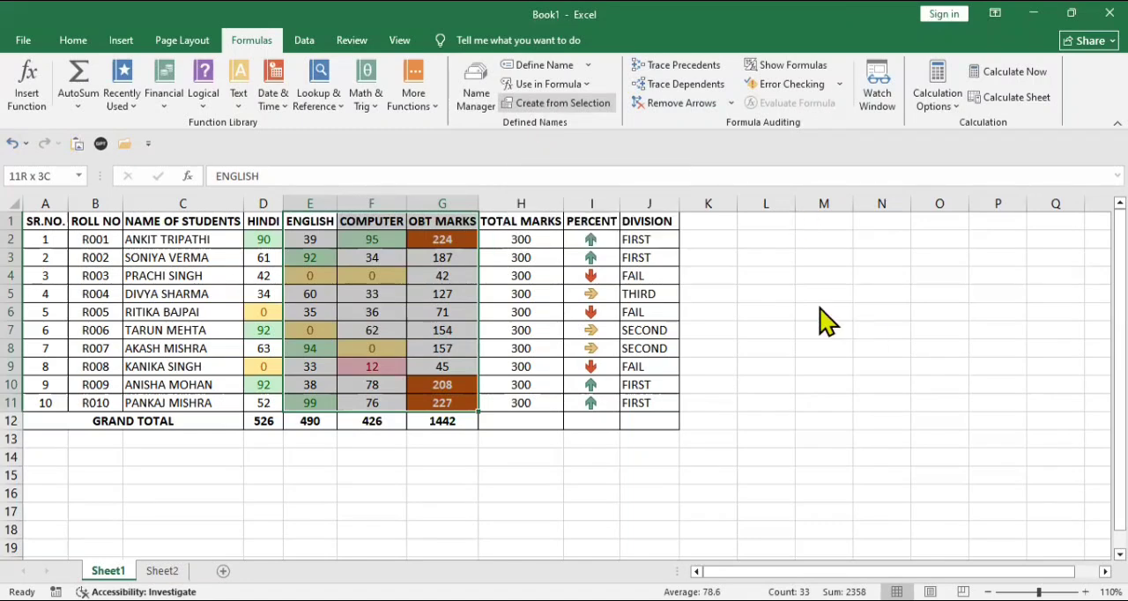
key("ctrl+shift+F3")
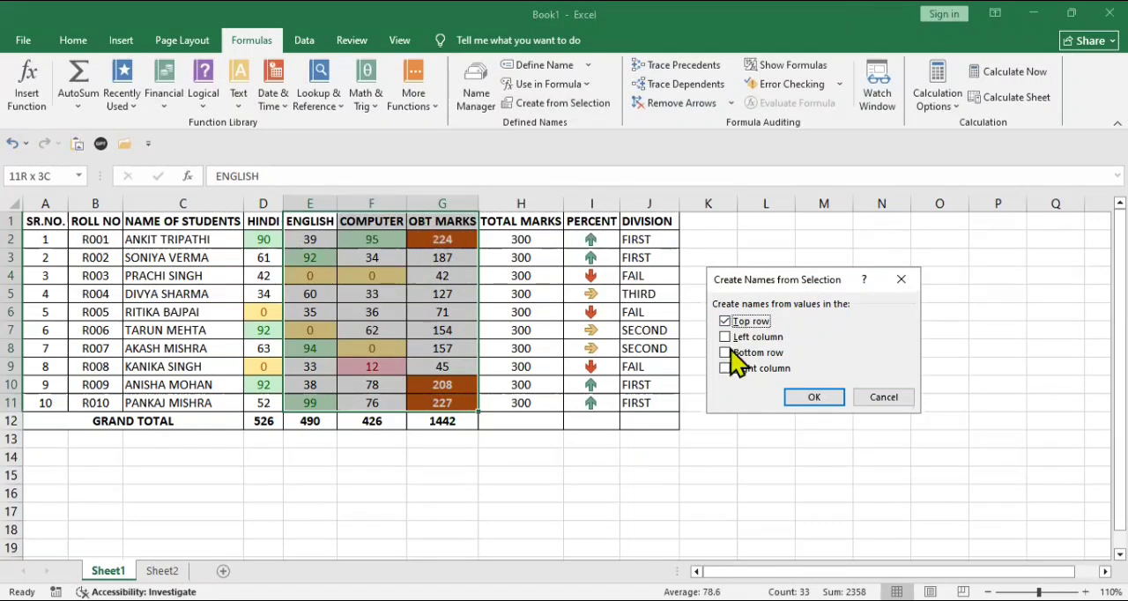
left_click(761, 323)
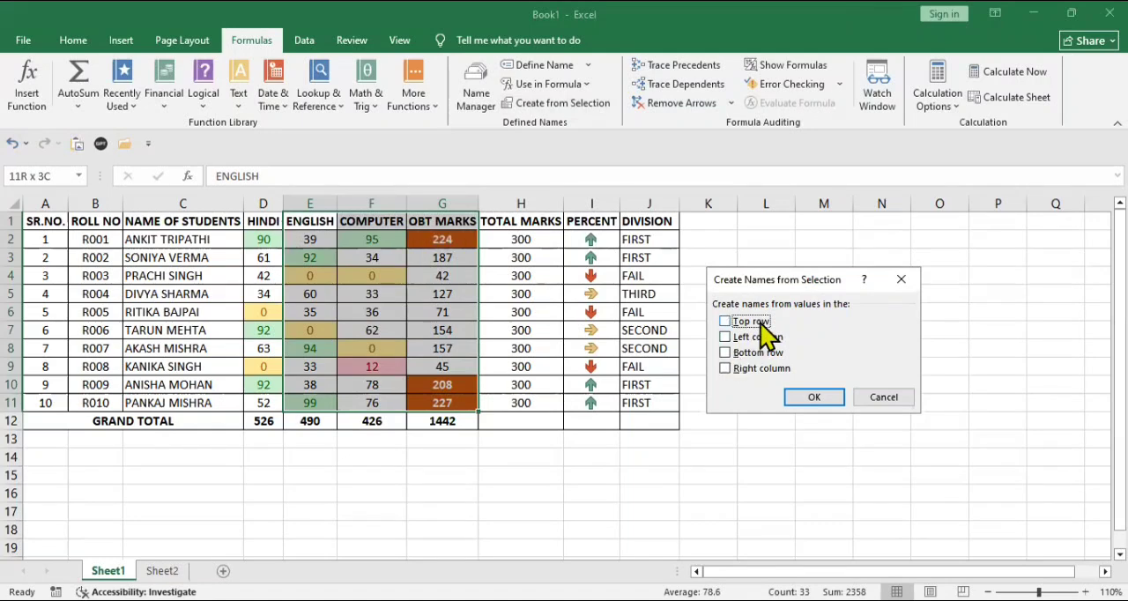
left_click(762, 324)
left_click(821, 397)
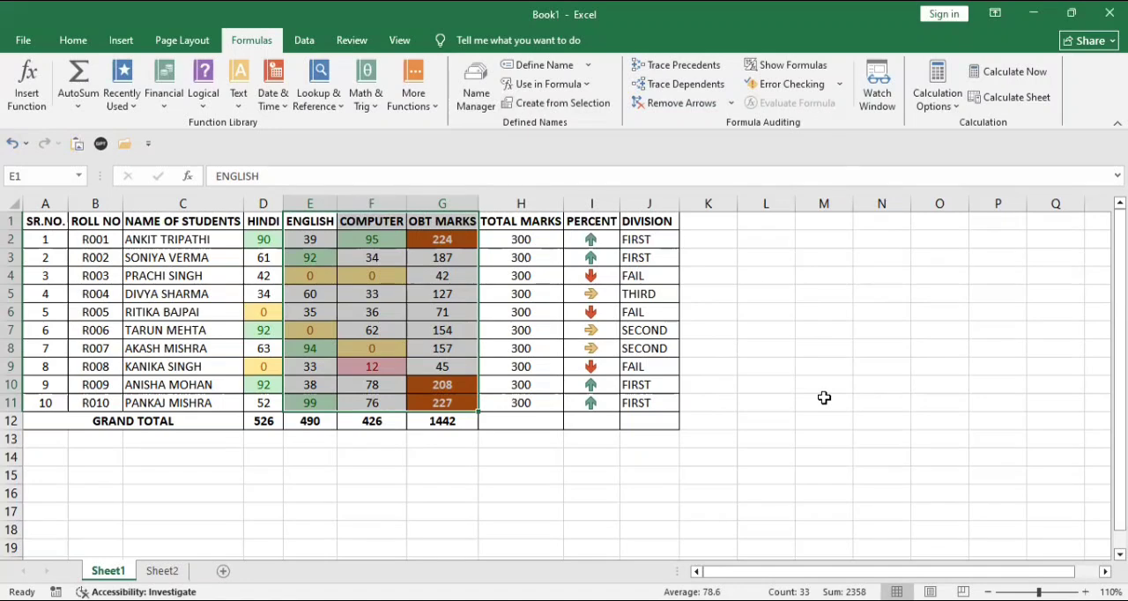
- Review the defined names in the Name Manager and the list of names available for use in formulas
left_click(484, 111)
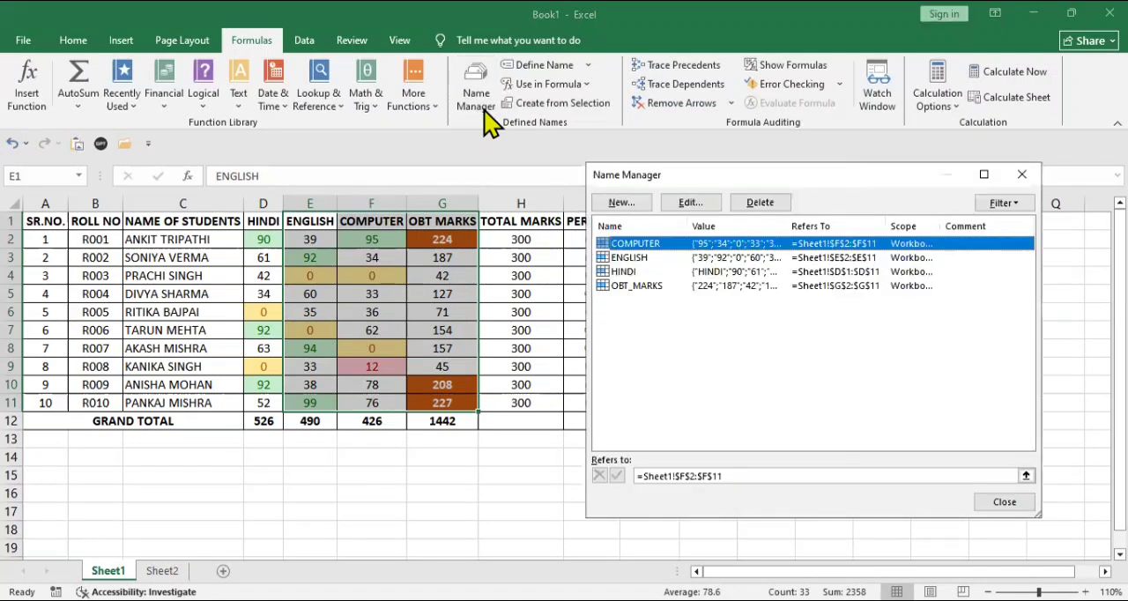
left_click(1012, 505)
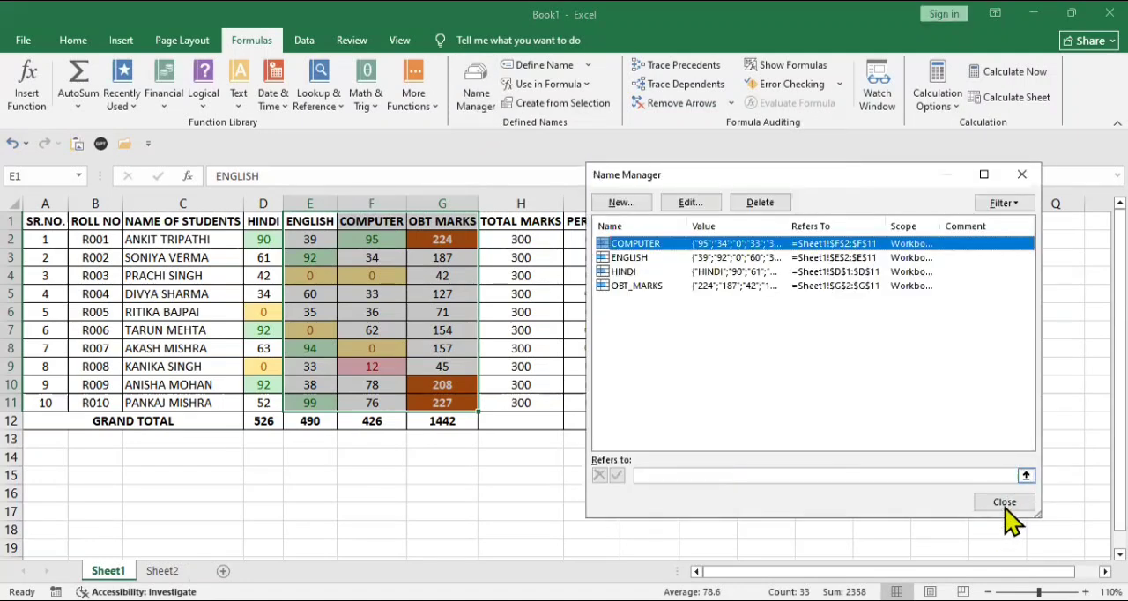
left_click(546, 84)
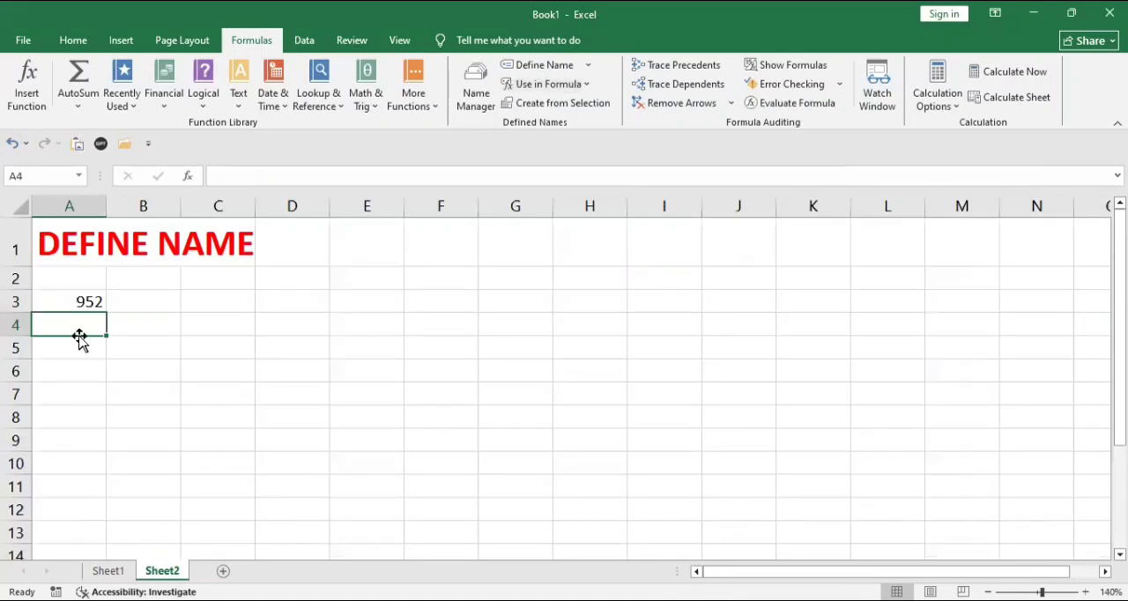
- Enter a SUM formula in cell A4 of Sheet2 using the defined names HINDI and COMPUTER as arguments
type("=")
type("=S")
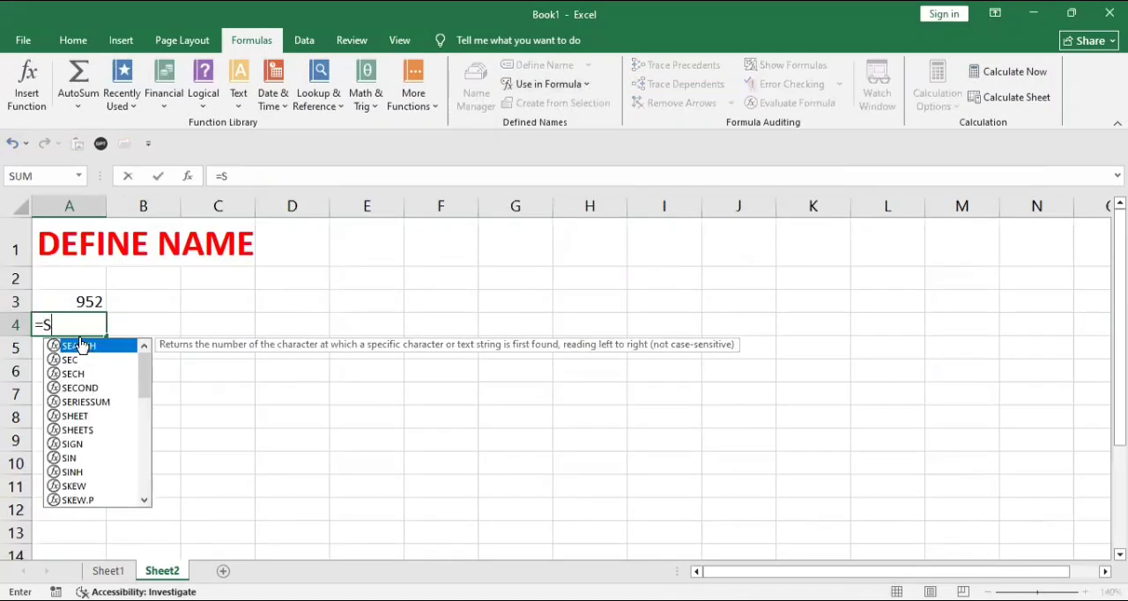
type("UM(")
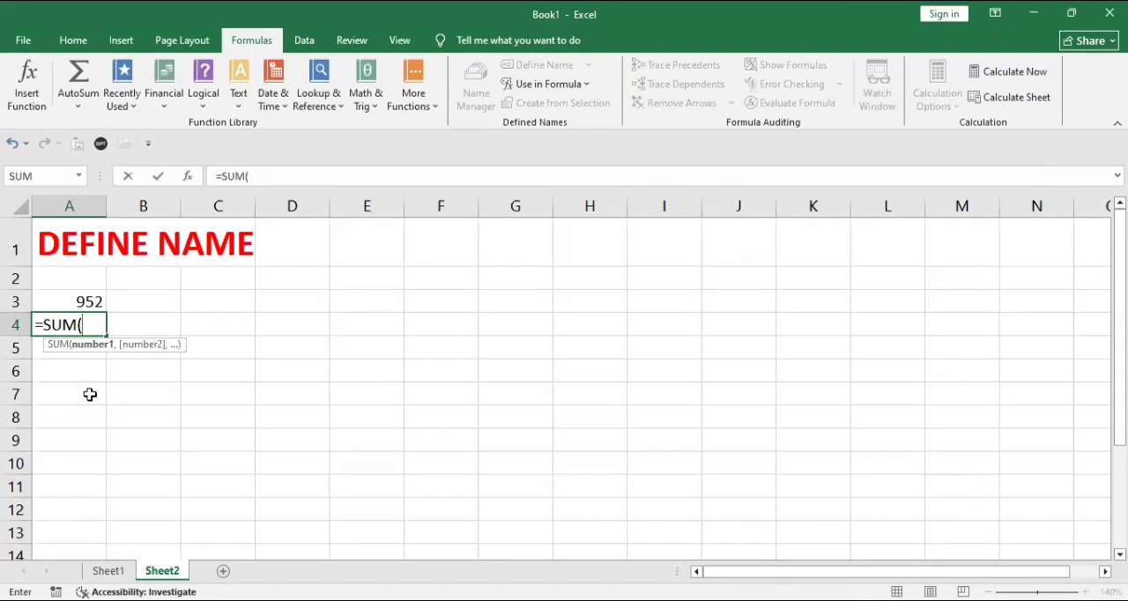
type("HIN")
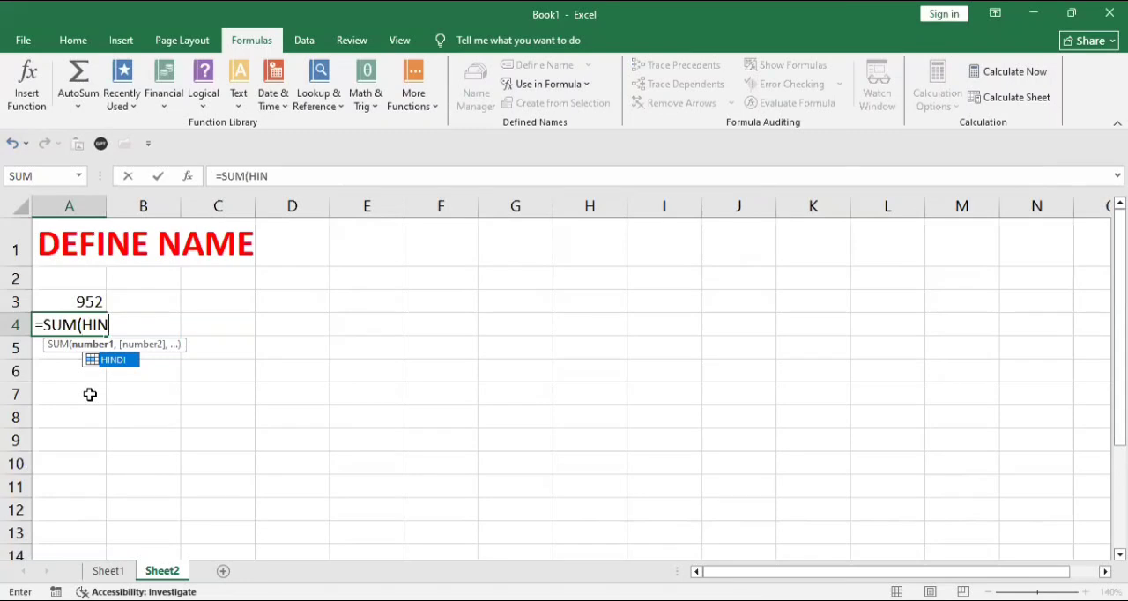
key("Tab")
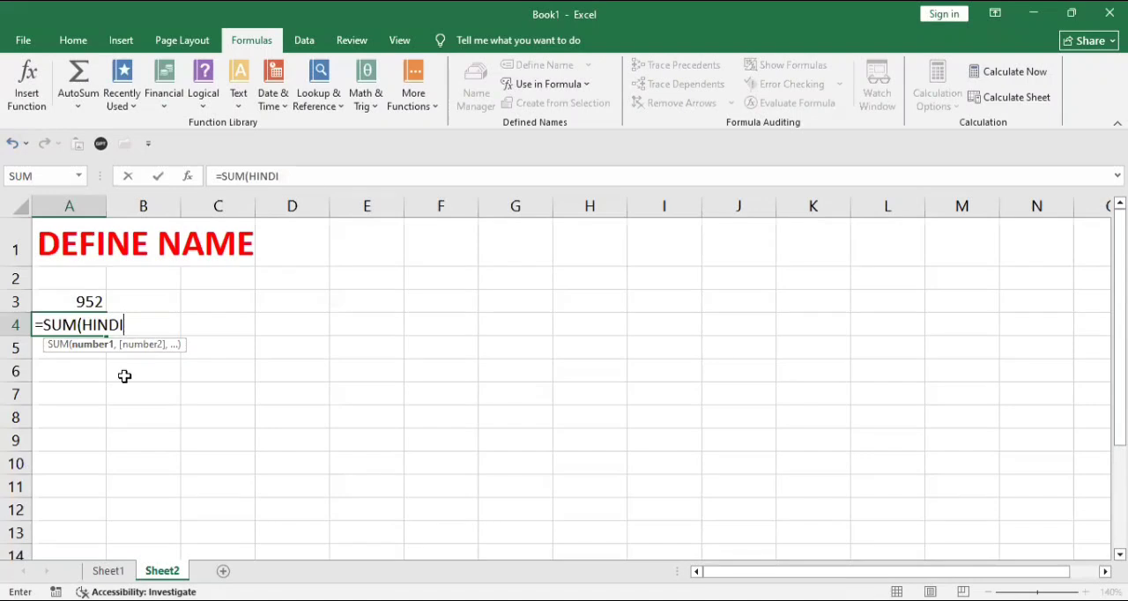
type(",")
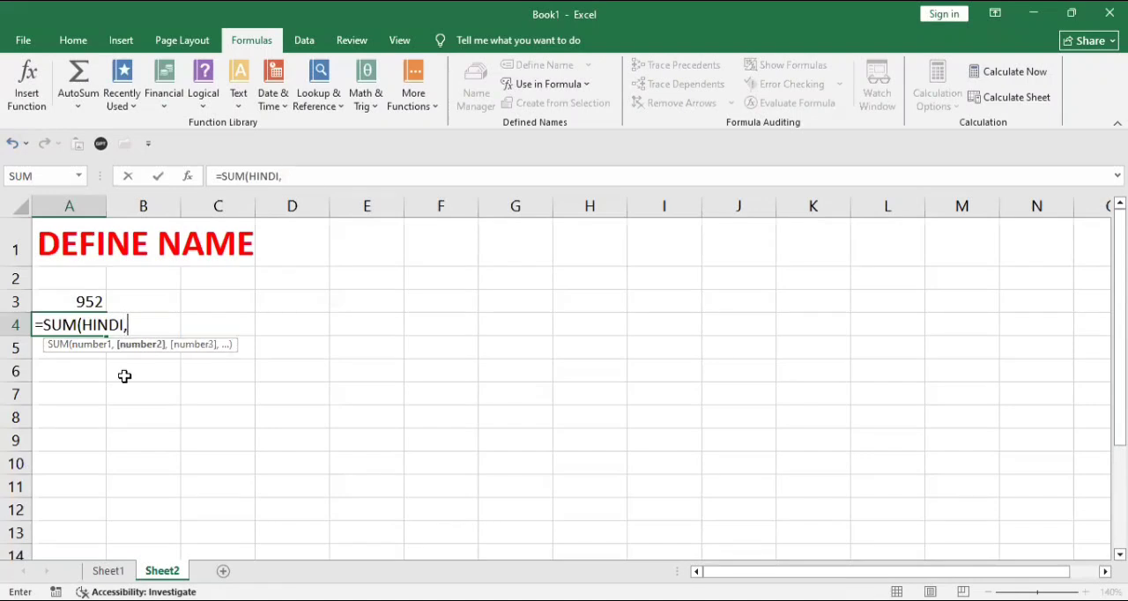
type("C")
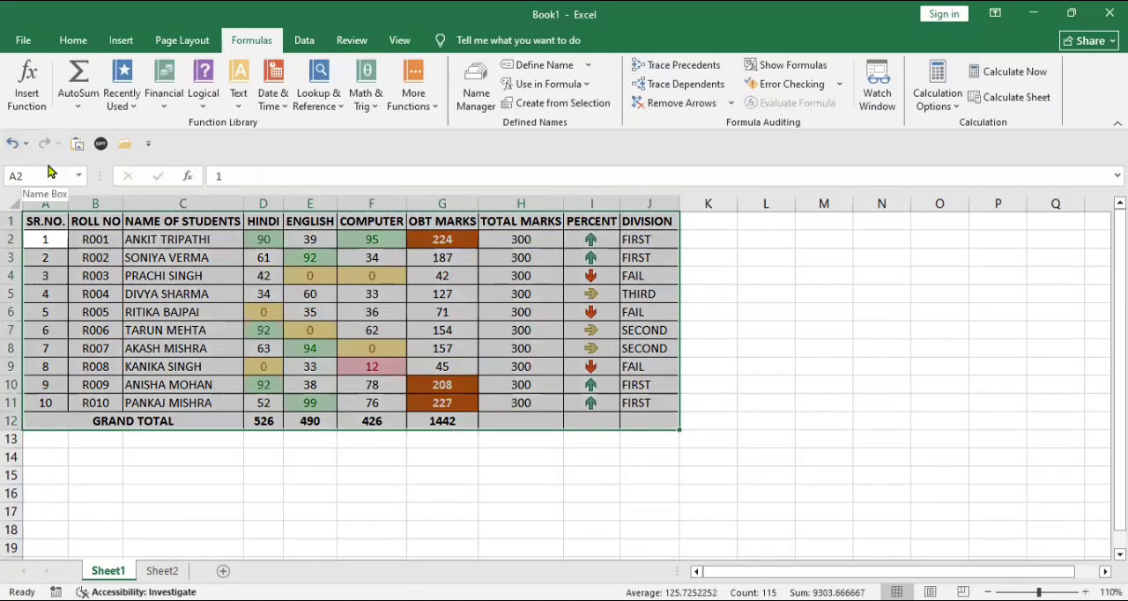
left_click(46, 173)
type("MARKS")
key("Return")
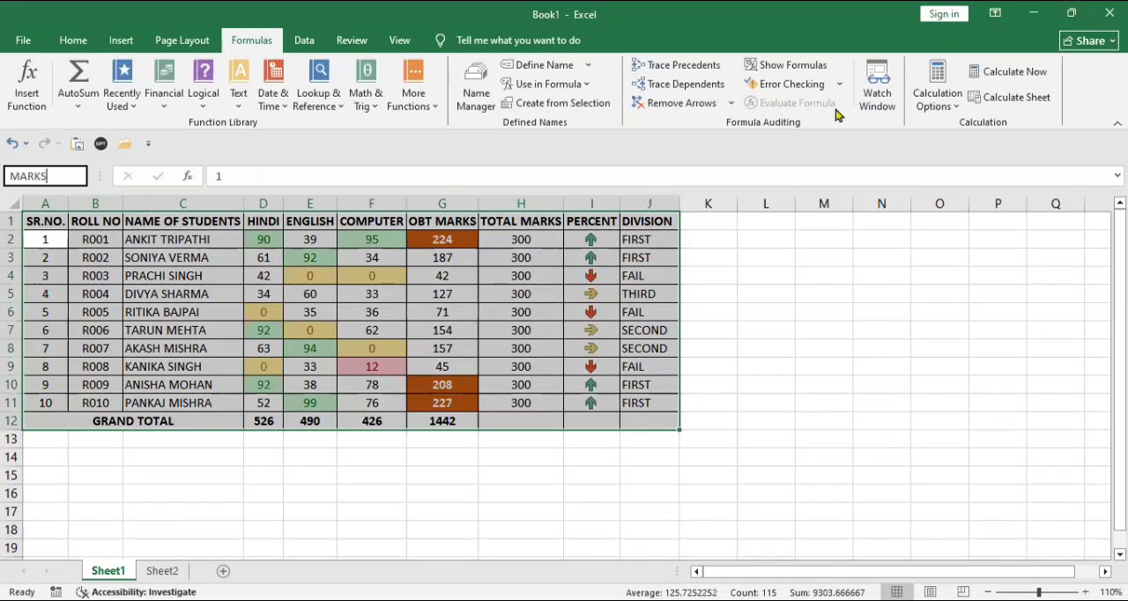
key("Return")
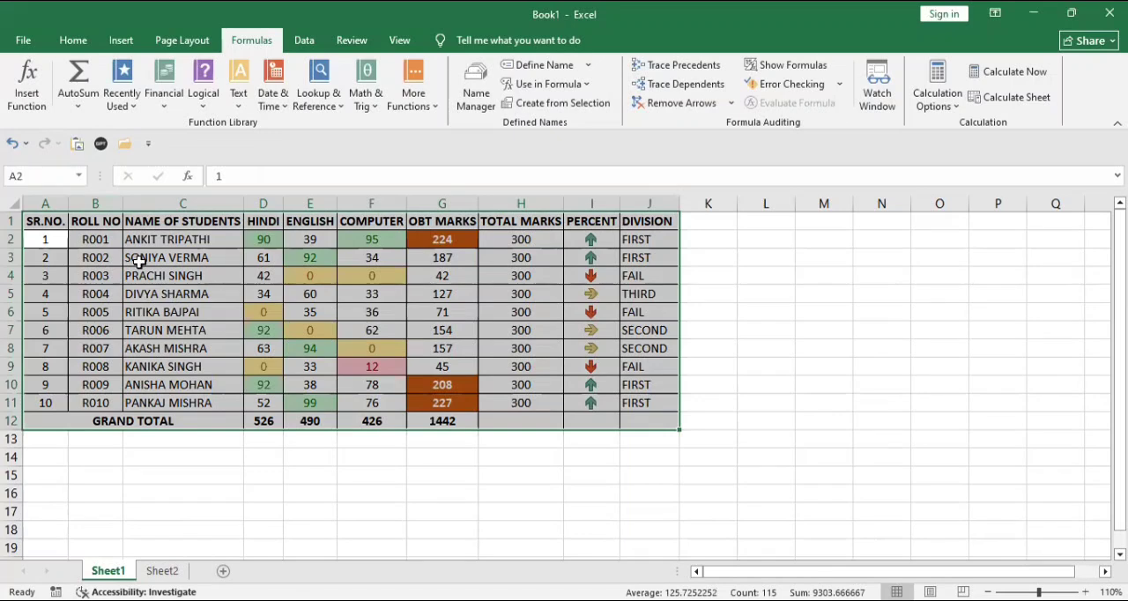
- Name the selected marks table A1:J12 on Sheet1 MARKS_RECORD
left_click(64, 178)
type("MARKS")
type("_R")
type("ECORD")
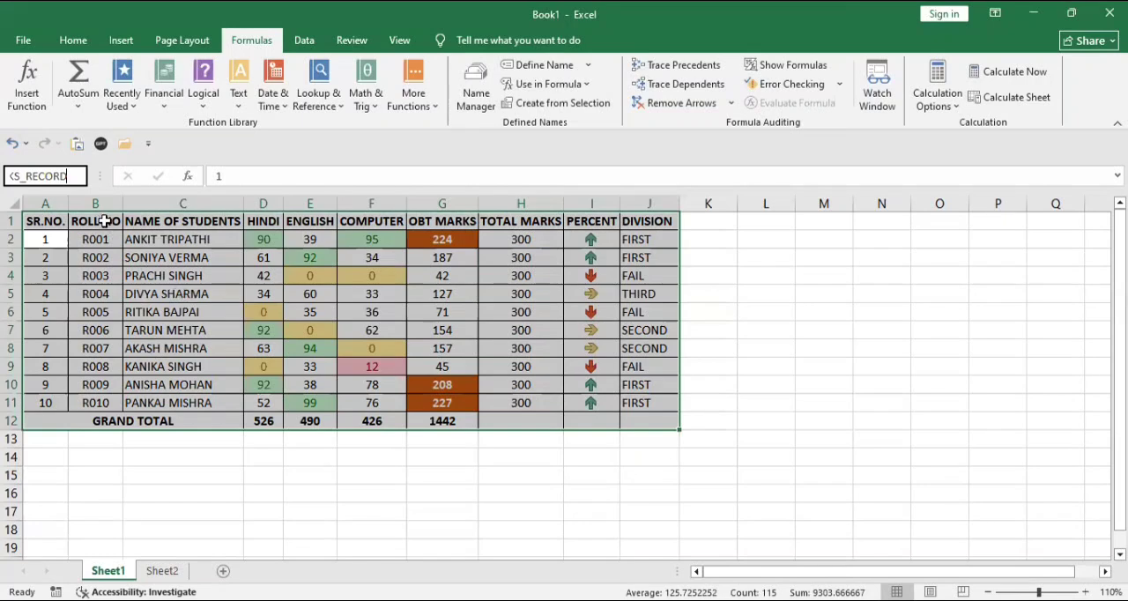
key("Return")
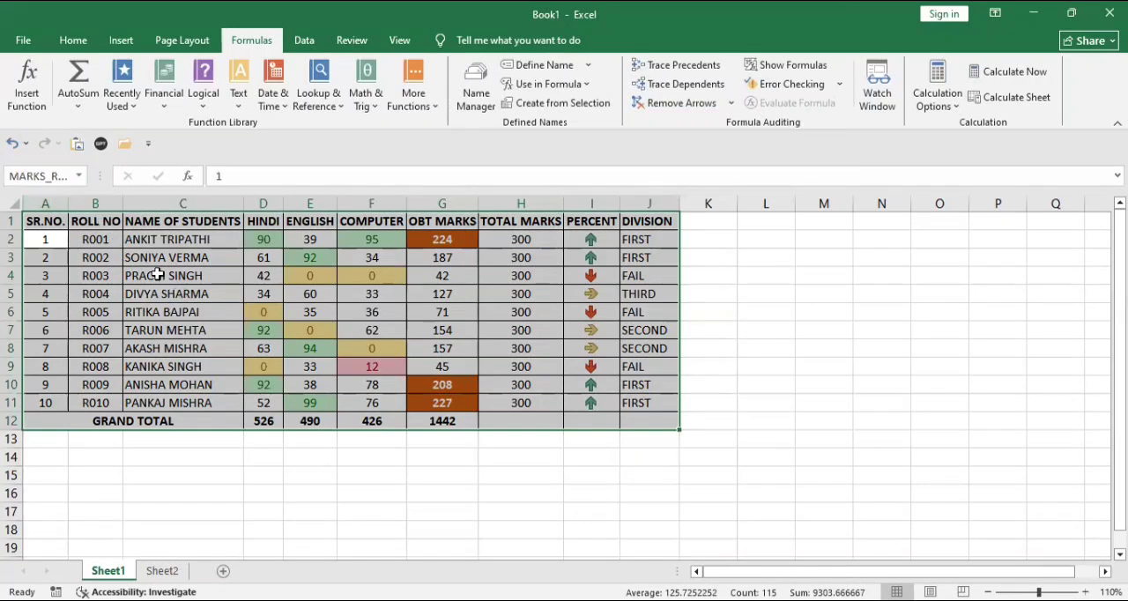
- Count the non-empty cells of the MARKS_RECORD range with a COUNTA formula in cell C14 of Sheet1
left_click(224, 464)
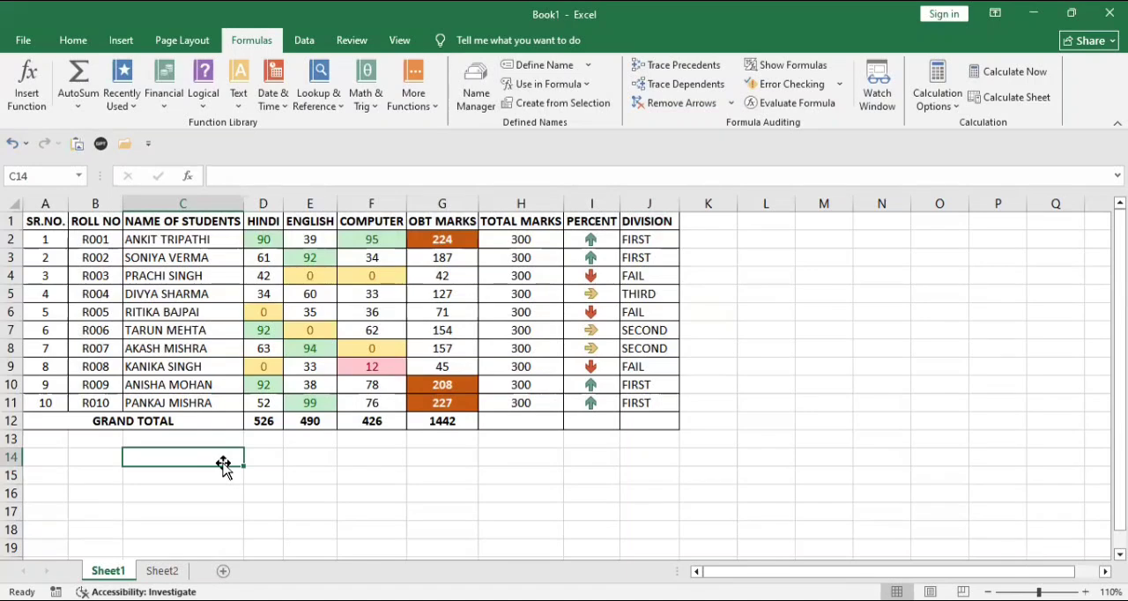
type("=C")
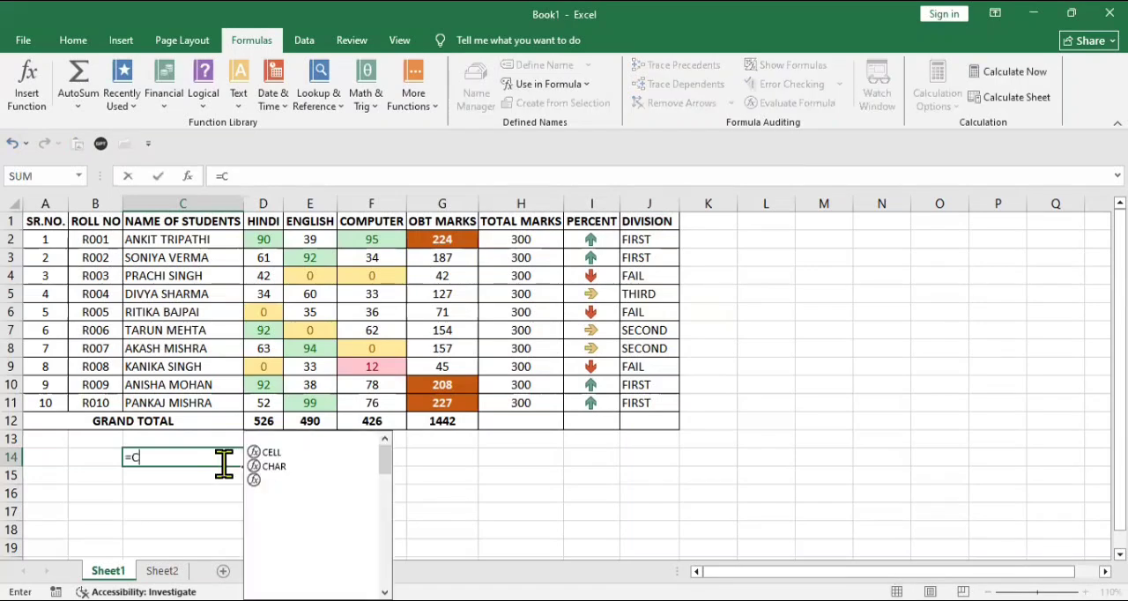
type("OUNTA(")
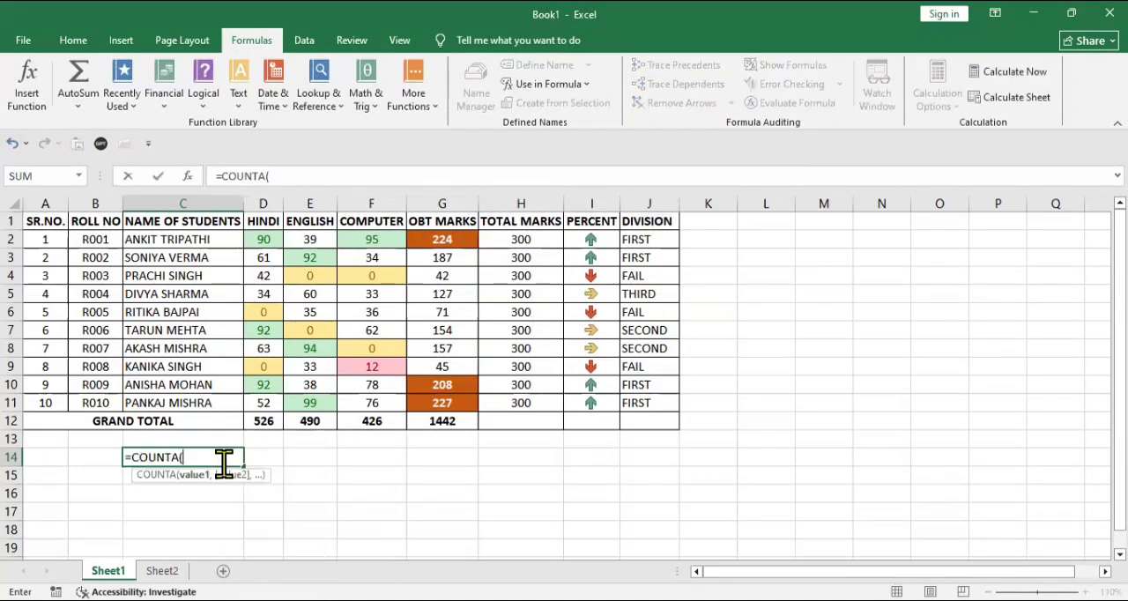
type("M")
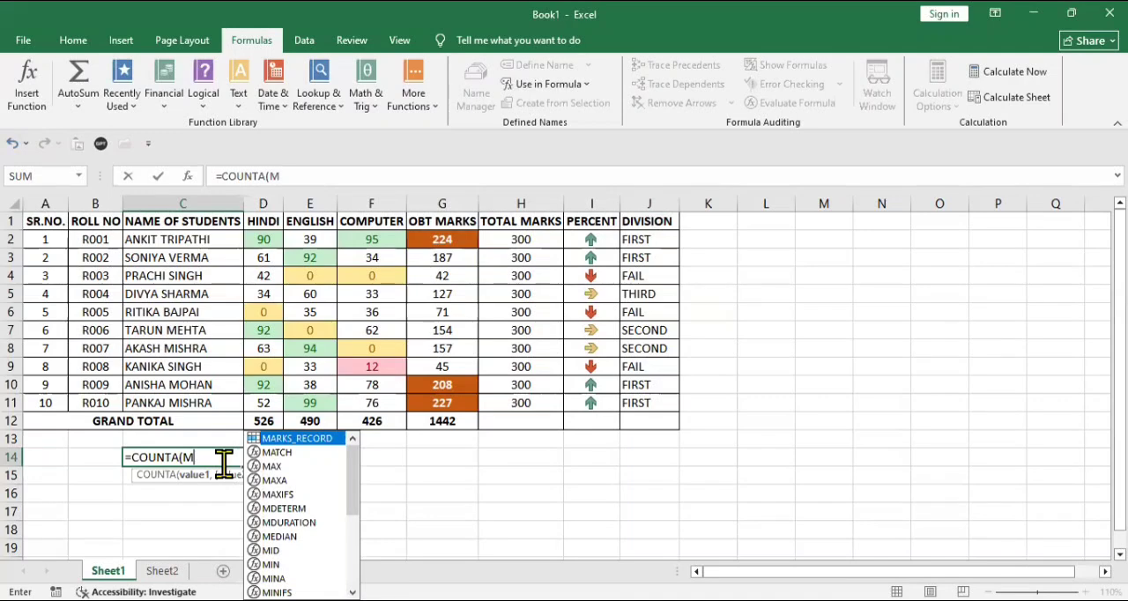
key("Tab")
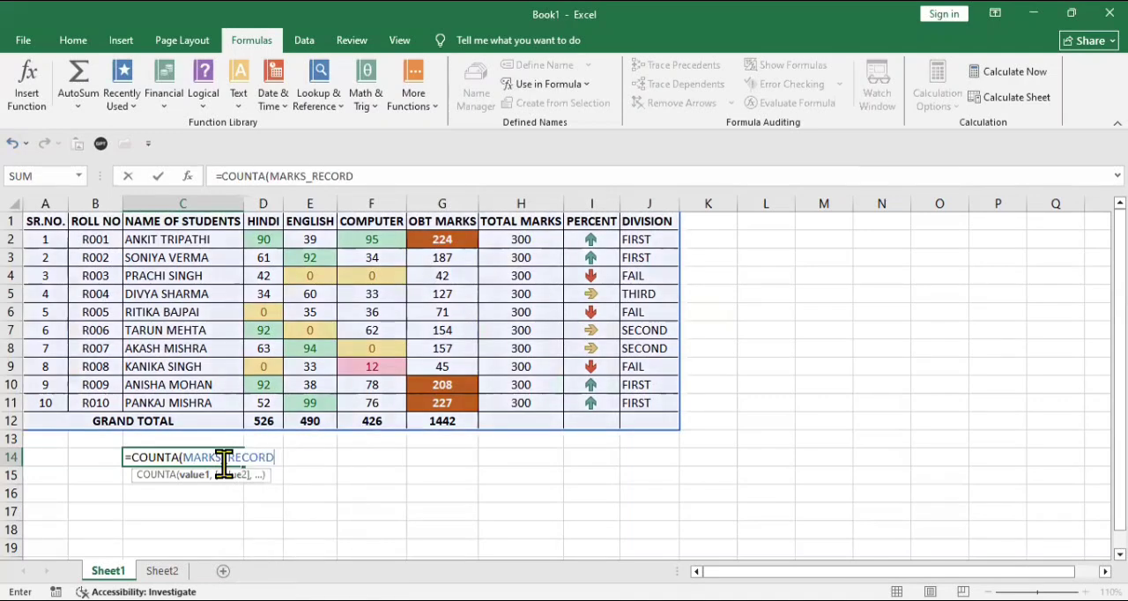
key("Return")
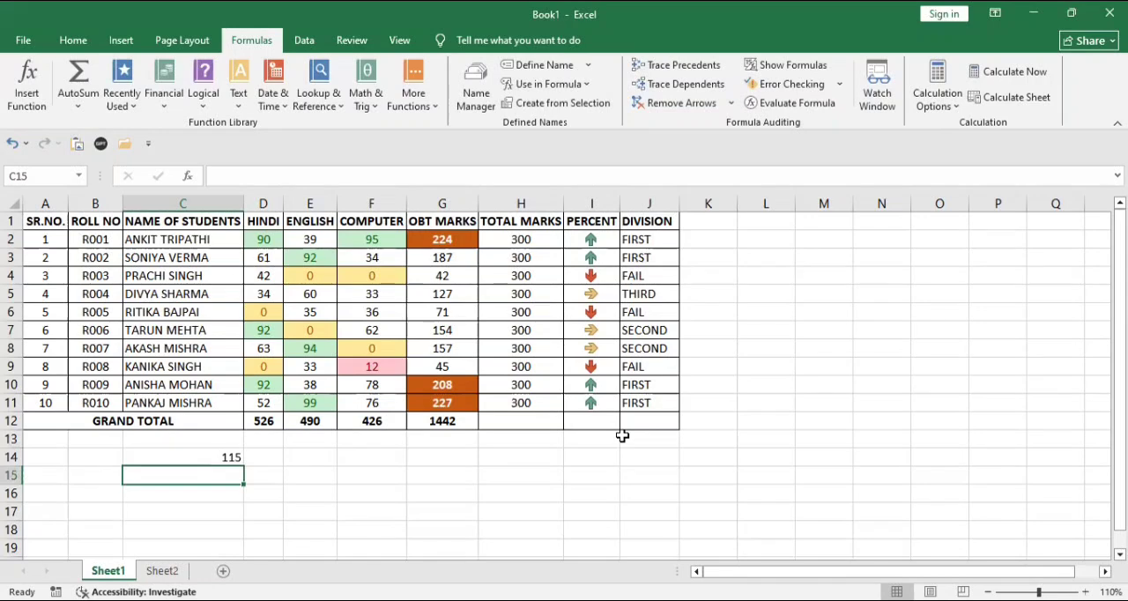
- Count the blank cells of the MARKS_RECORD range with a COUNTBLANK formula in C15, and check the formula and the merged Grand Total cell
type("=C")
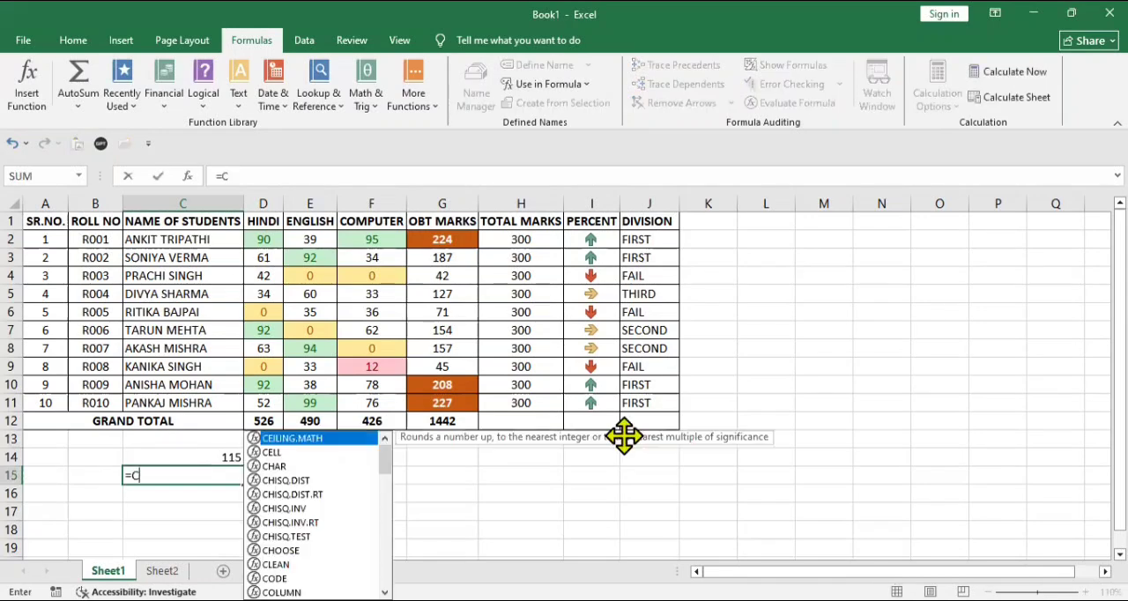
type("OUNTBLANK(M")
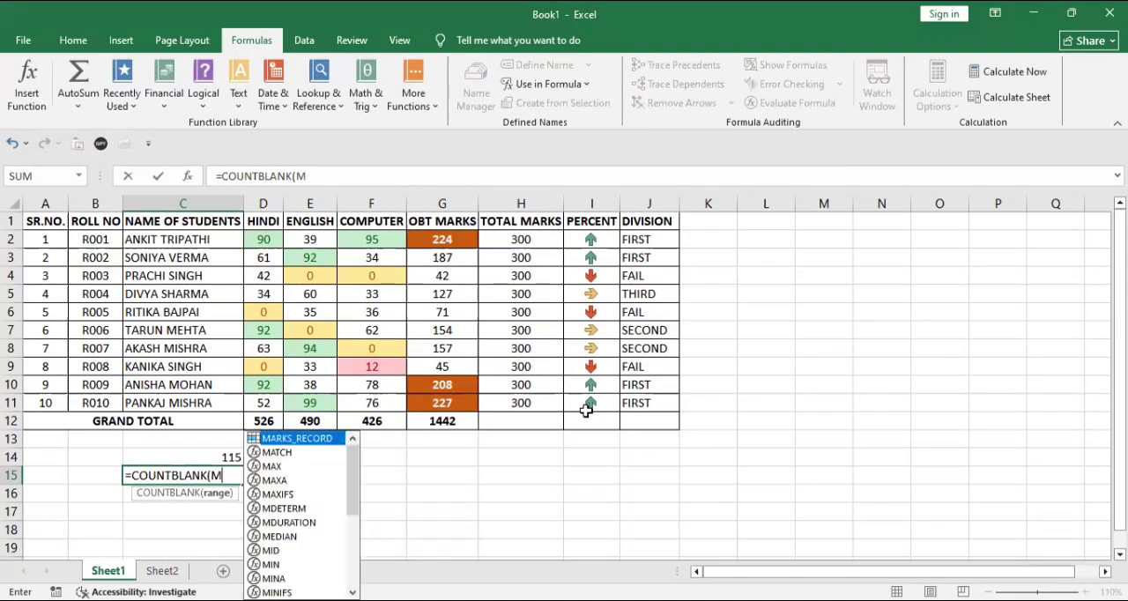
type("ARK")
key("Tab")
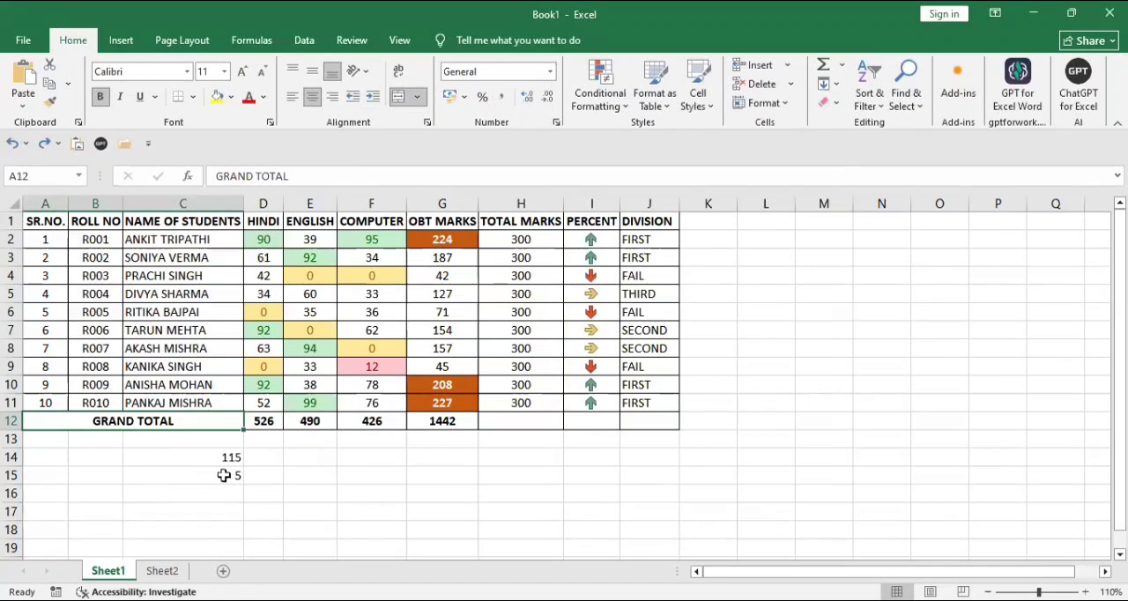
left_click(224, 475)
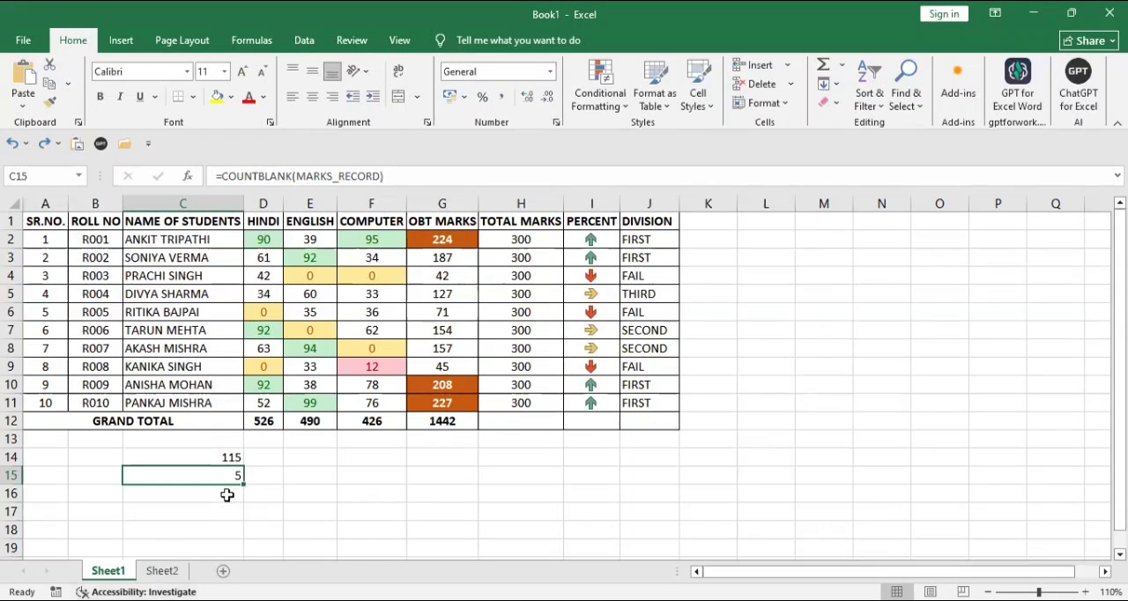
left_click(161, 426)
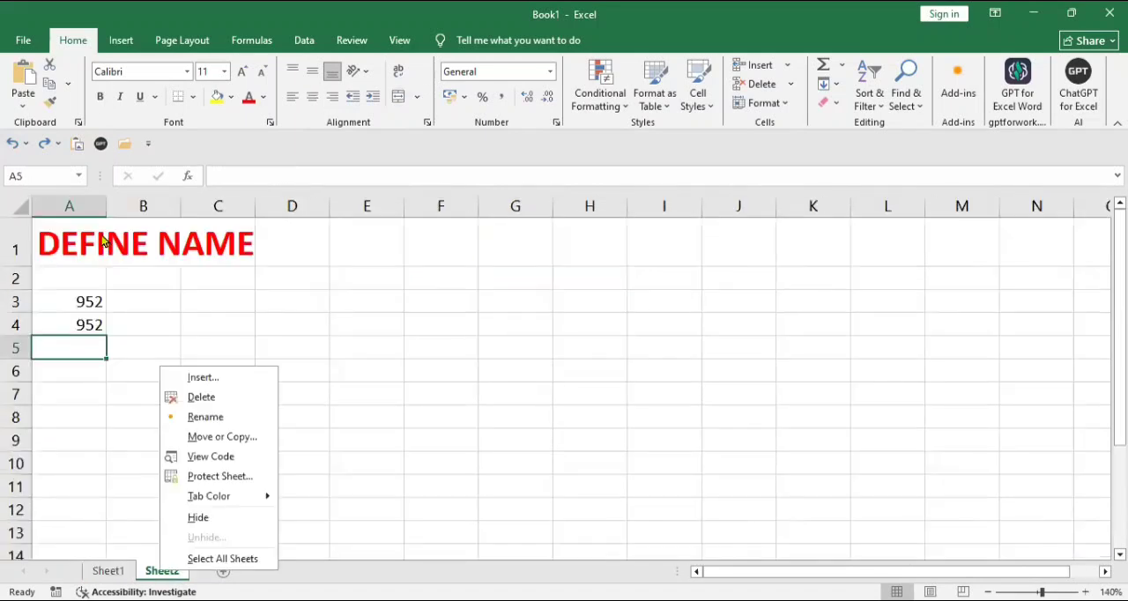
- Copy the formatting of the DEFINE NAME heading in A1 of Sheet2 to cell A6
left_click(112, 232)
left_click(111, 229)
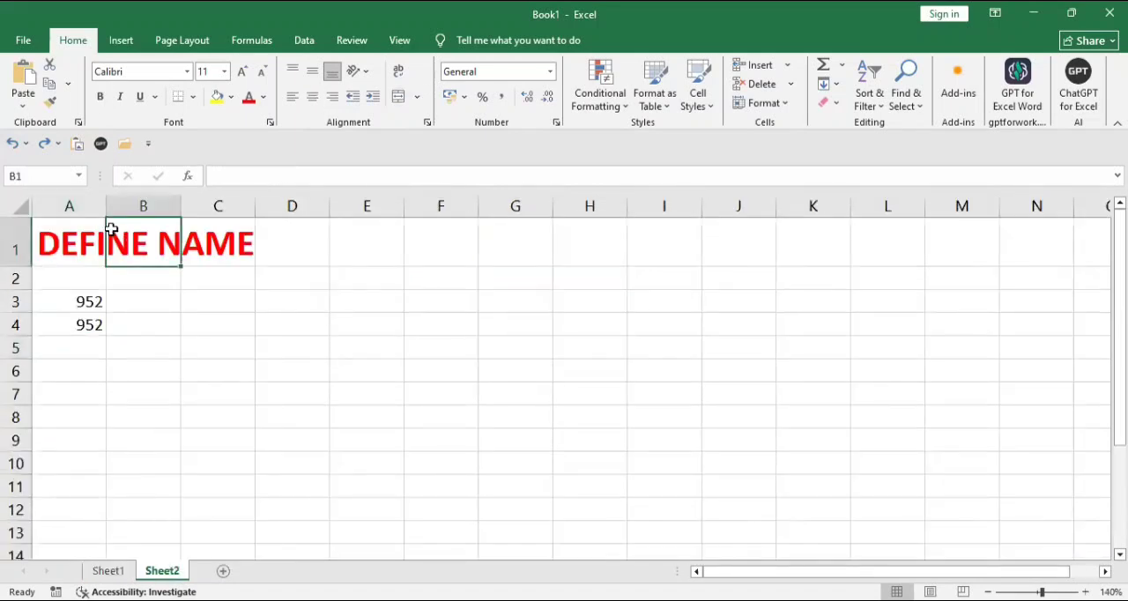
left_click(85, 232)
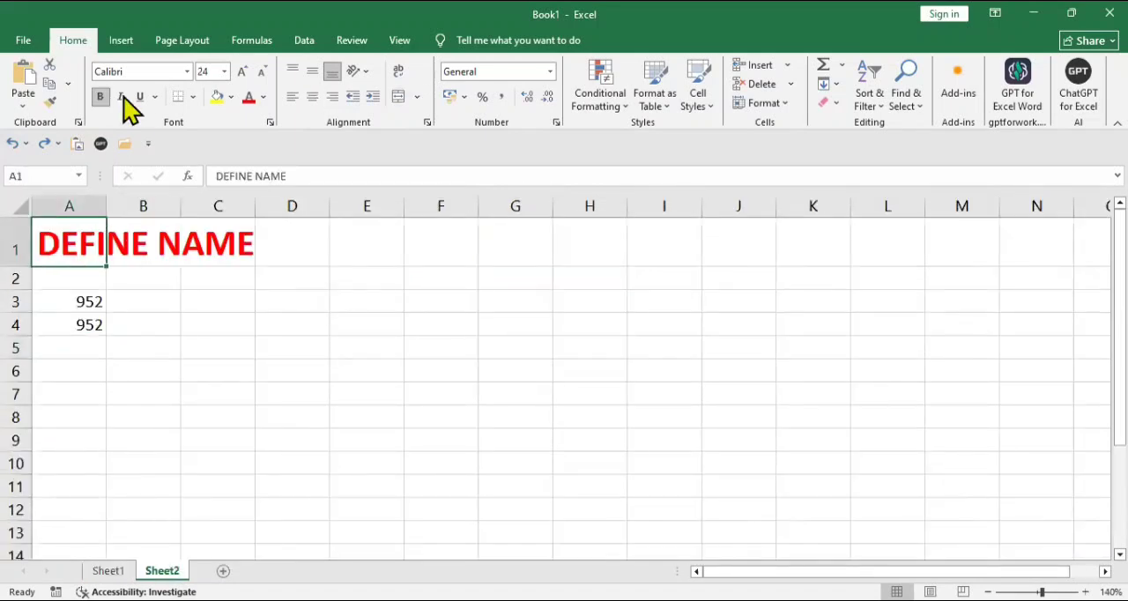
left_click(51, 102)
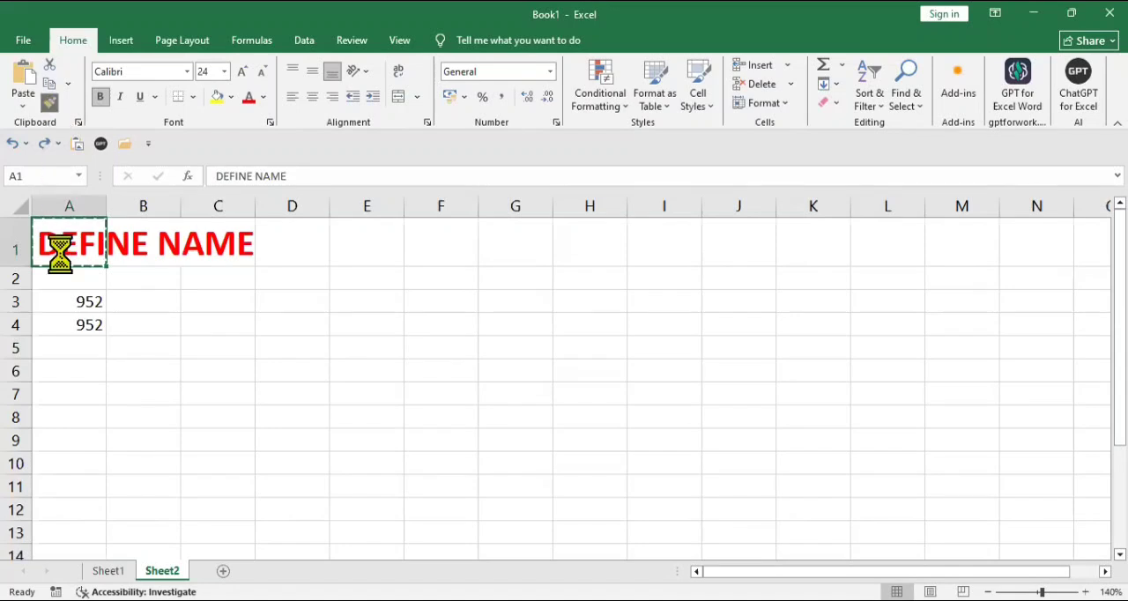
left_click(78, 371)
- Enter the heading SHOW FORMULA in cell A6 of Sheet2
type("SH")
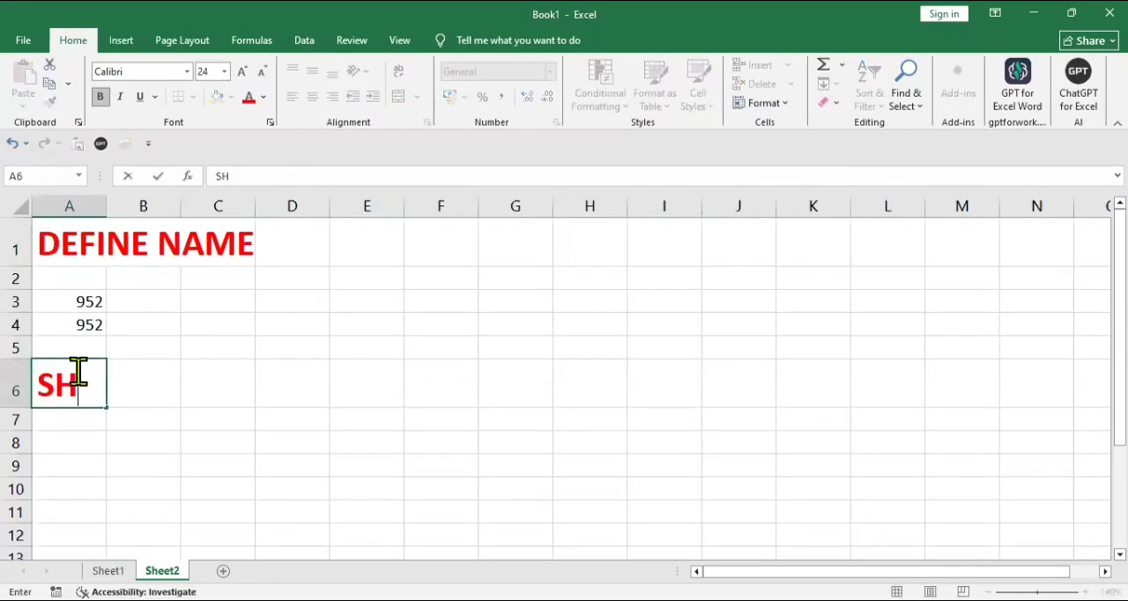
type("OW")
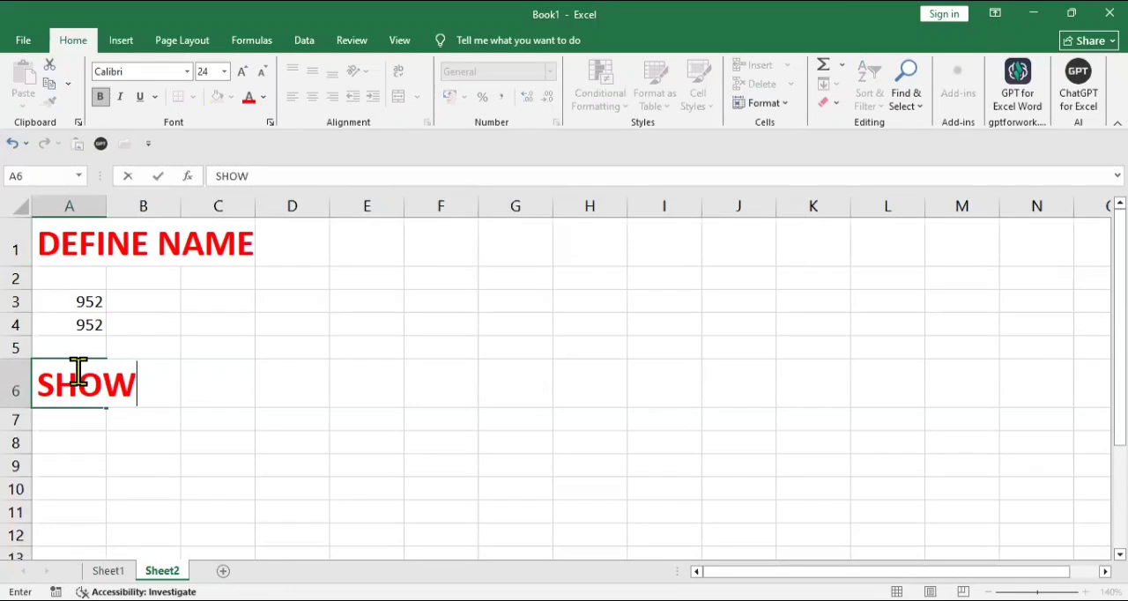
type(" FORM")
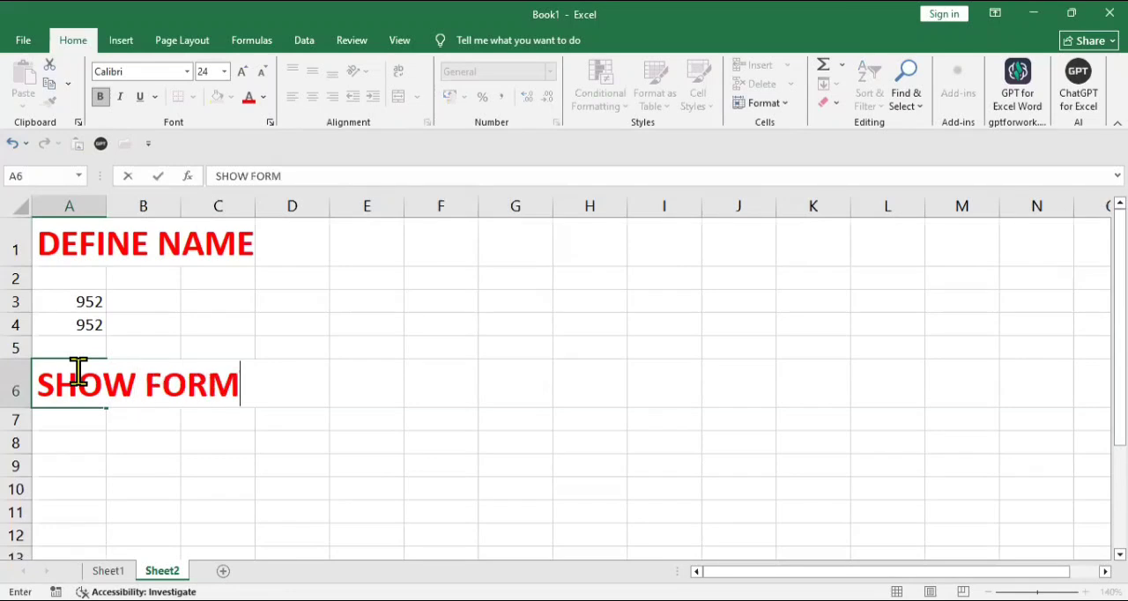
type("ULA")
key("ctrl+Return")
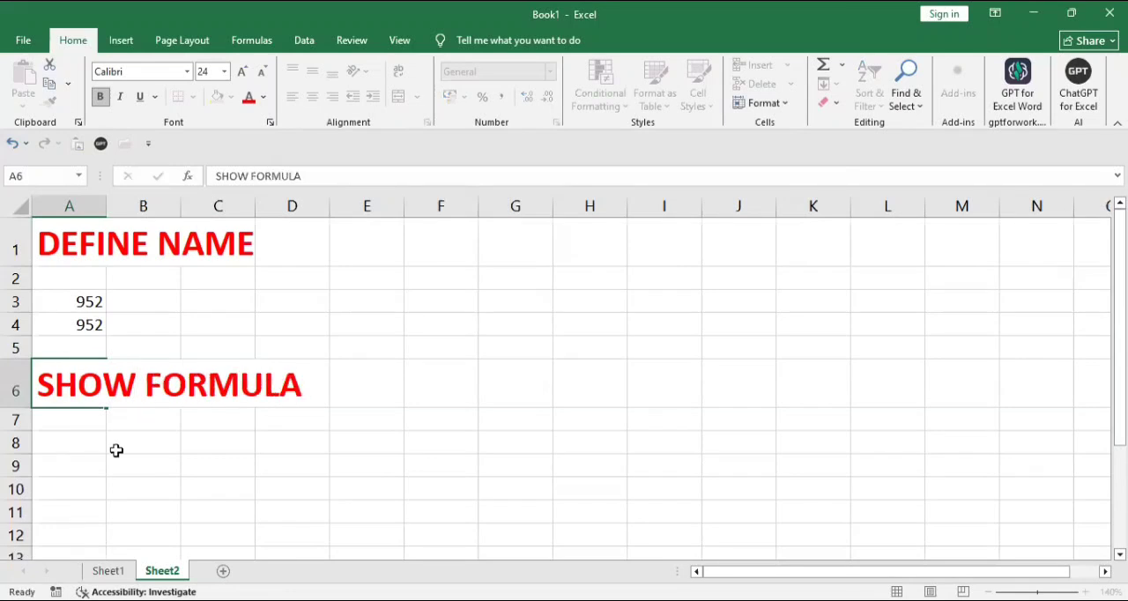
left_click(116, 451)
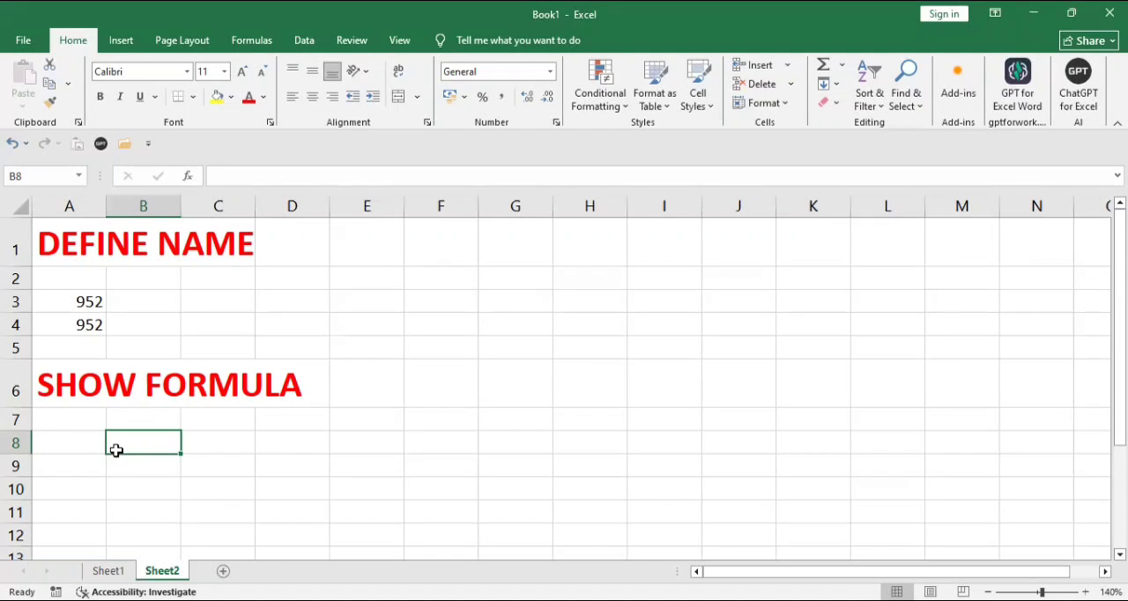
- Extend the SHOW FORMULA heading in cell A6 of Sheet2 to read SHOW FORMULA CTRL+ `
double_click(317, 383)
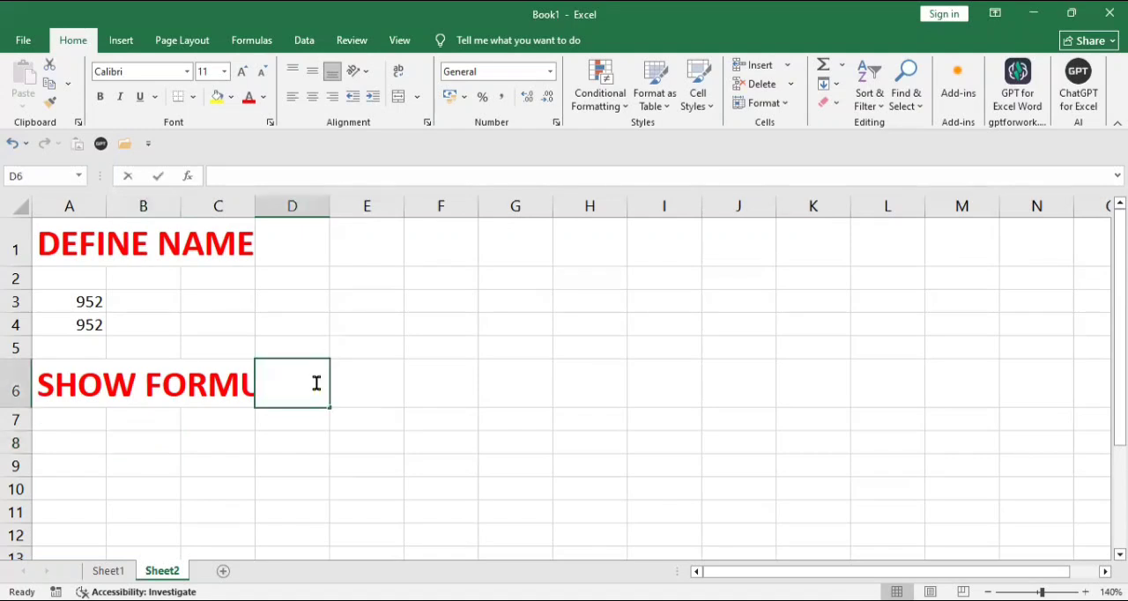
left_click(153, 372)
left_click(66, 387)
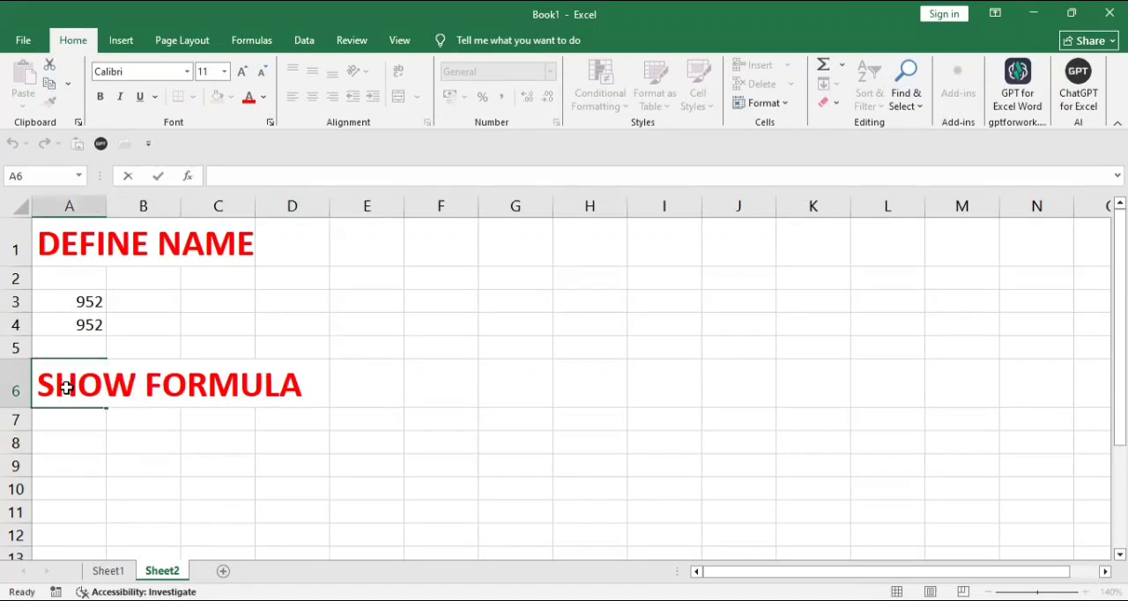
key("F2")
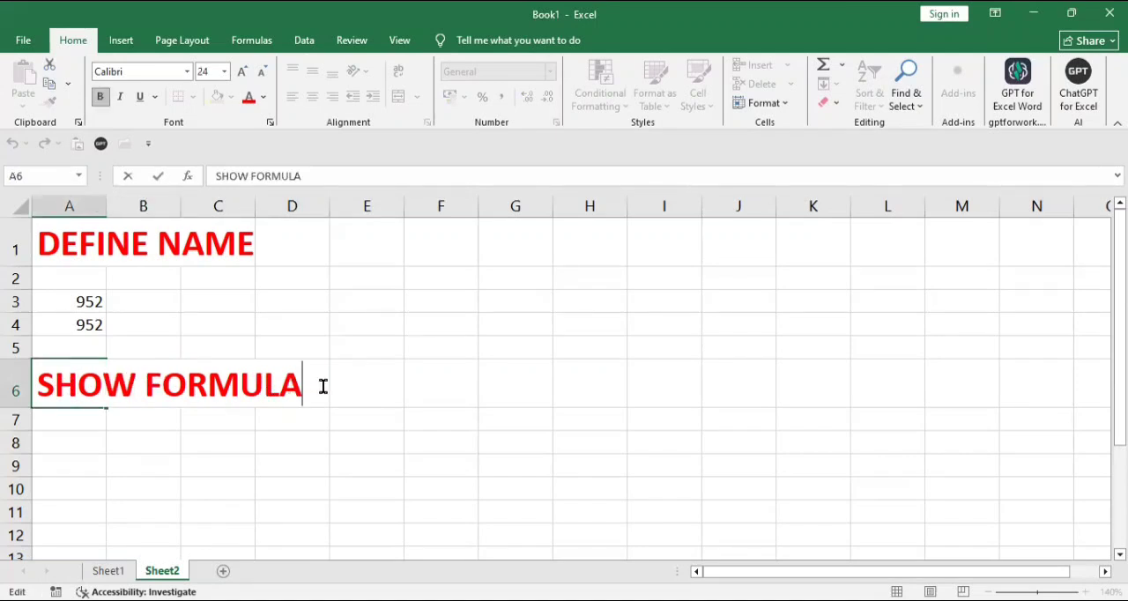
type("CR")
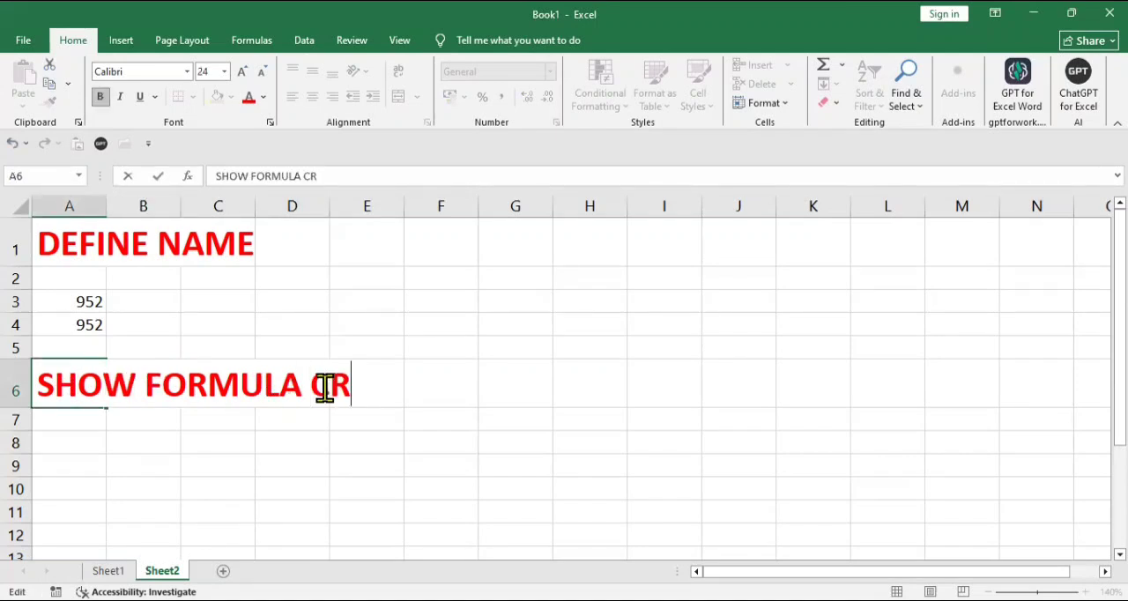
key("BackSpace")
type("TRL")
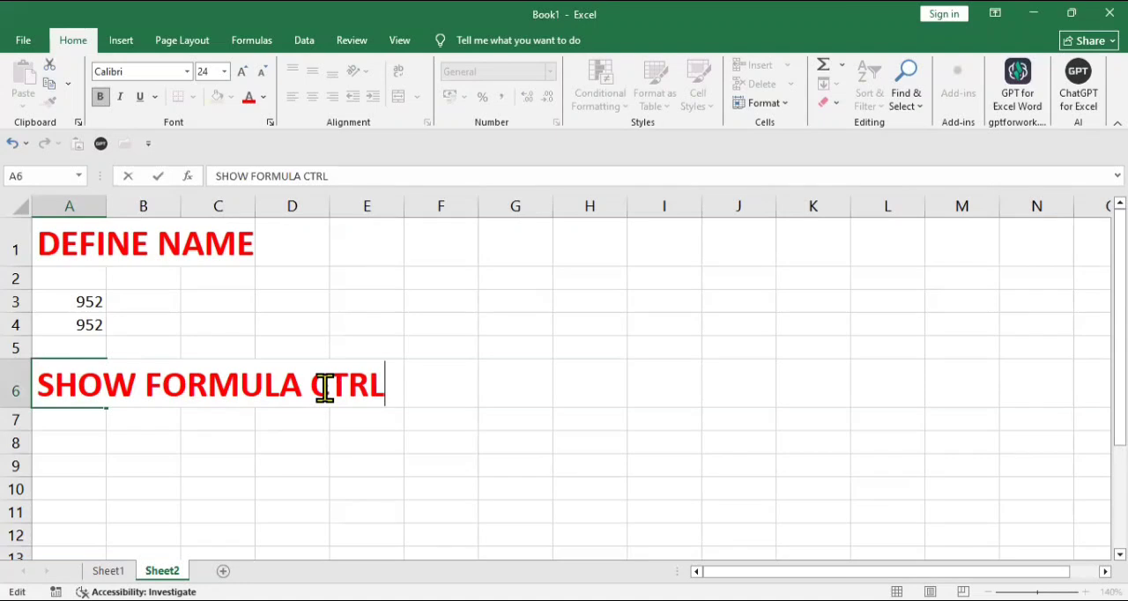
type("+ `")
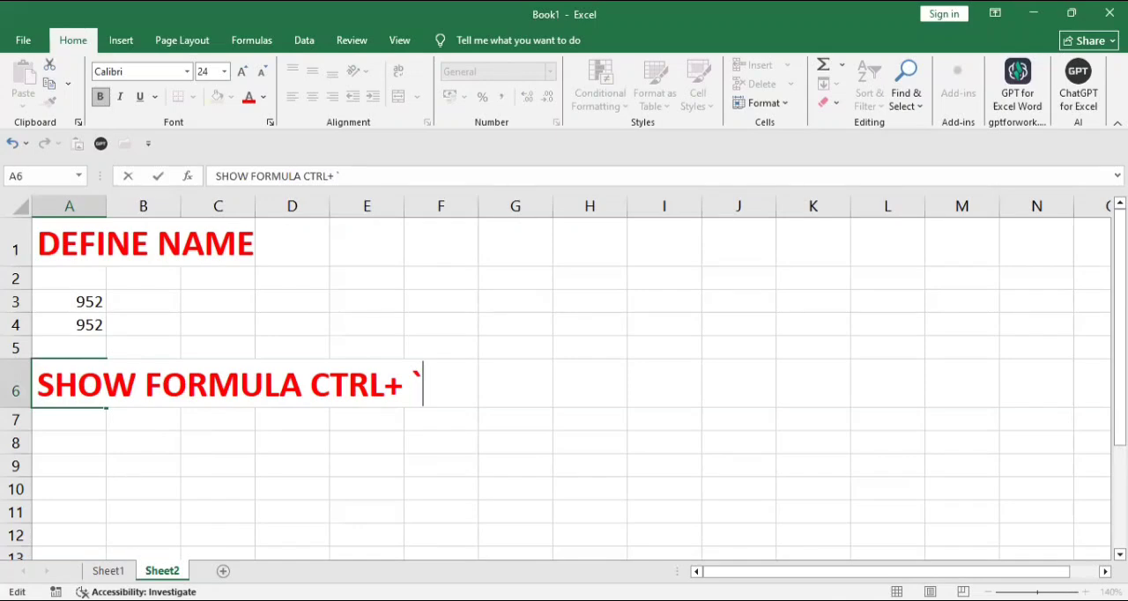
left_click(108, 571)
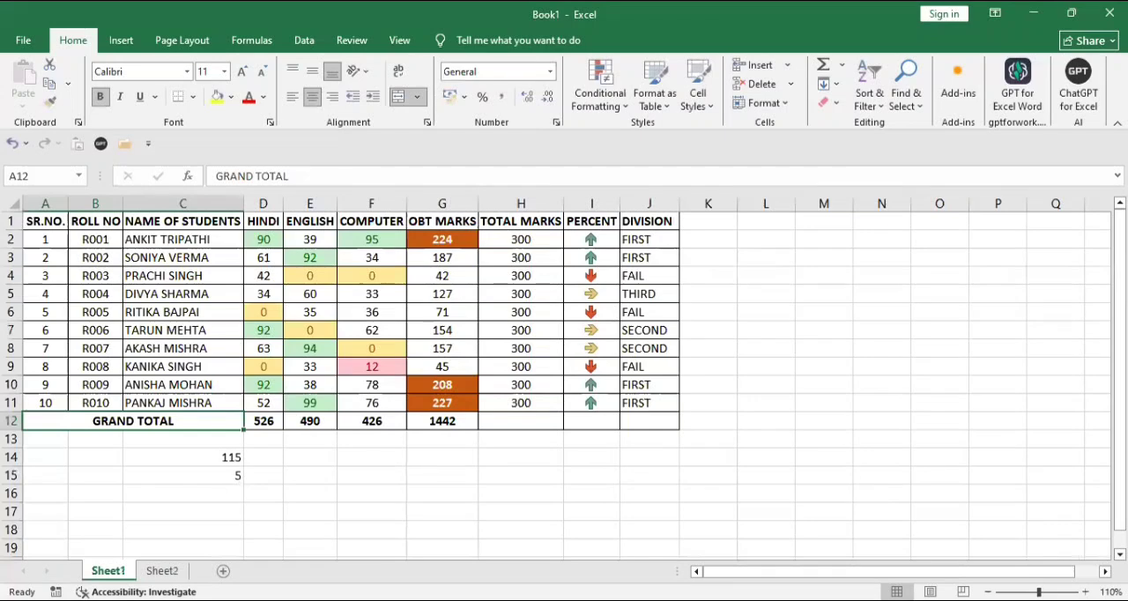
left_click(161, 571)
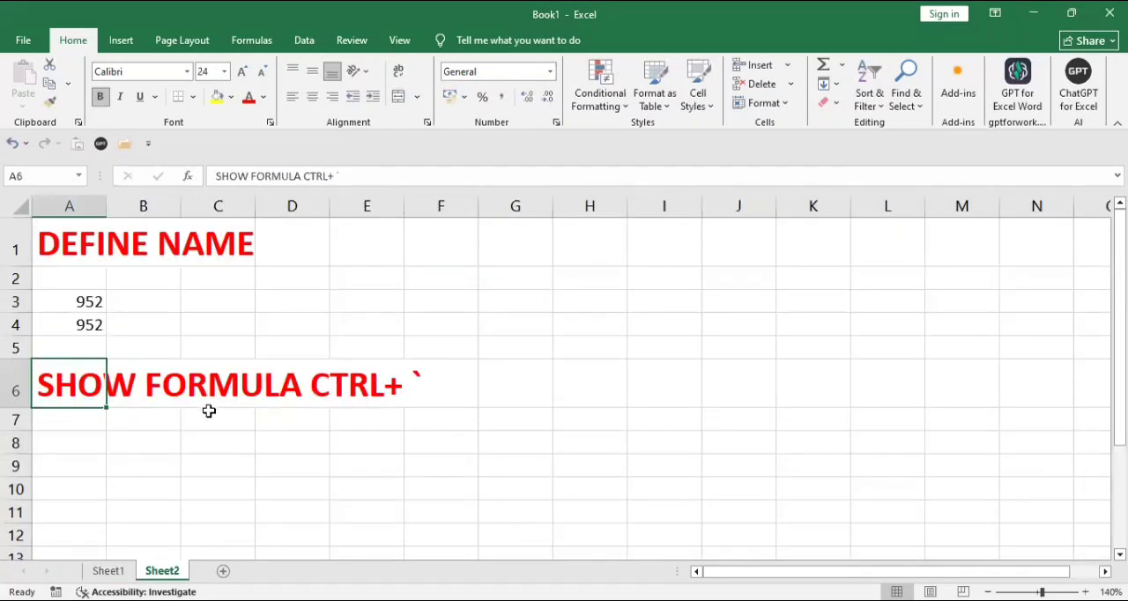
- Display the formulas instead of the values on Sheet2 and fit column A's width to its contents
left_click(179, 509)
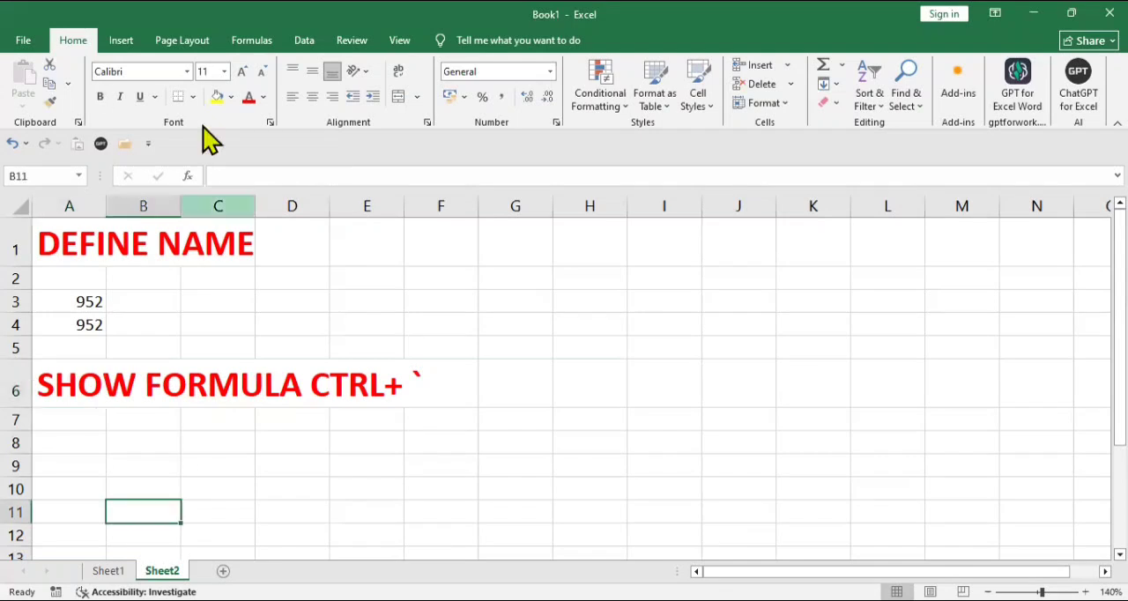
left_click(254, 42)
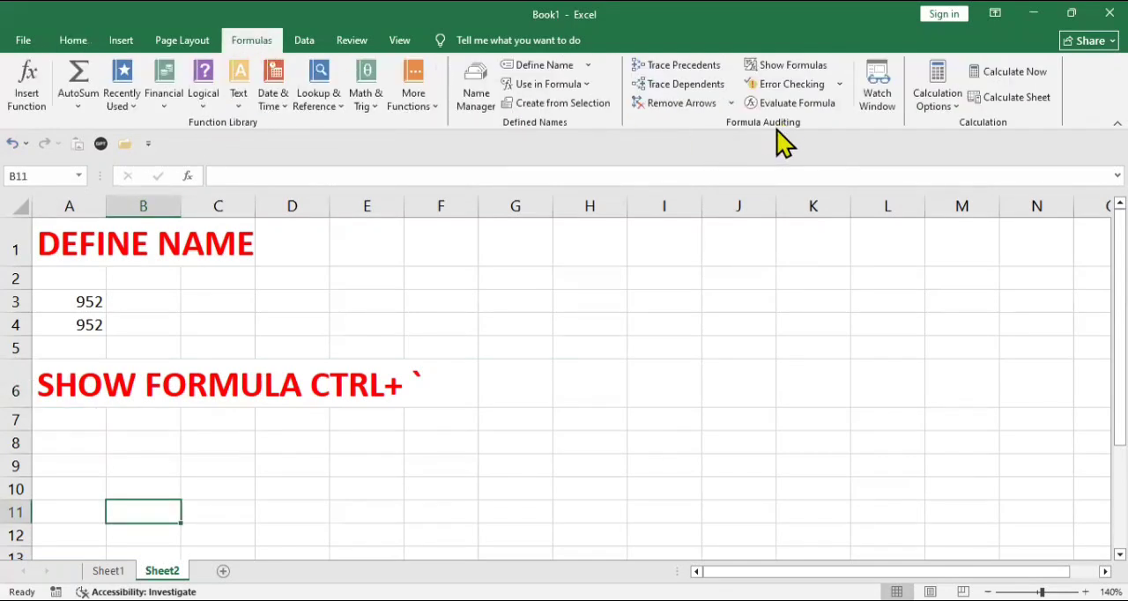
left_click(818, 66)
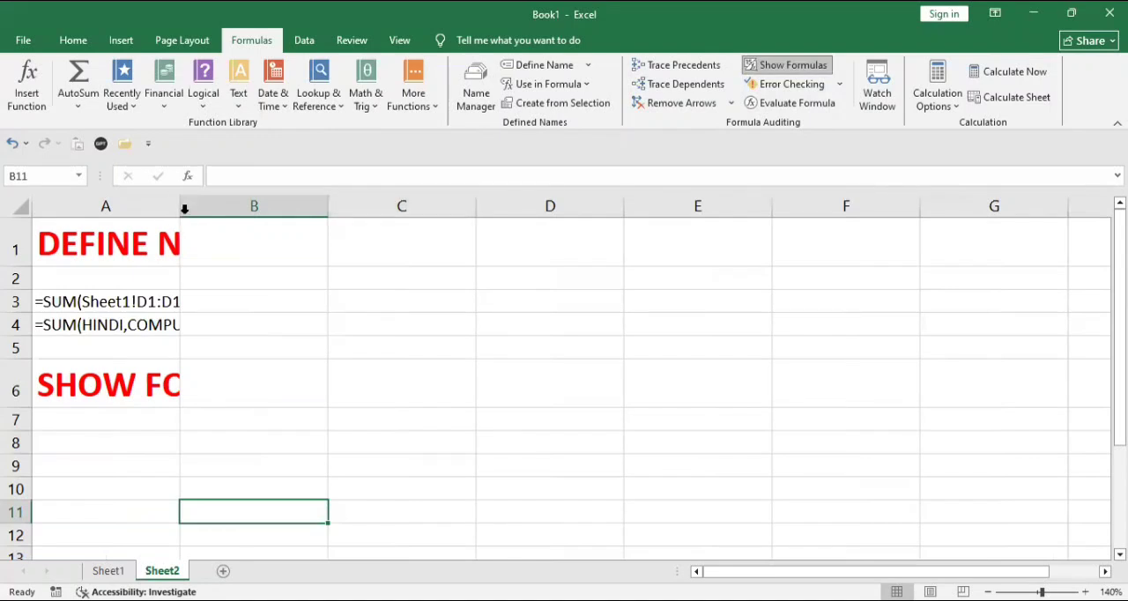
double_click(184, 209)
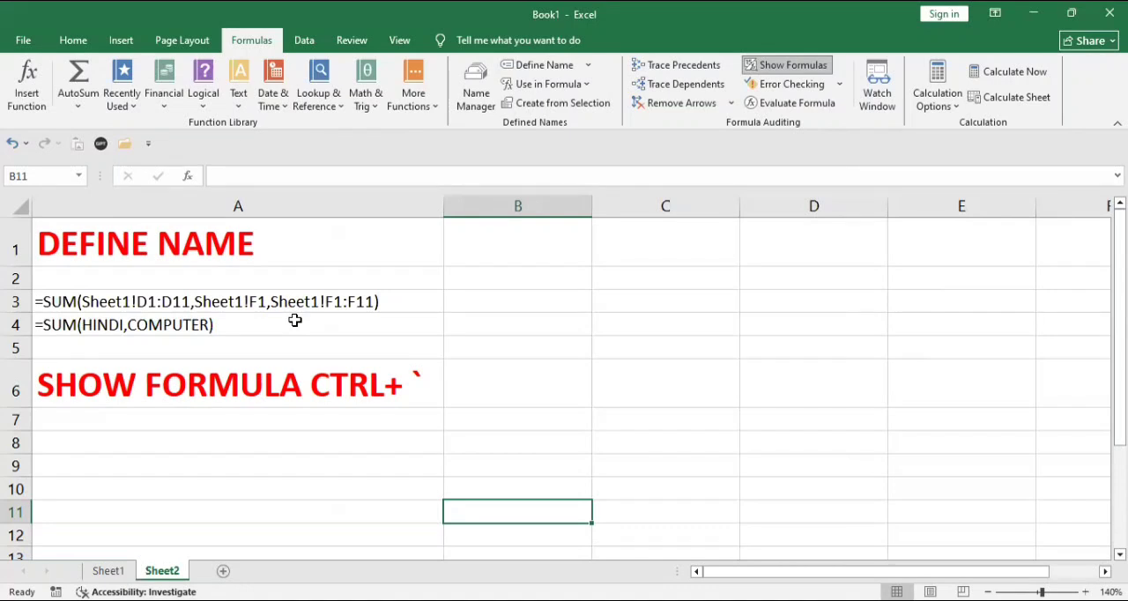
- Select the named-range SUM formula in A4 and switch Sheet2 back to displaying values
left_click(213, 333)
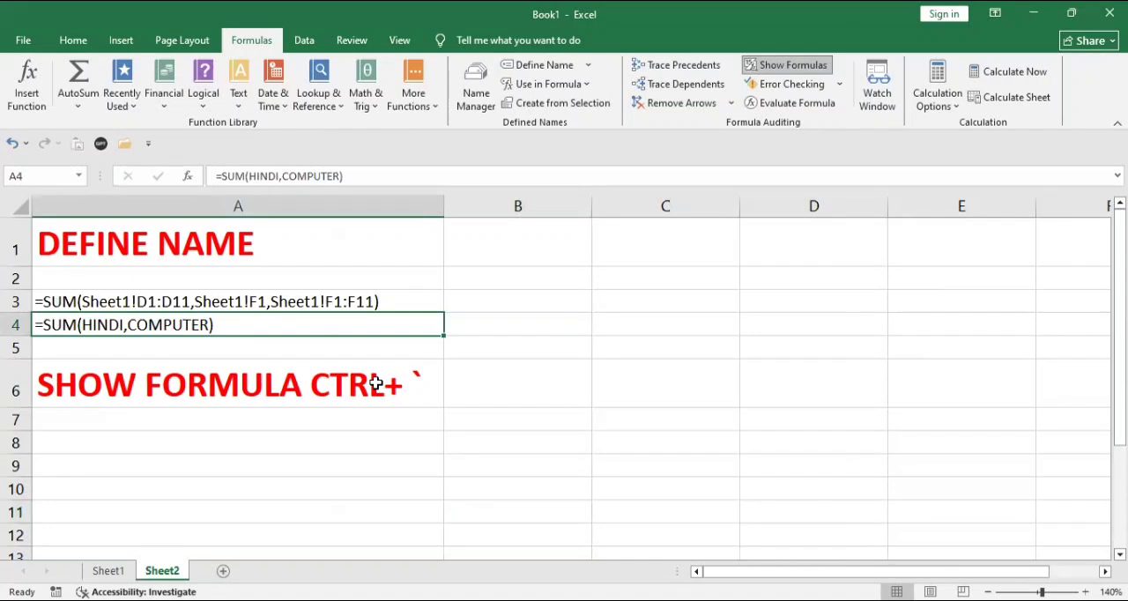
key("ctrl+grave")
key("ctrl+grave")
key("ctrl+grave")
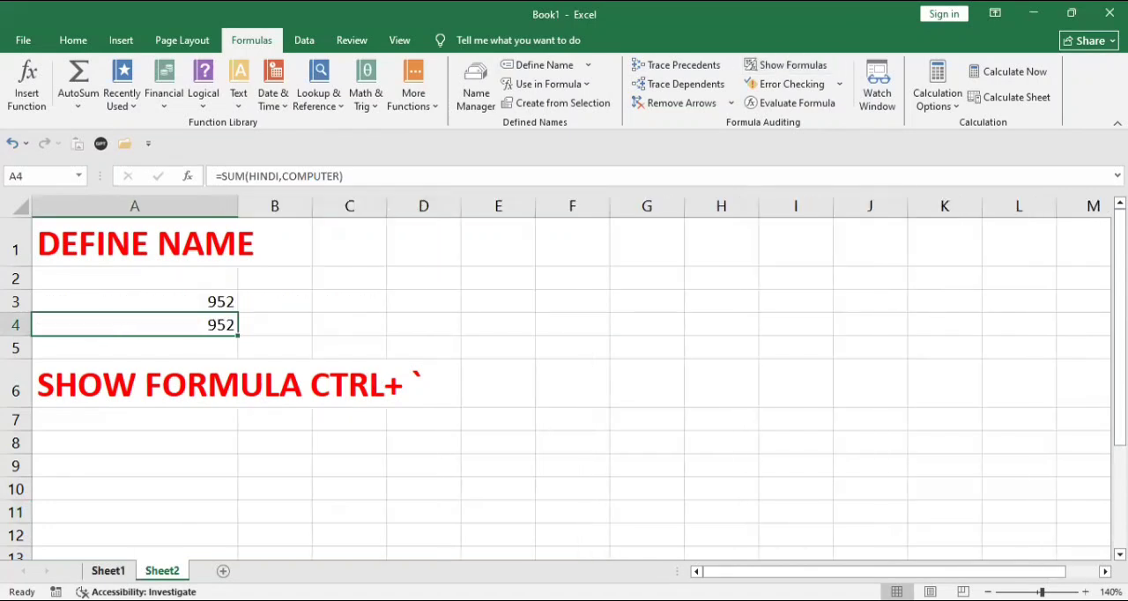
- Examine the formulas of the Sheet1 marks table across to the DIVISION column in formula view, and return to displaying values
left_click(109, 570)
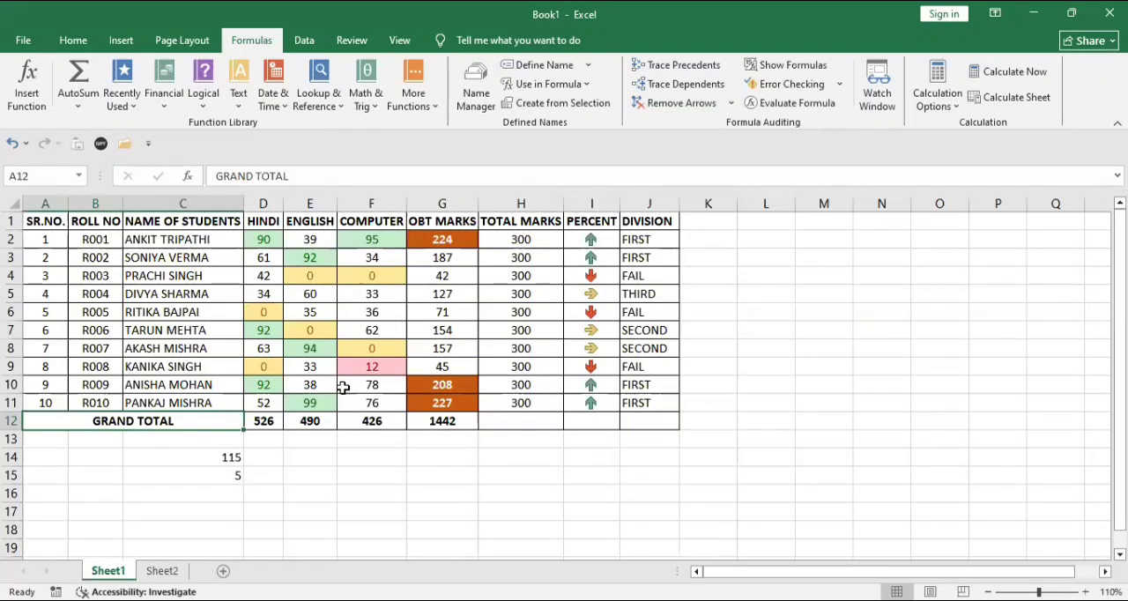
key("ctrl+grave")
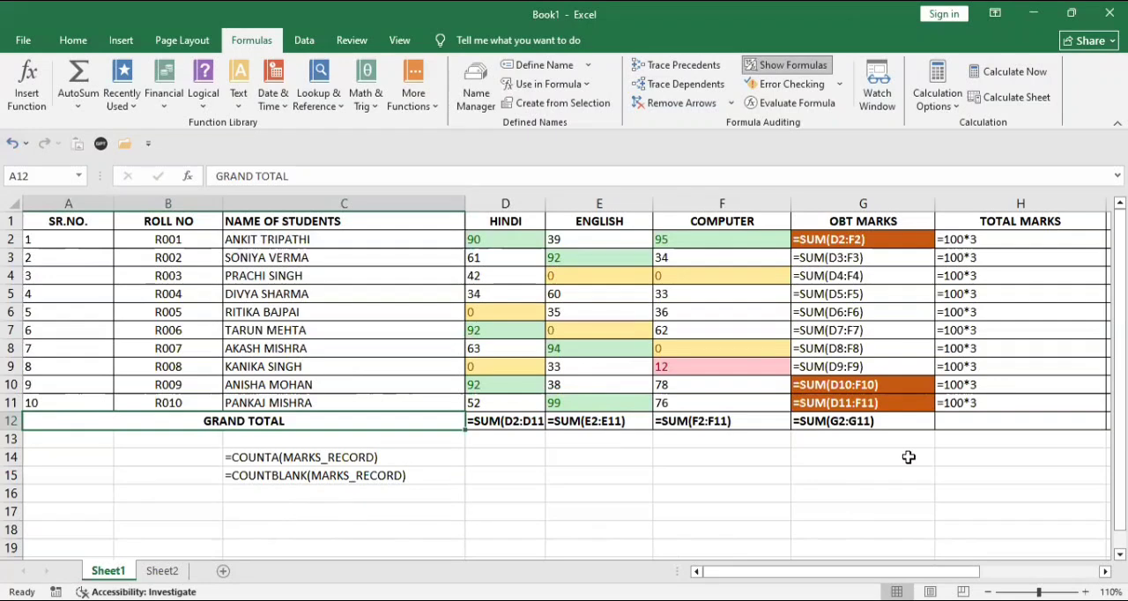
left_click_drag(806, 571, 914, 572)
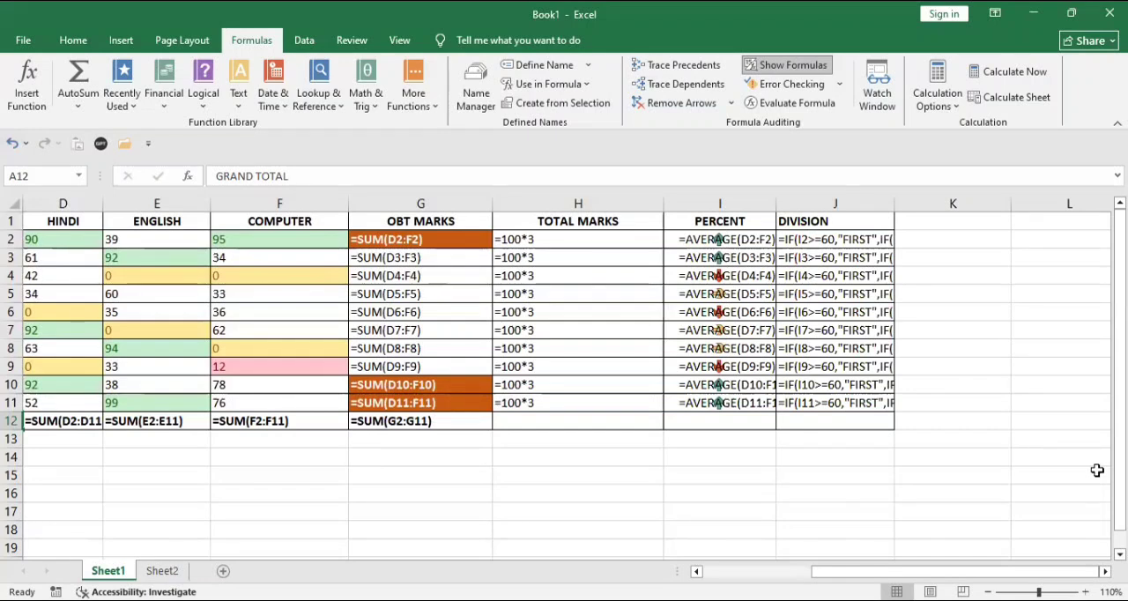
key("ctrl+grave")
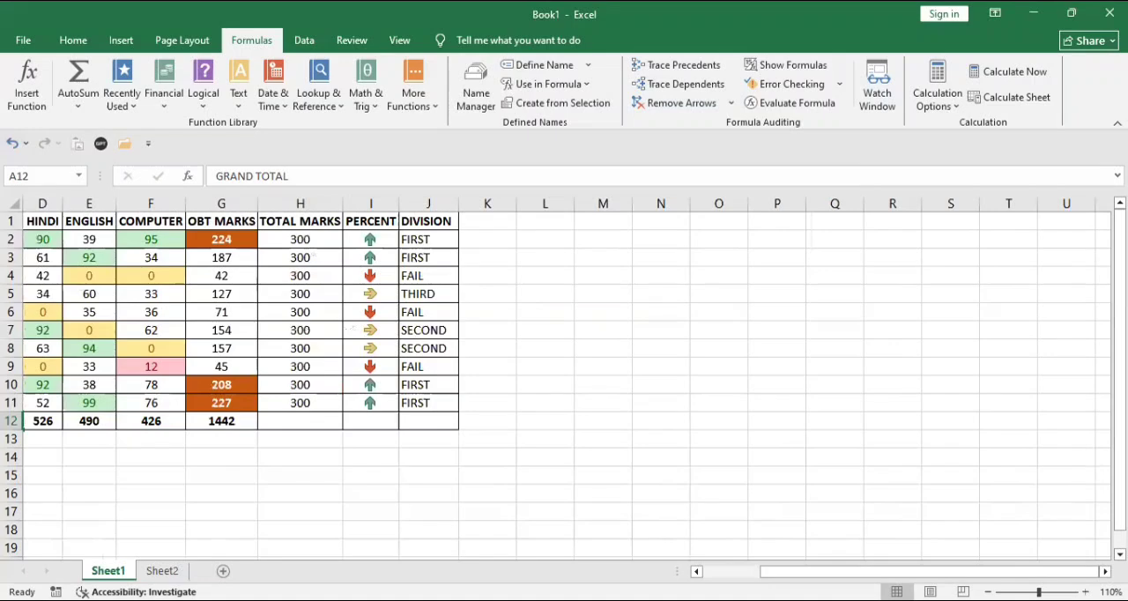
left_click_drag(930, 570, 873, 571)
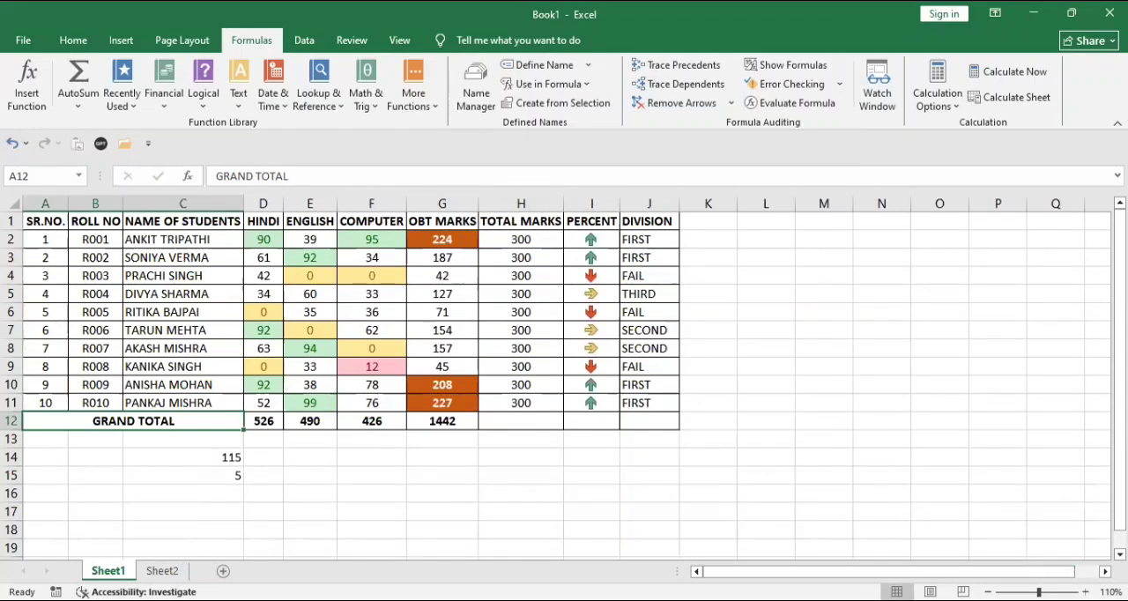
- Copy the formatting of the A6 heading on Sheet2 to A8 and enter the heading ERROR CHECKING there
key("ctrl+Page_Down")
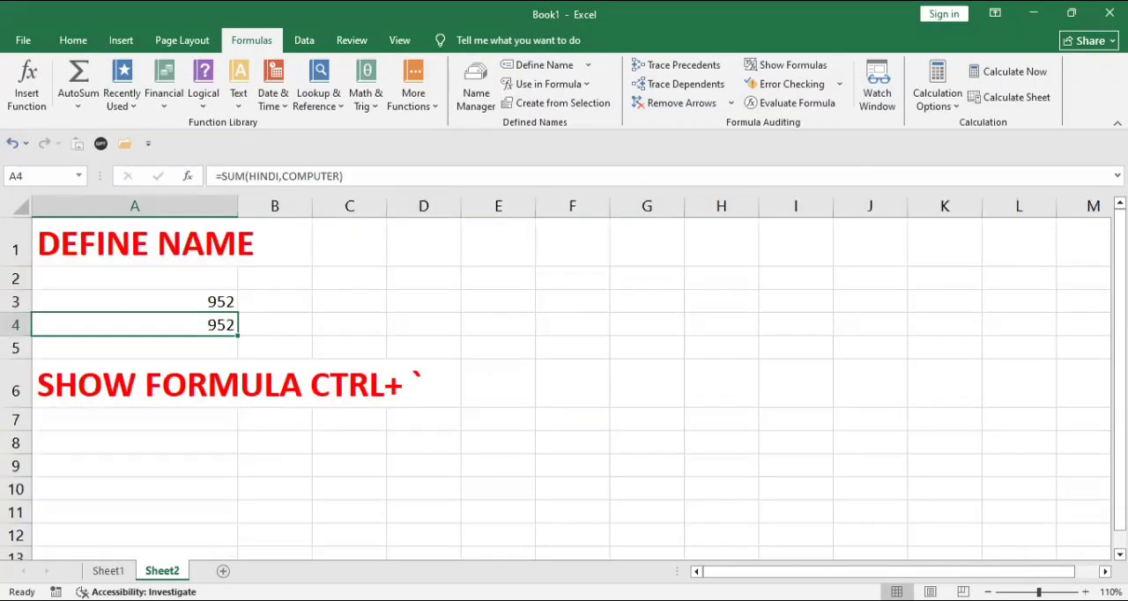
left_click(115, 388)
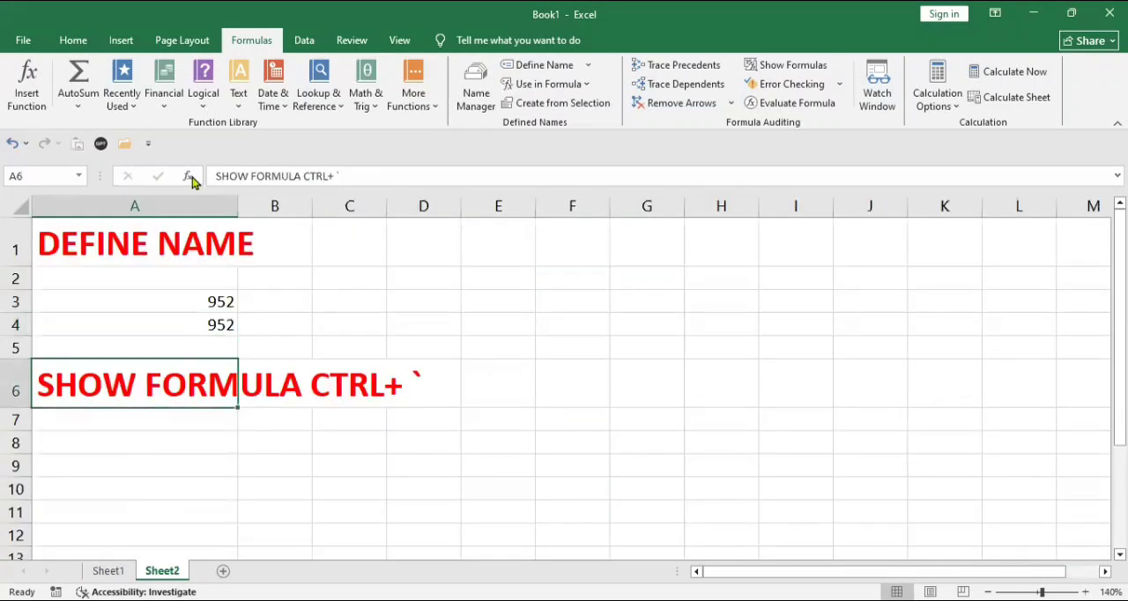
left_click(67, 42)
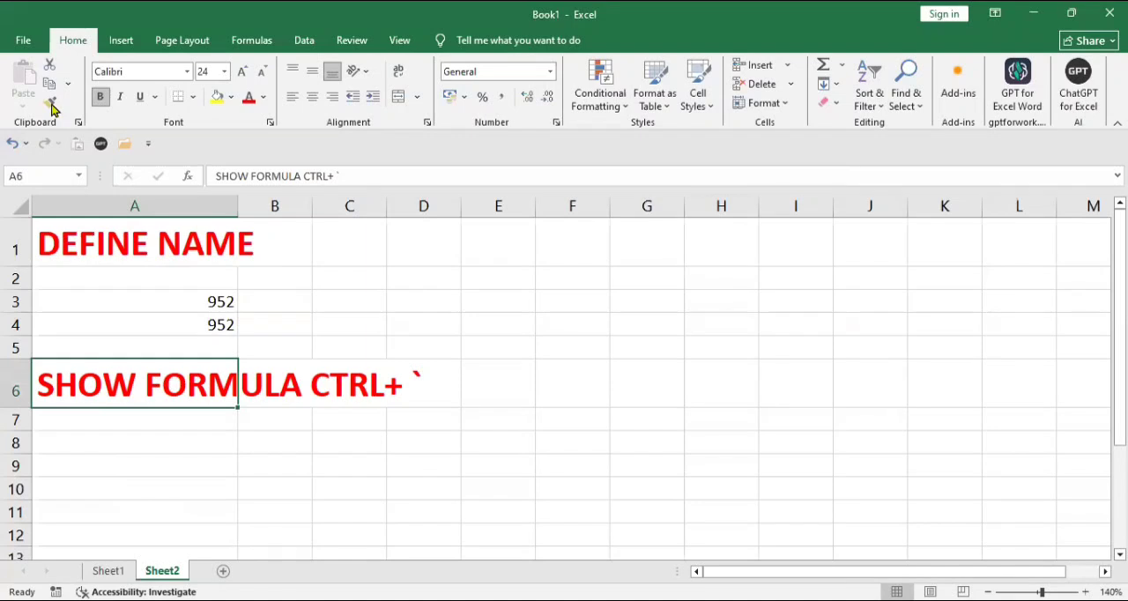
left_click(50, 103)
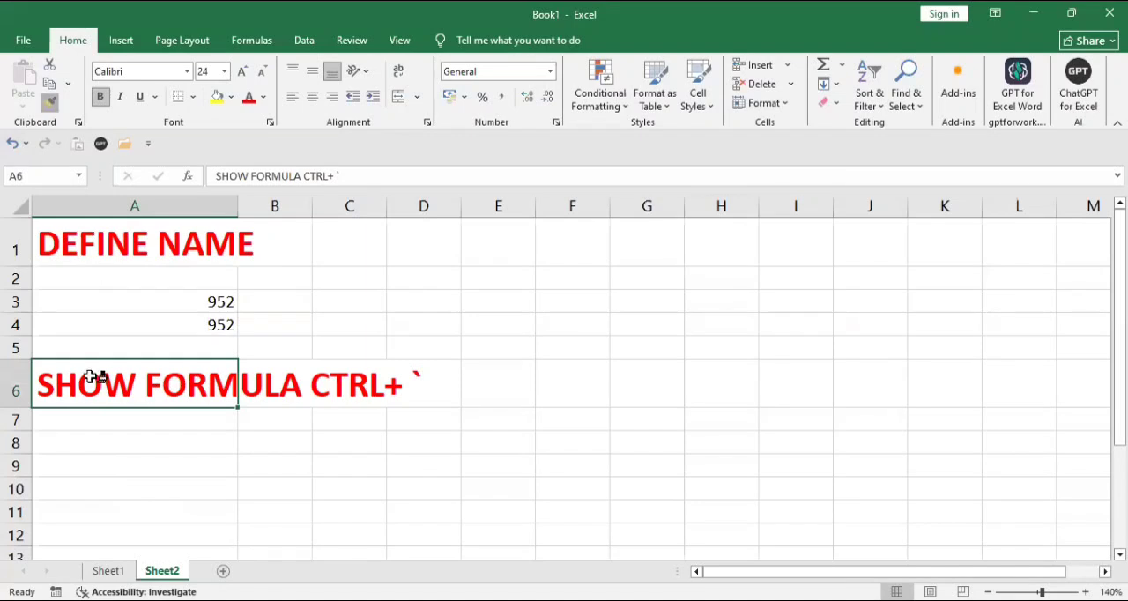
left_click(96, 439)
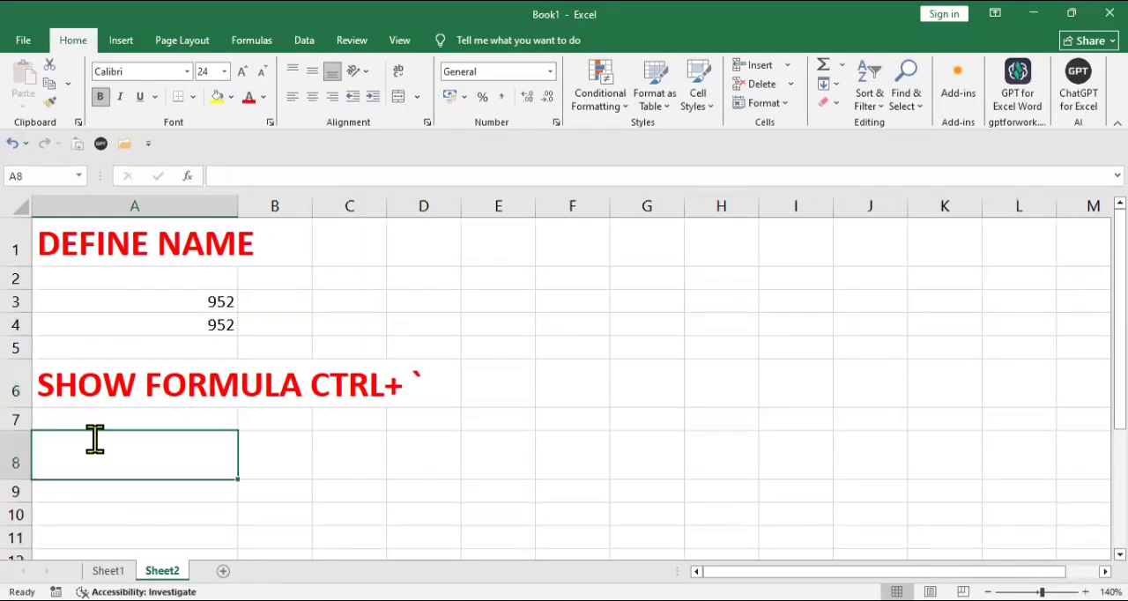
type("ERR")
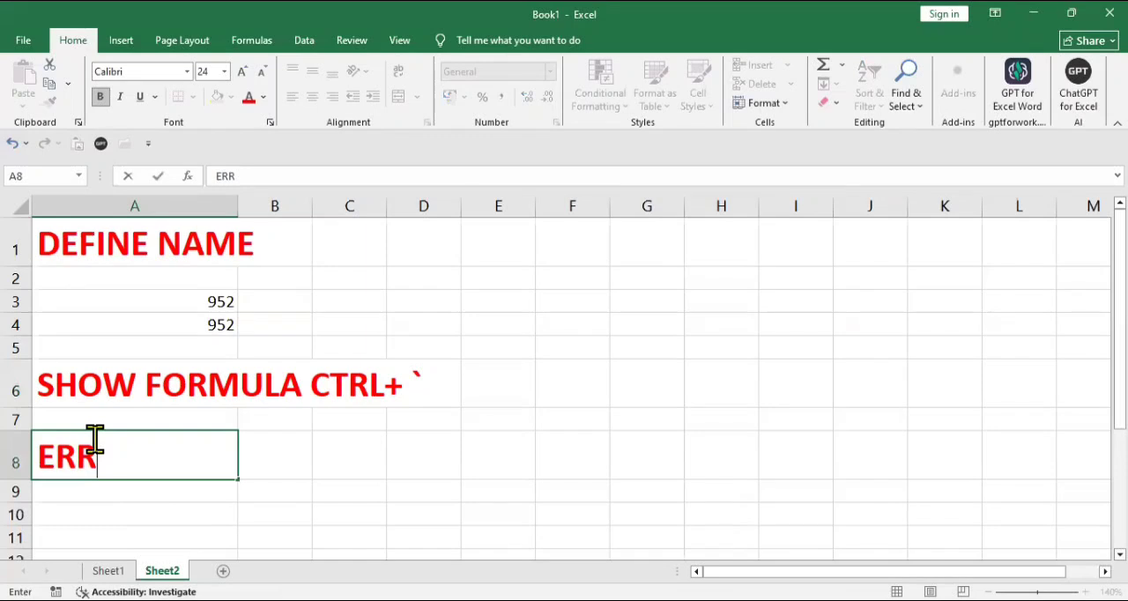
type("OR CHECKING")
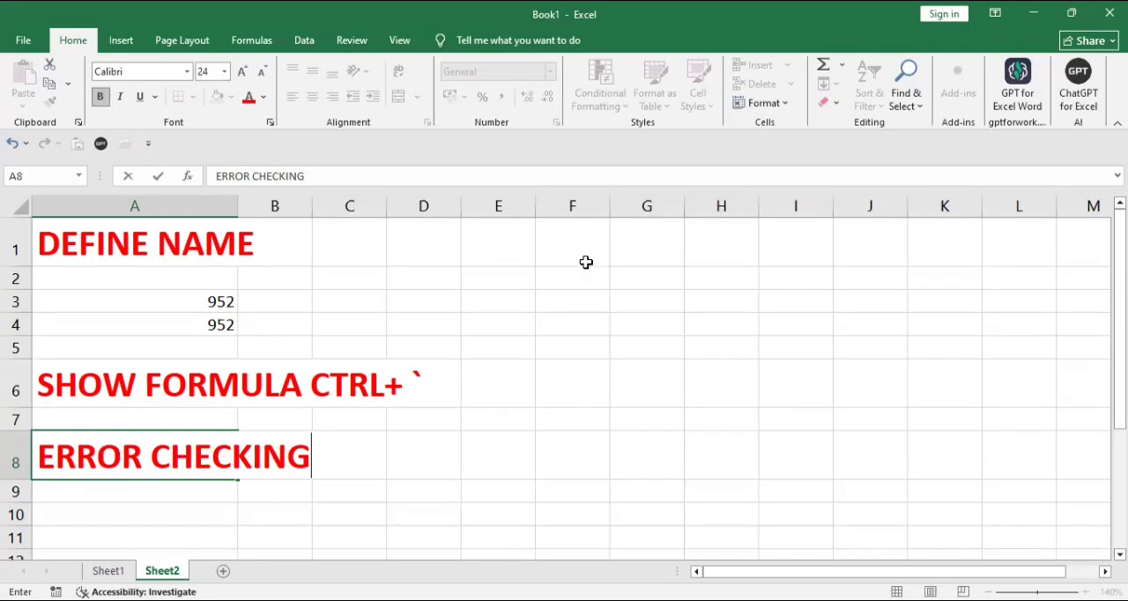
- Enter the sample numbers 50, 60, 50, 21, 32 and 47 in cells G2 to G7 of Sheet2
left_click(618, 283)
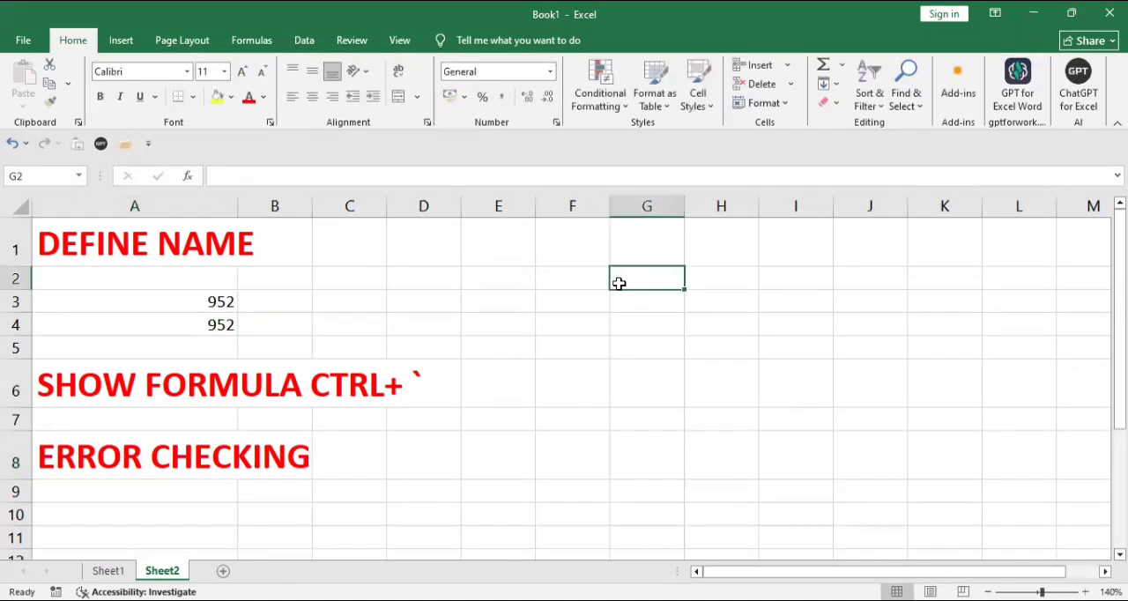
type("50")
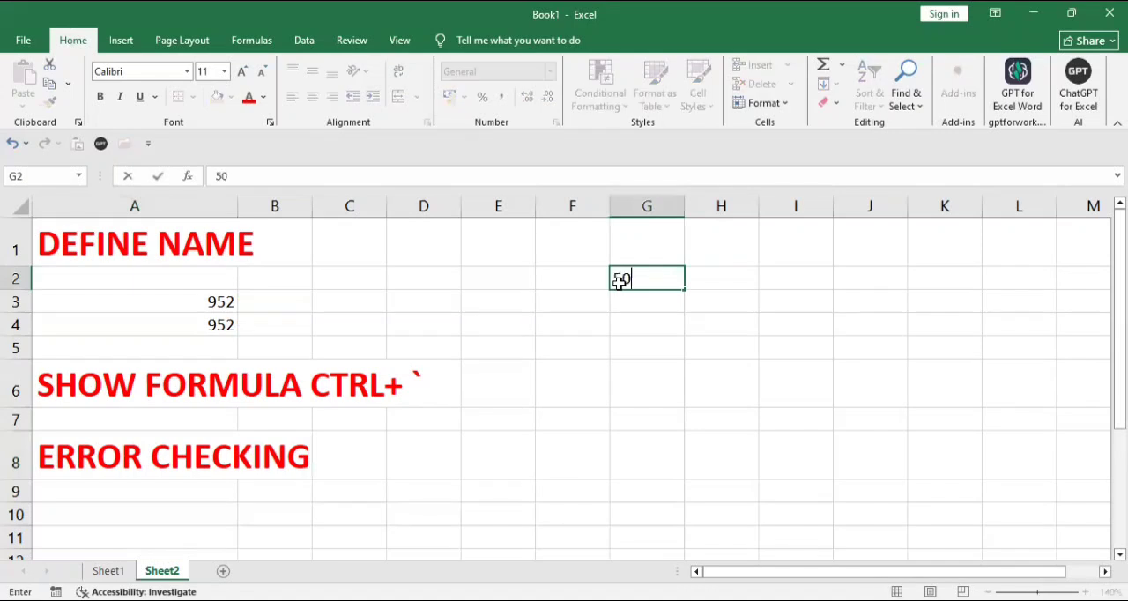
key("Return")
type("60")
key("Return")
type("5")
type("0")
key("Return")
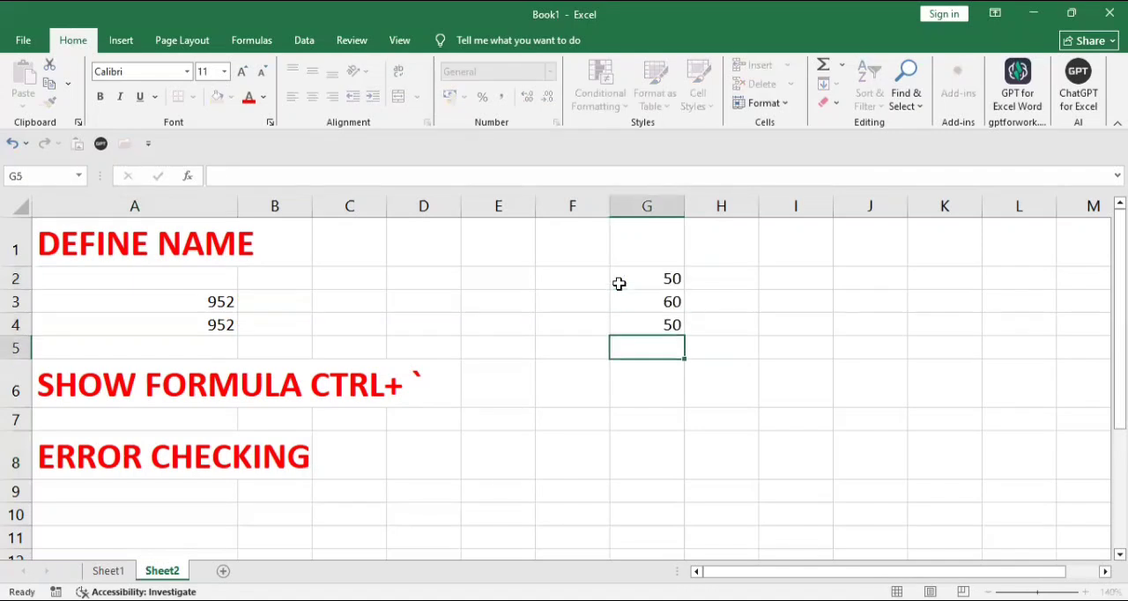
type("21")
key("Return")
type("32")
key("Return")
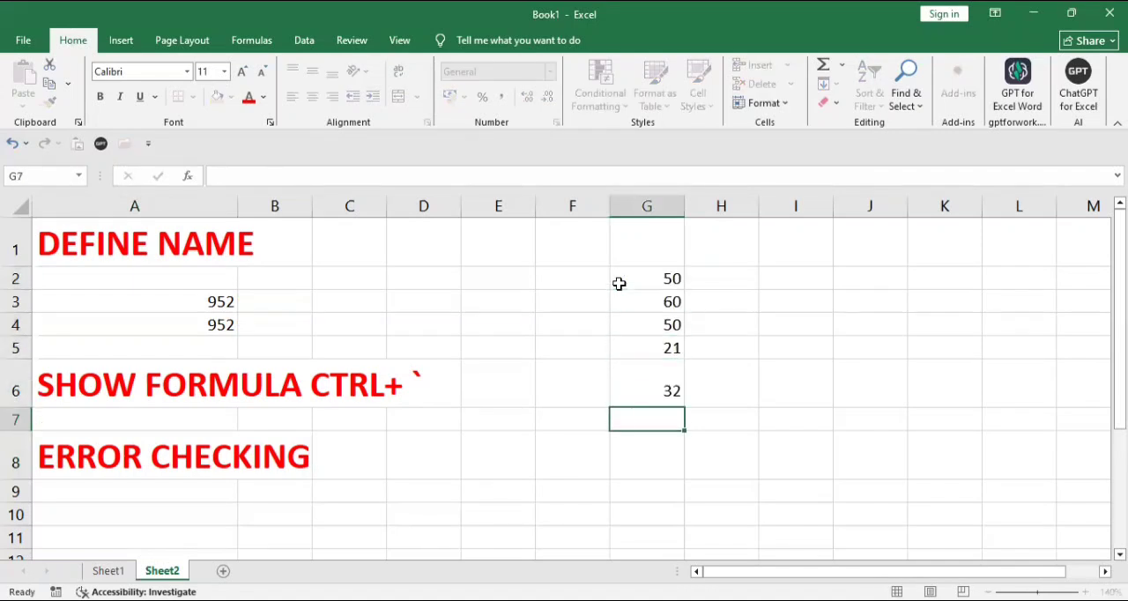
type("47")
key("Return")
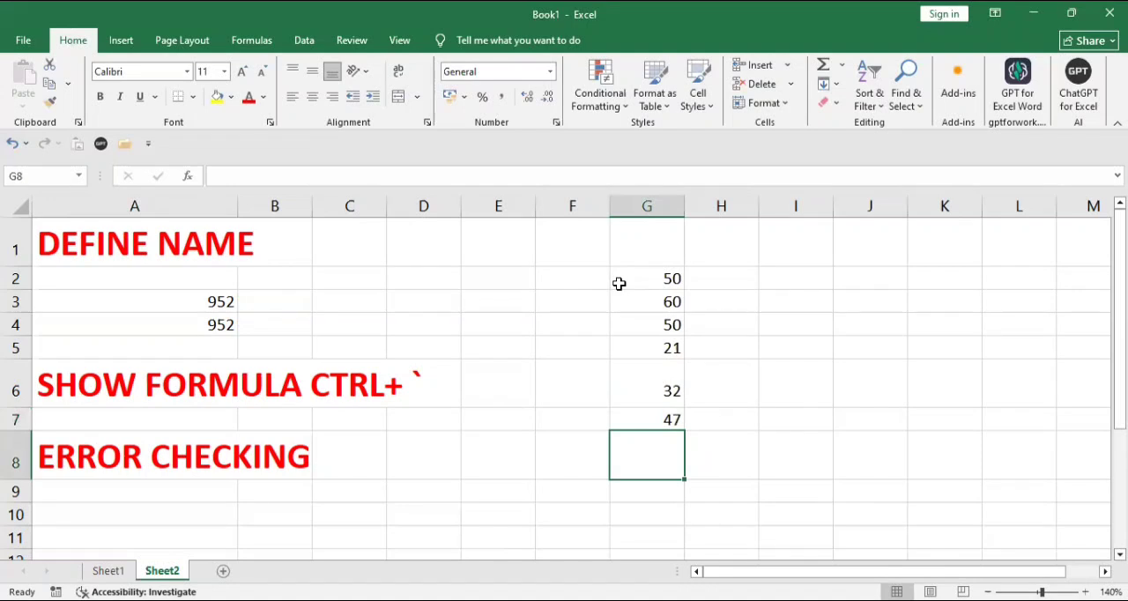
- Try to enter the incomplete formula =SUM) in cell G8 below the sample numbers
type("=S")
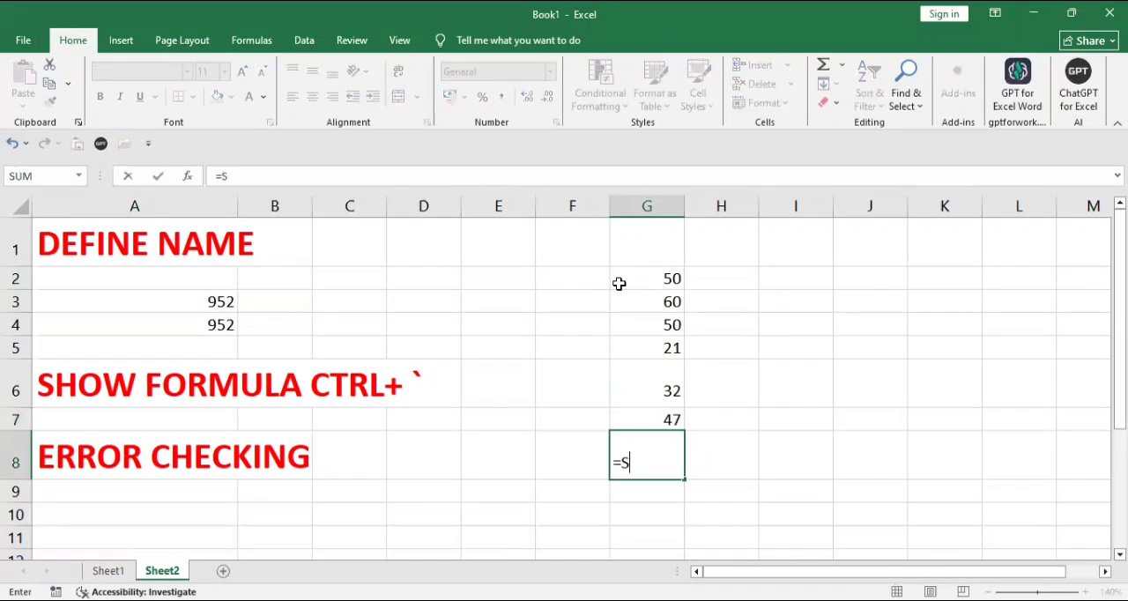
type("UM)")
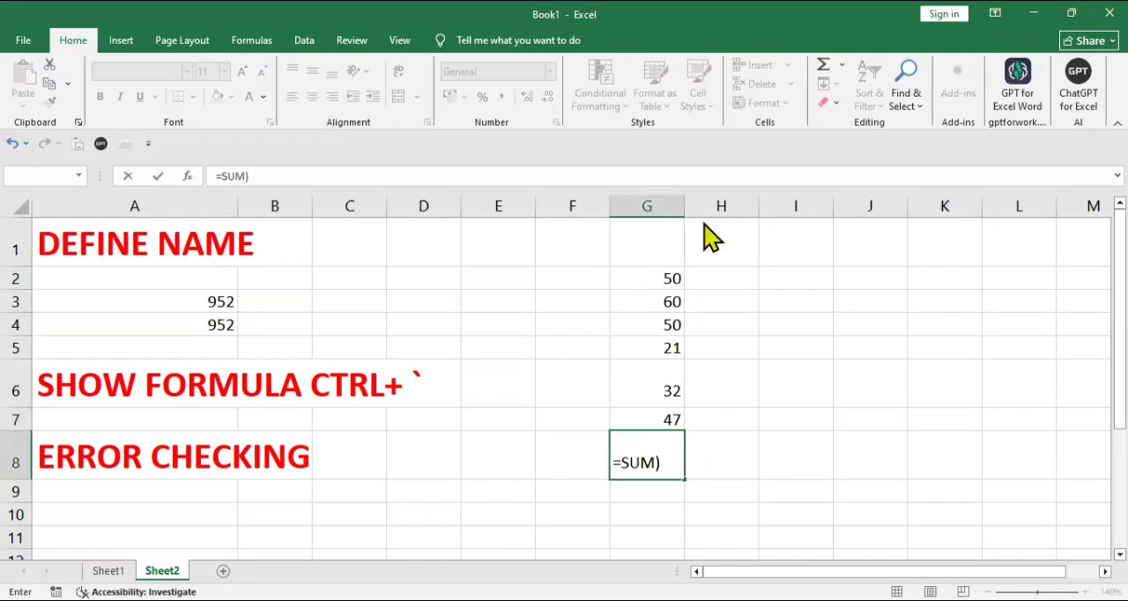
key("Return")
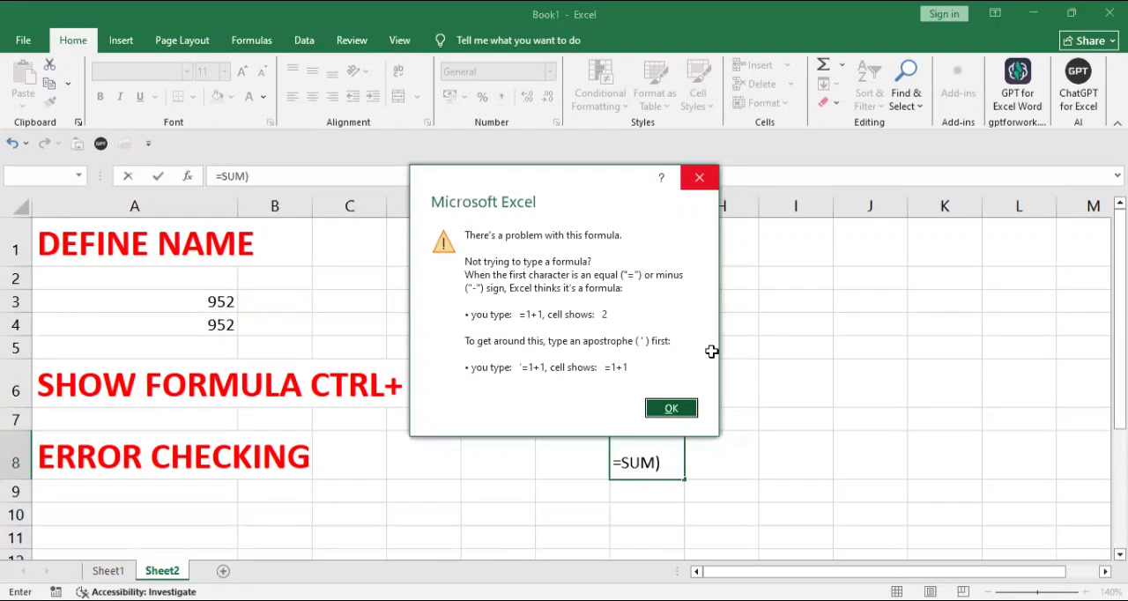
key("Return")
- Correct the entry in G8 to the formula =SUM(G2)
key("BackSpace")
key("BackSpace")
key("BackSpace")
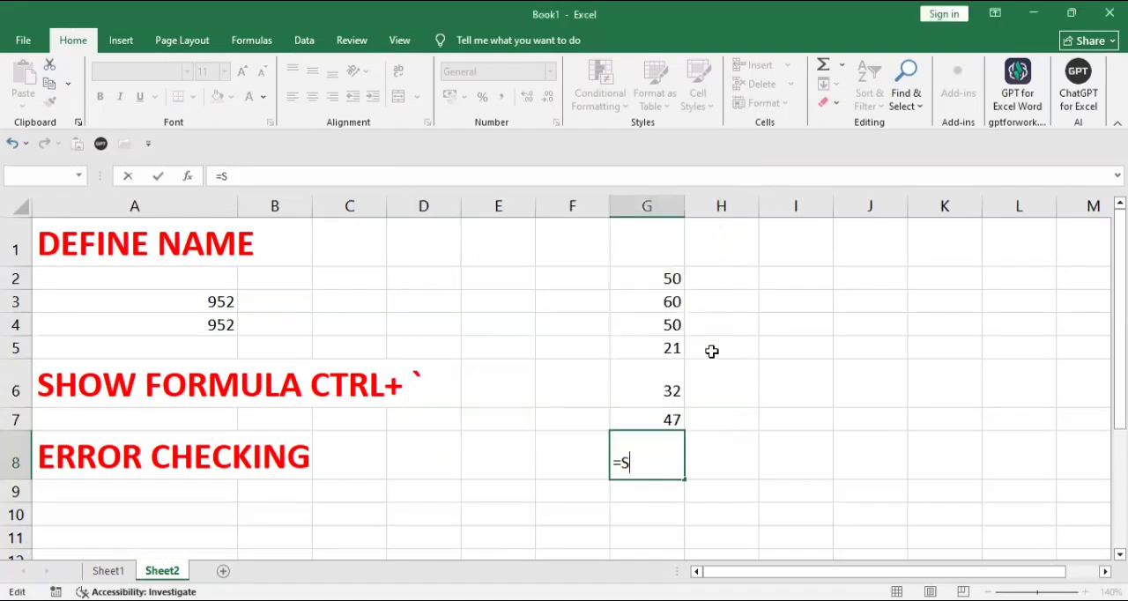
type("UM(")
left_click(666, 281)
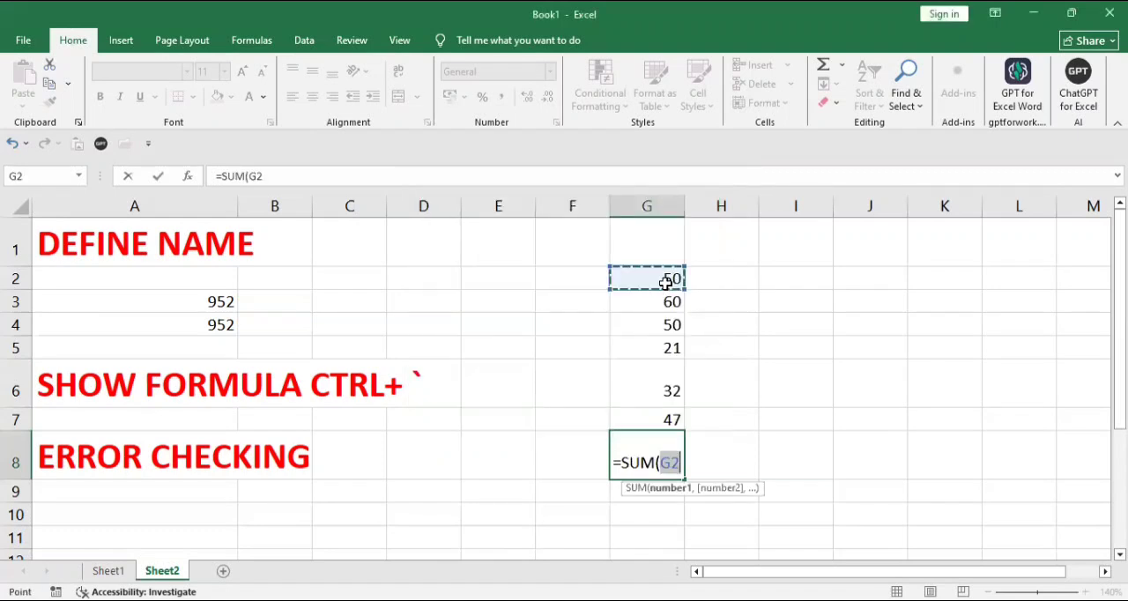
left_click_drag(665, 289, 673, 373)
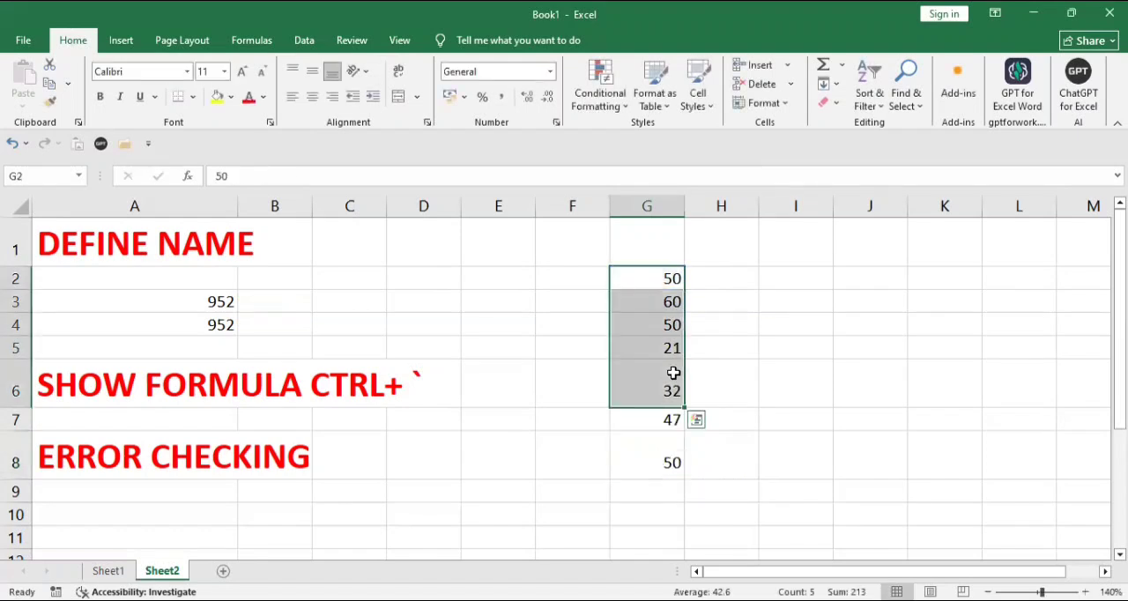
key("Return")
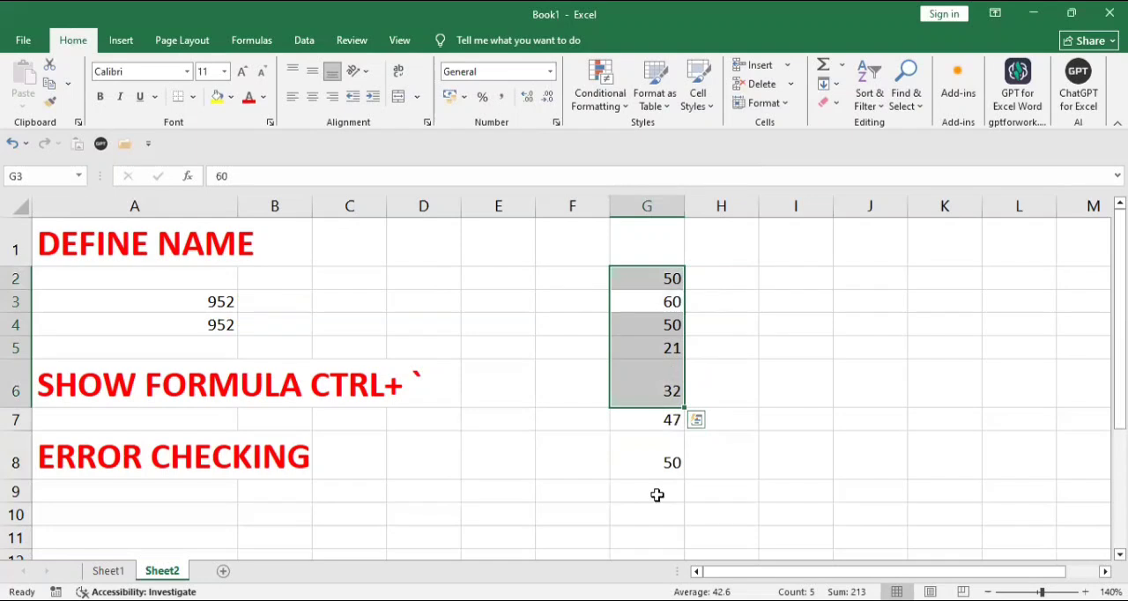
- Change the G8 formula to =SUM(G2:G6), leaving out the last sample number in G7
left_click(654, 459)
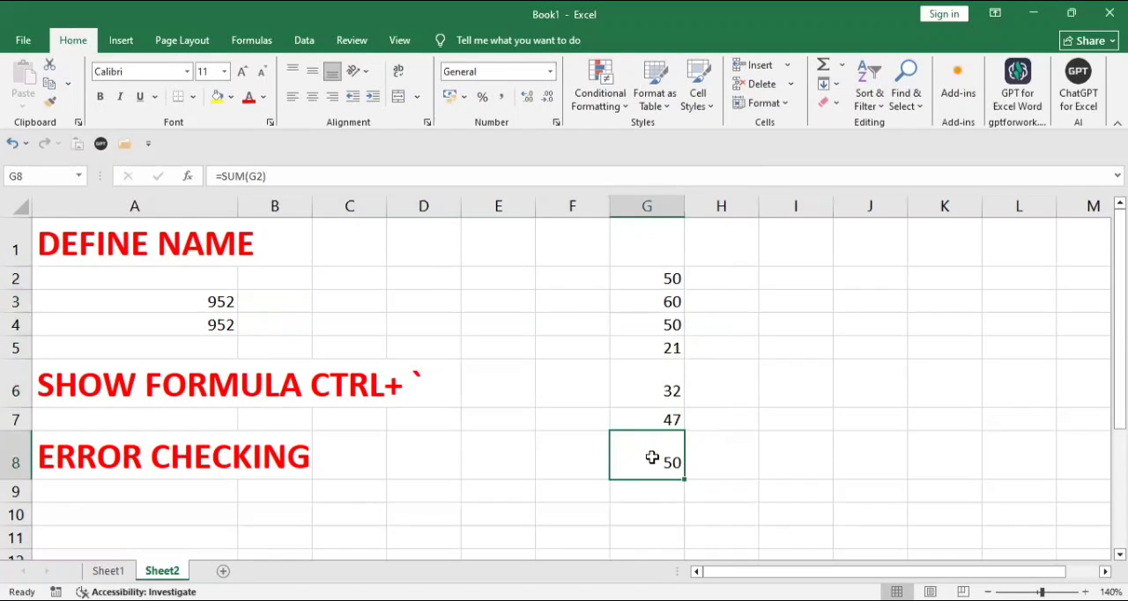
double_click(652, 460)
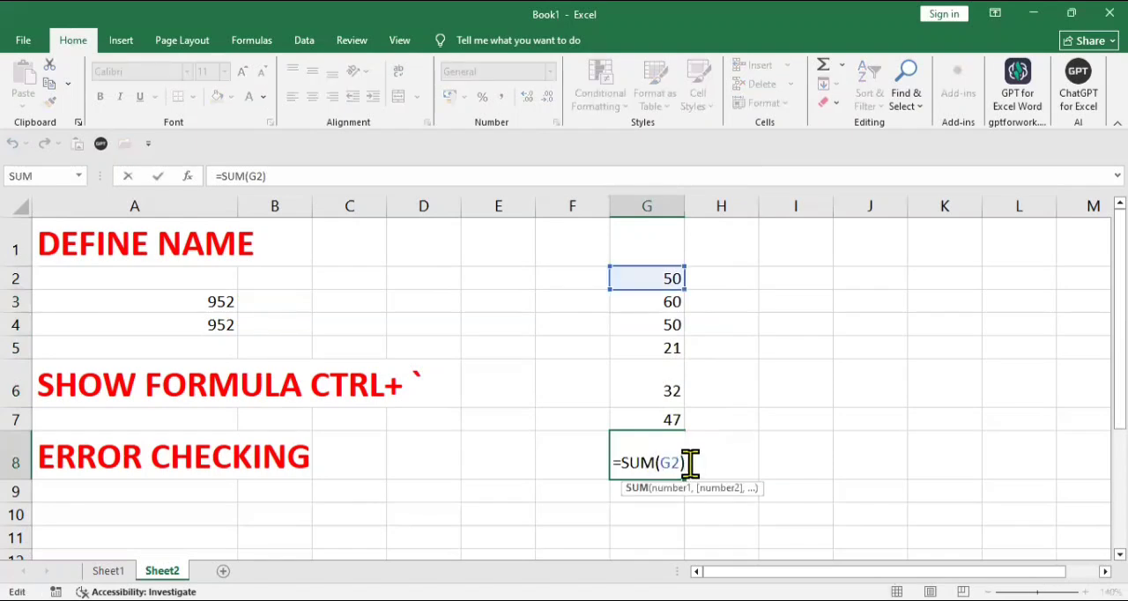
key("Left")
key("Delete")
key("BackSpace")
key("BackSpace")
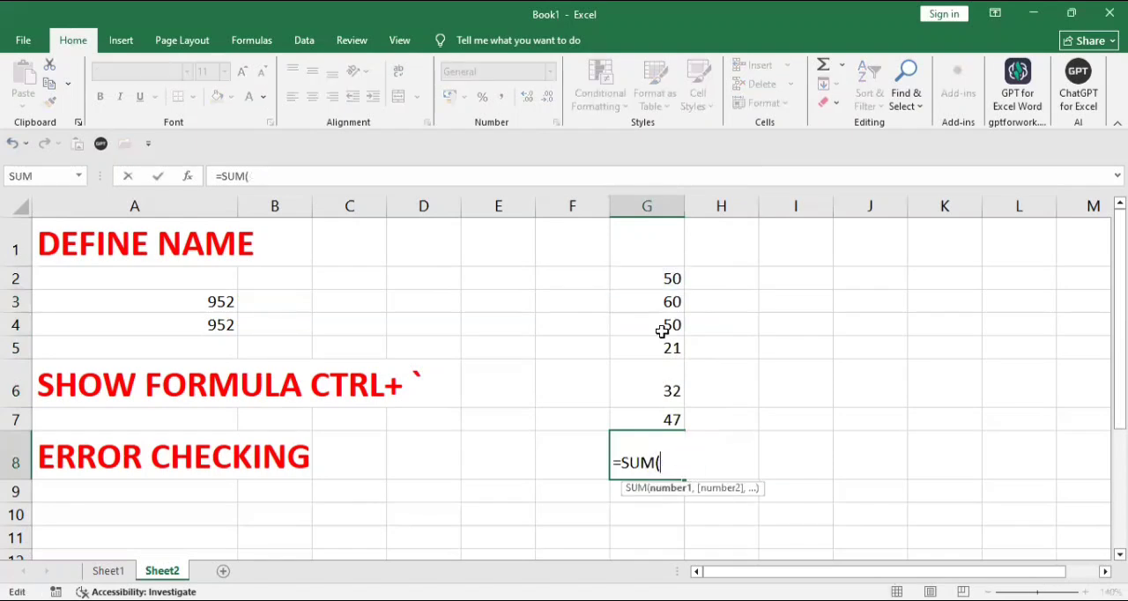
left_click_drag(662, 284, 664, 381)
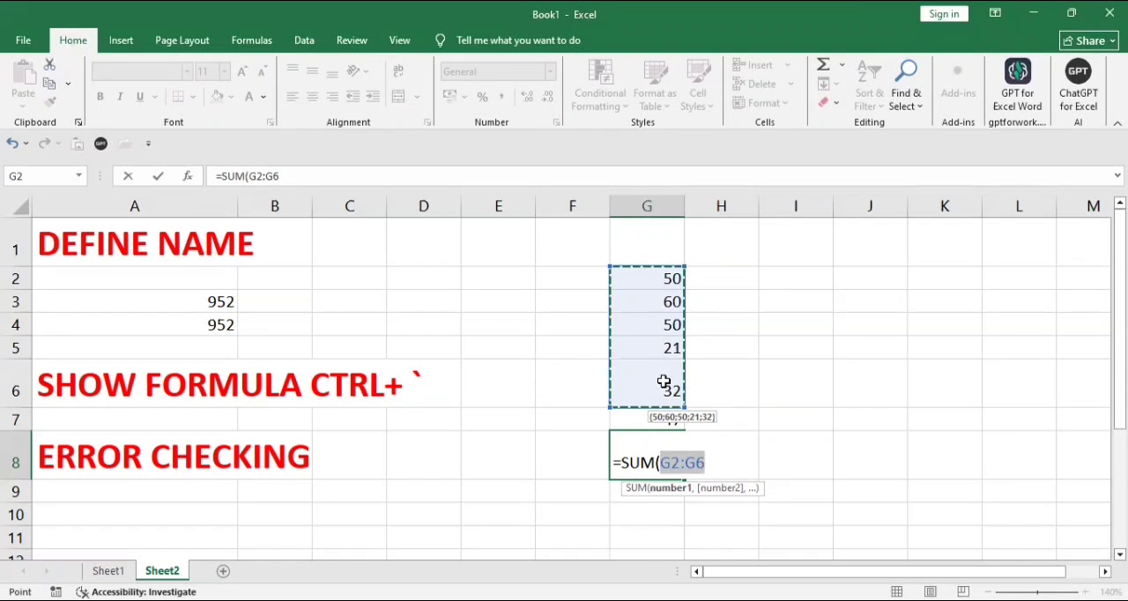
key("Return")
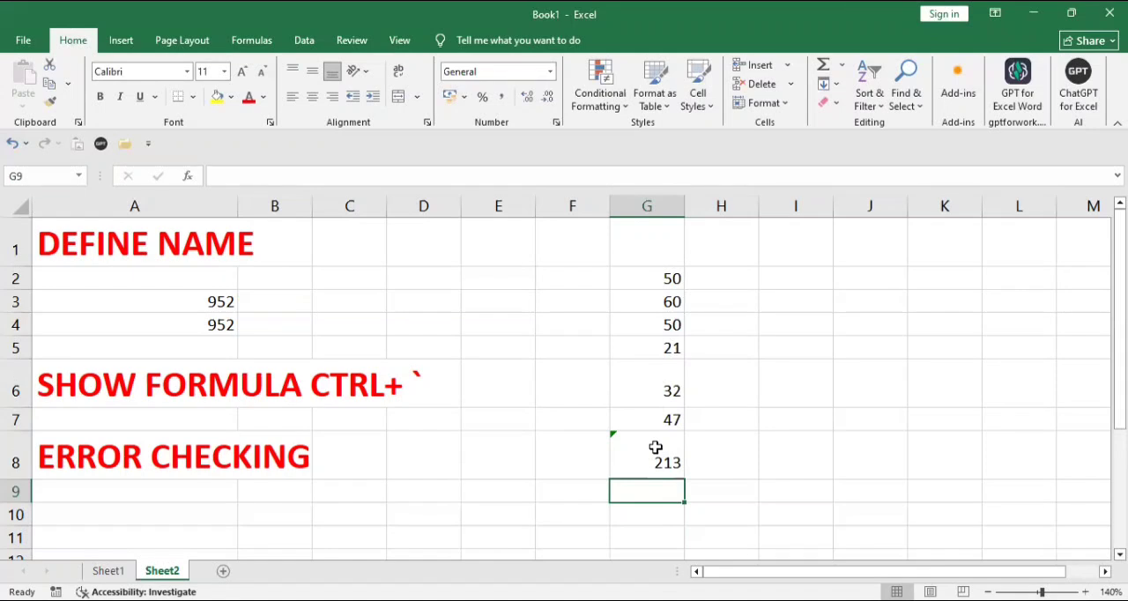
- Update the G8 formula to include the omitted adjacent cells through its error options, and undo the update
left_click(648, 443)
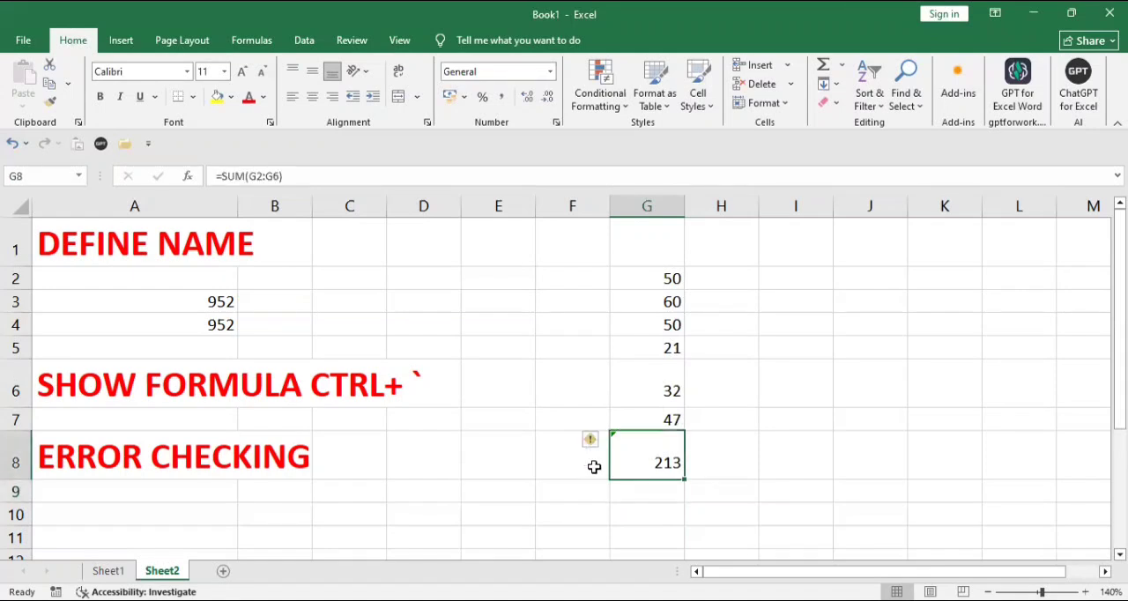
left_click(264, 45)
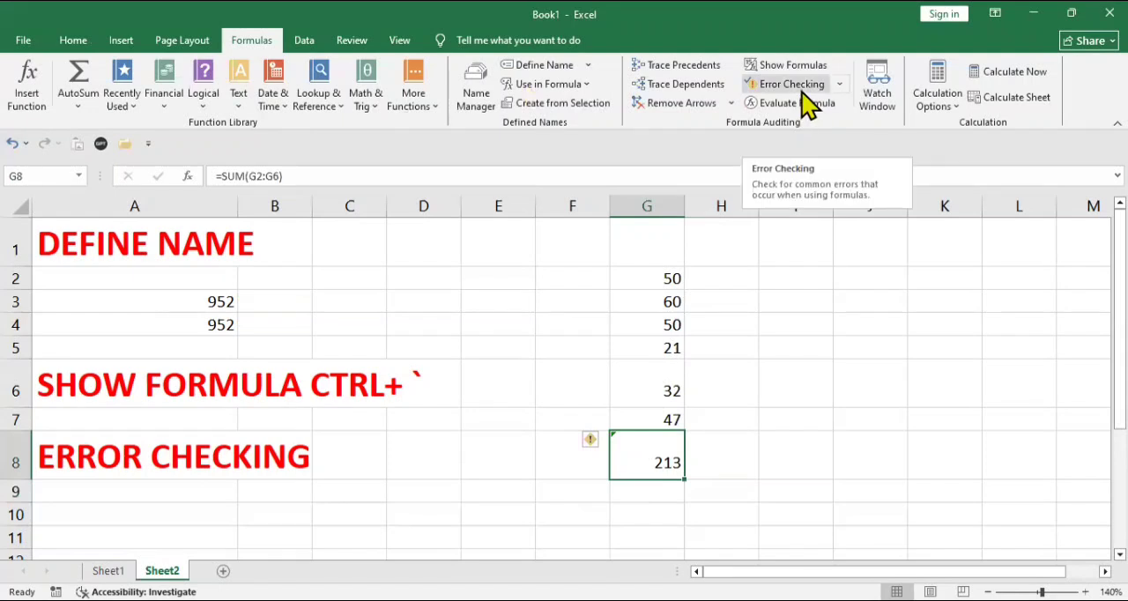
left_click(592, 440)
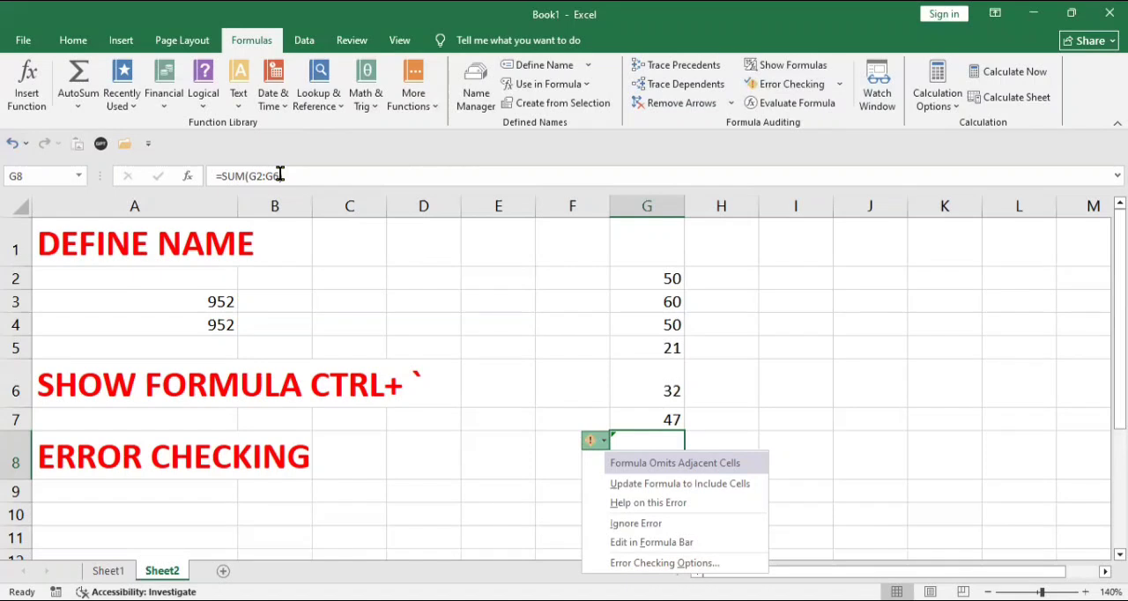
left_click(649, 491)
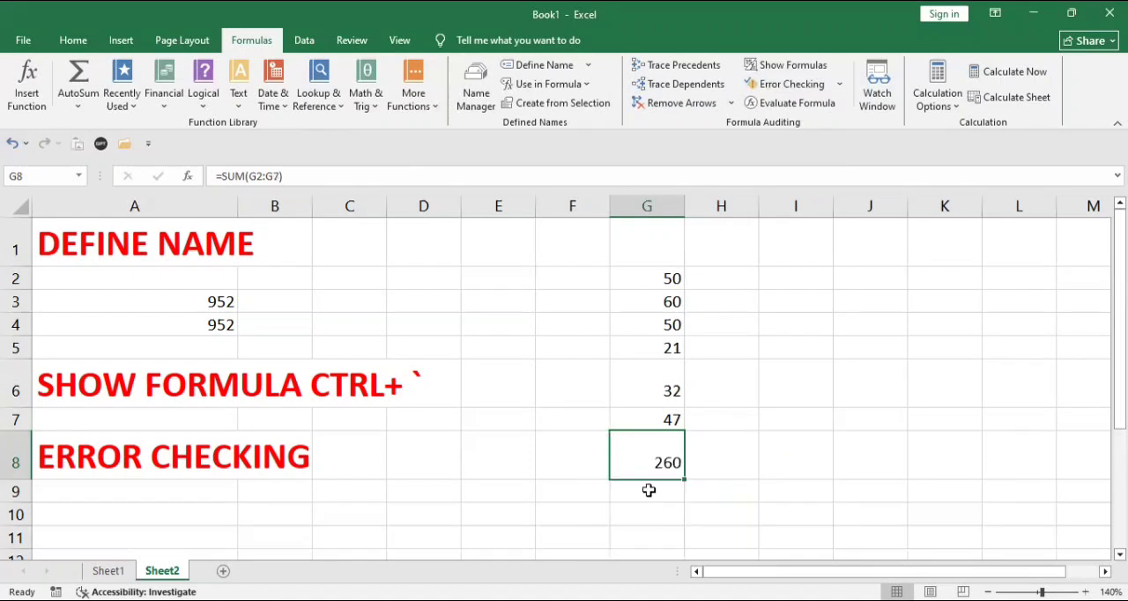
left_click(566, 490)
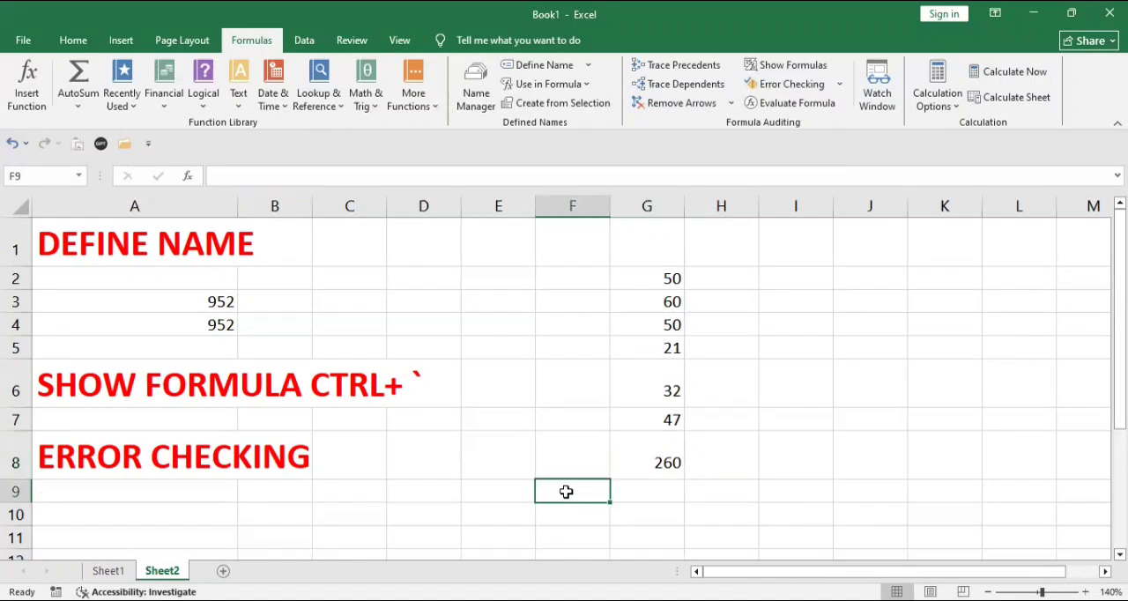
key("ctrl+z")
- Ignore the error flagged on the G8 formula
left_click(620, 443)
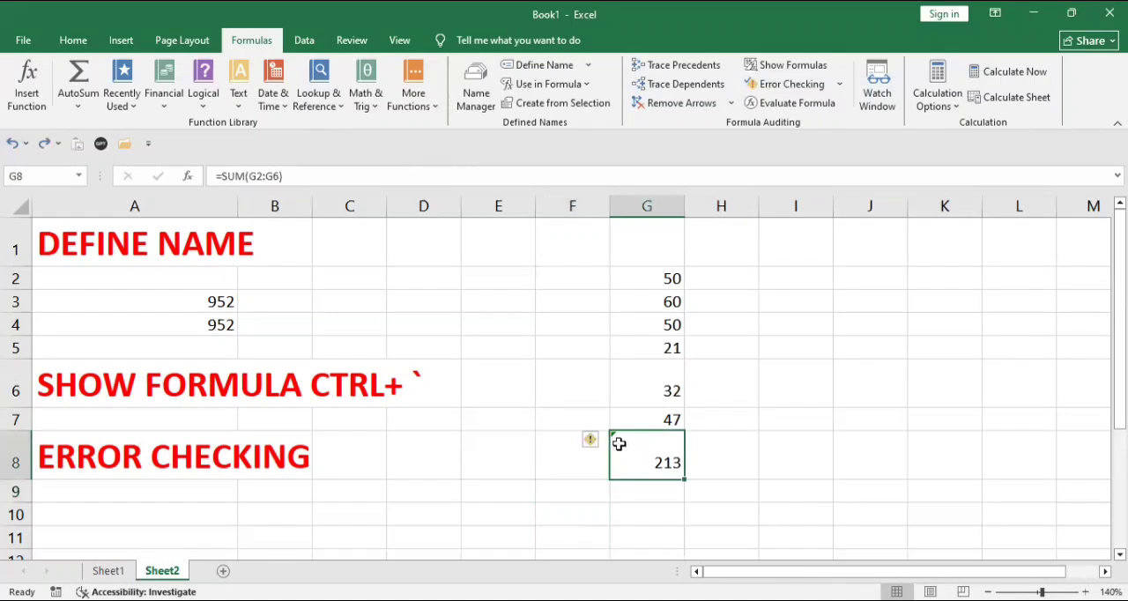
left_click(589, 443)
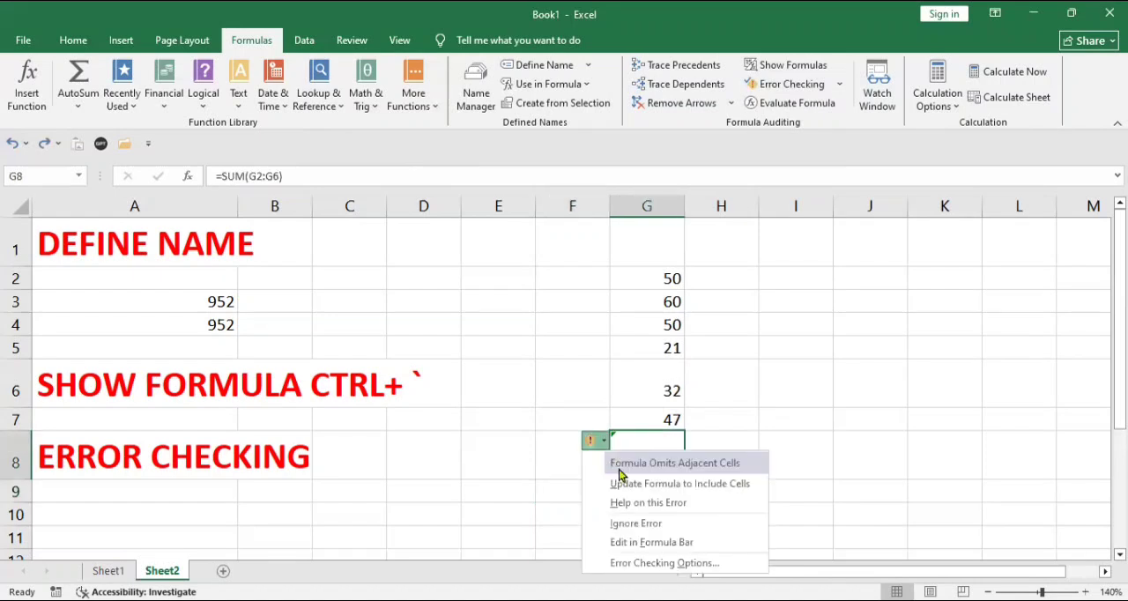
left_click(646, 524)
left_click(520, 458)
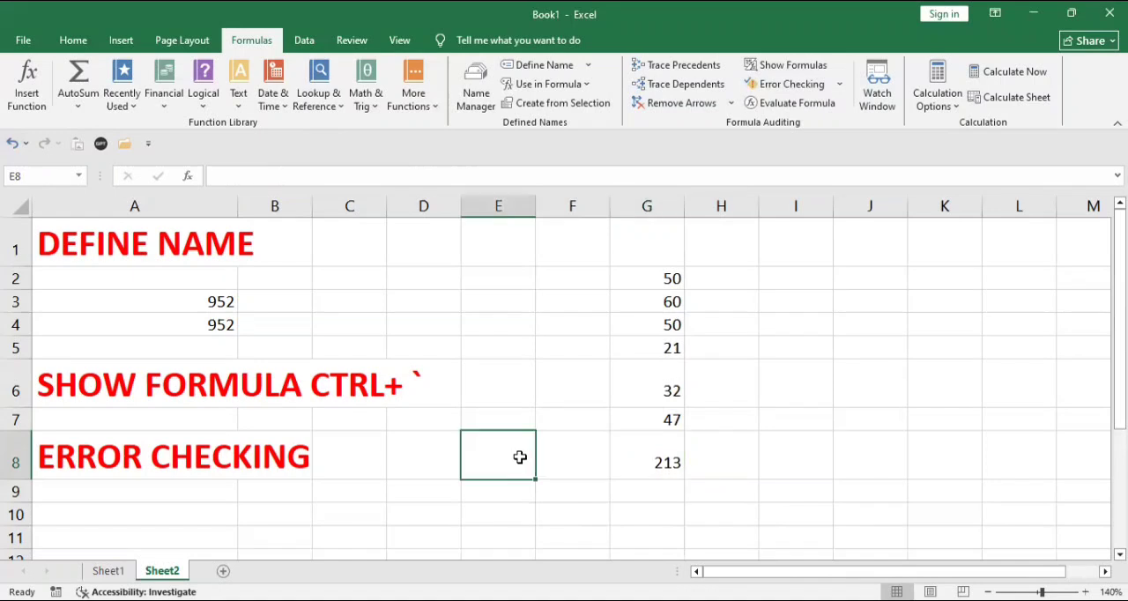
- Choose Edit in Formula Bar from the G8 error options and correct the formula to =SUM(G2:G7)
left_click(636, 455)
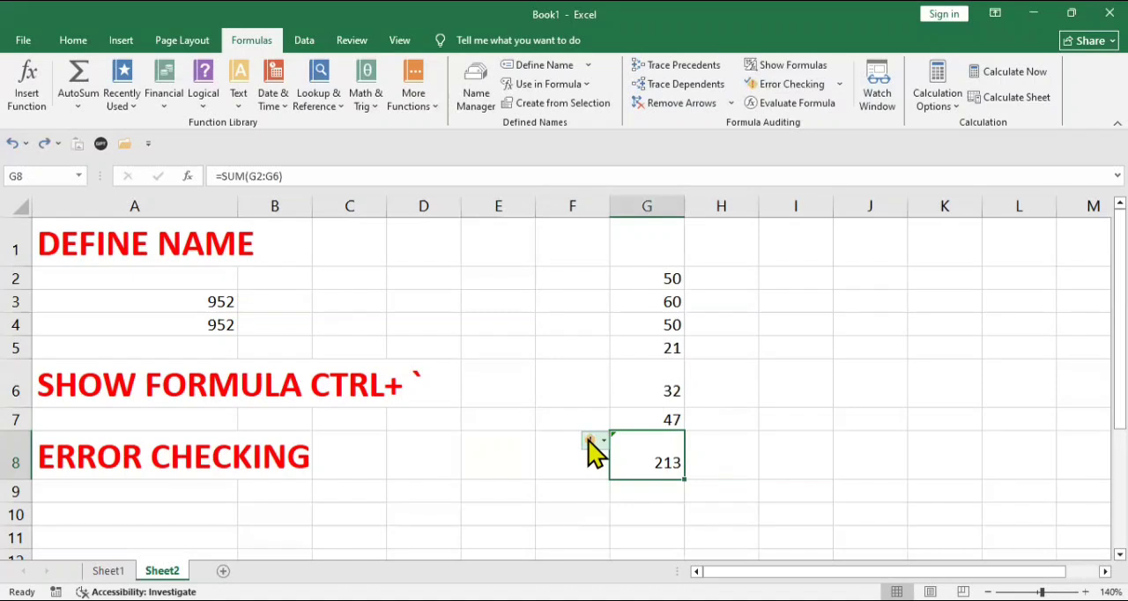
left_click(588, 440)
left_click(639, 542)
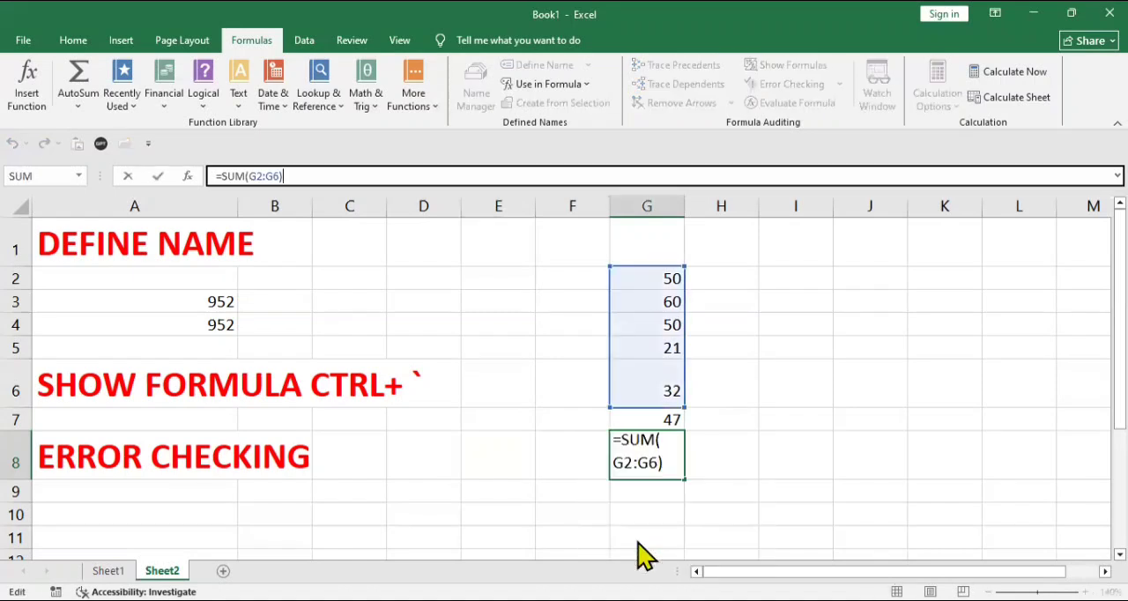
left_click(659, 465)
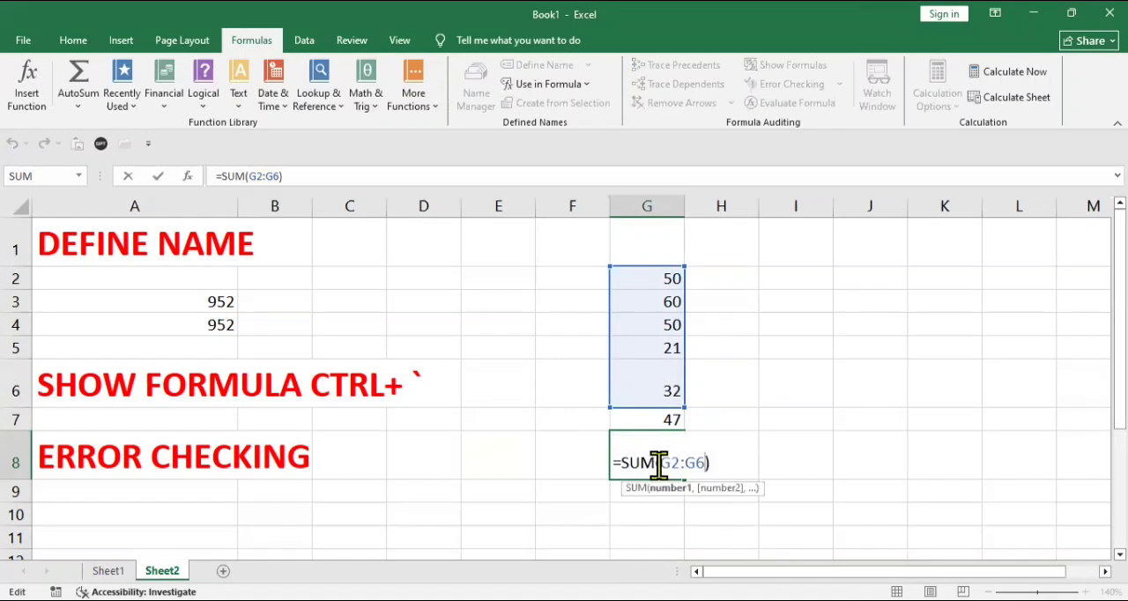
key("BackSpace")
type("7")
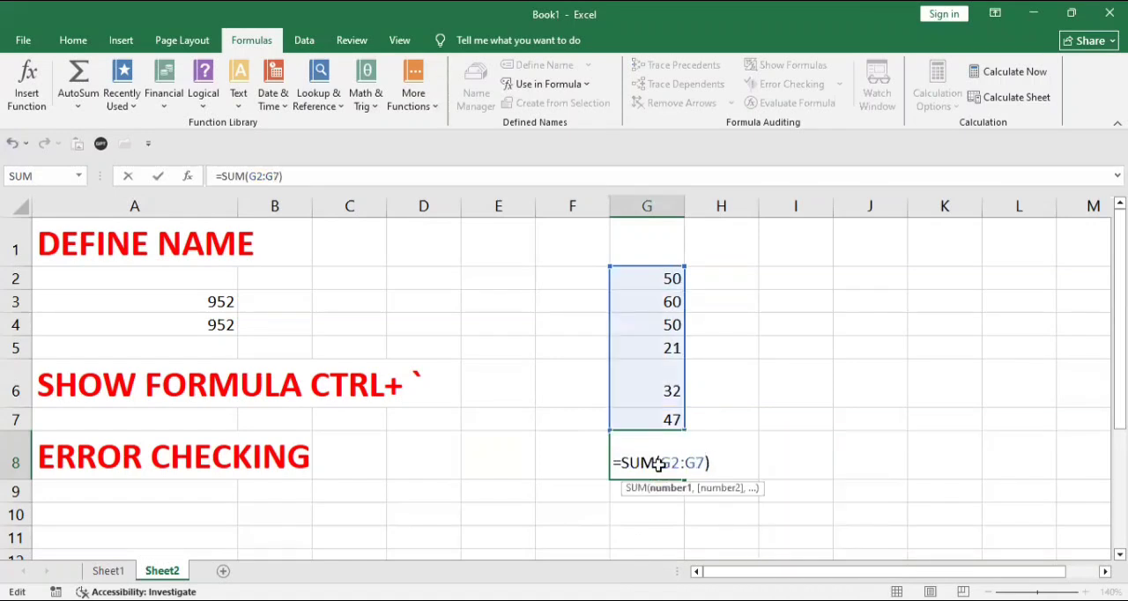
key("Return")
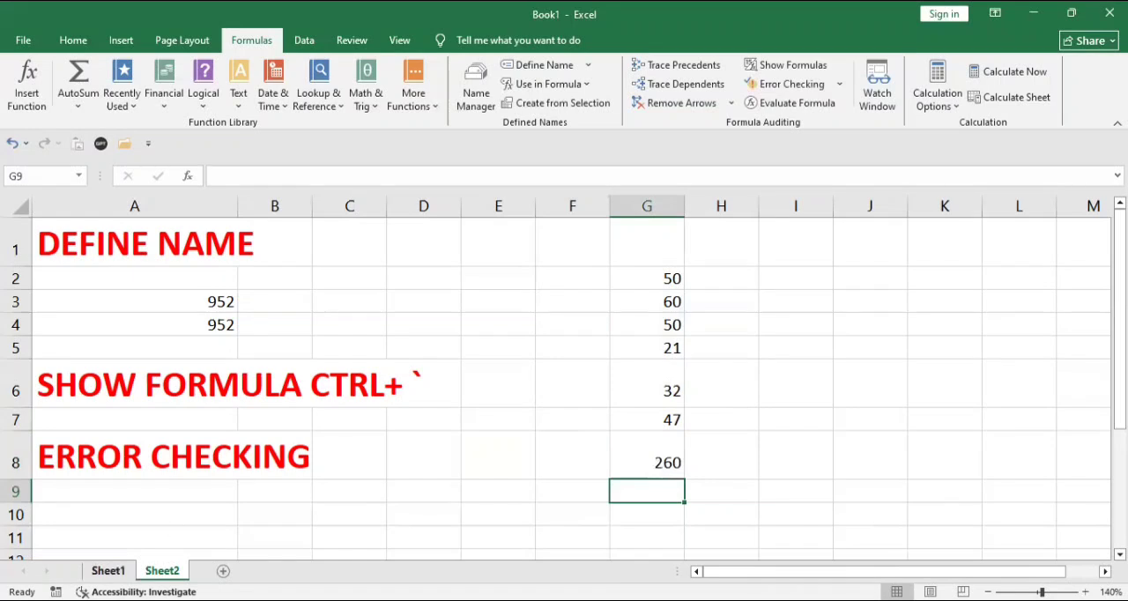
- Insert a new column before HINDI in the Sheet1 marks table and give it the heading ID
key("ctrl+Page_Up")
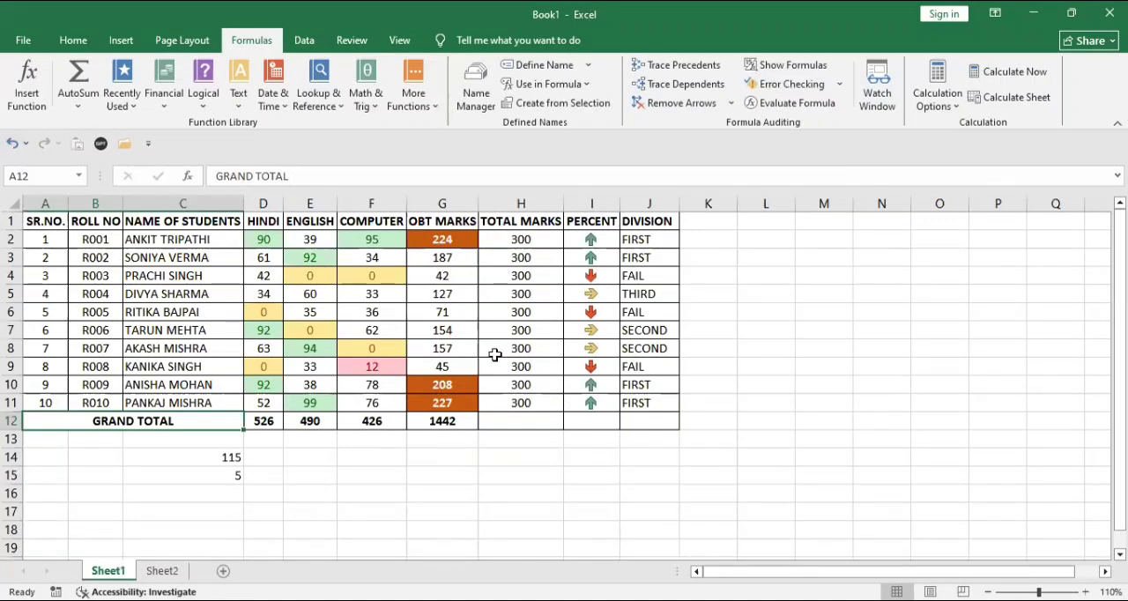
left_click(272, 202)
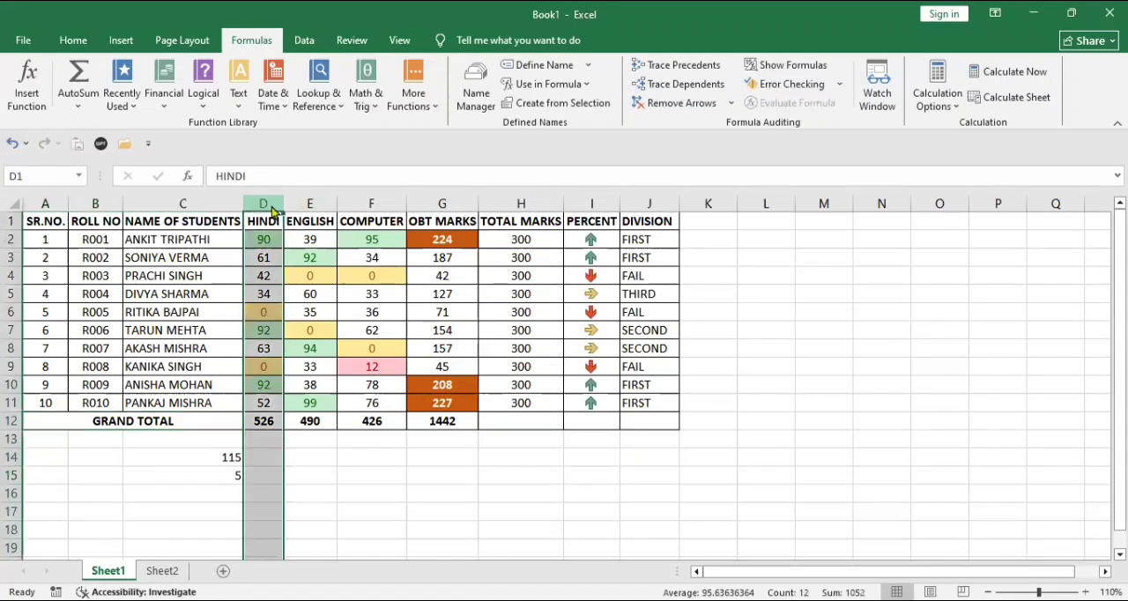
right_click(277, 211)
left_click(332, 350)
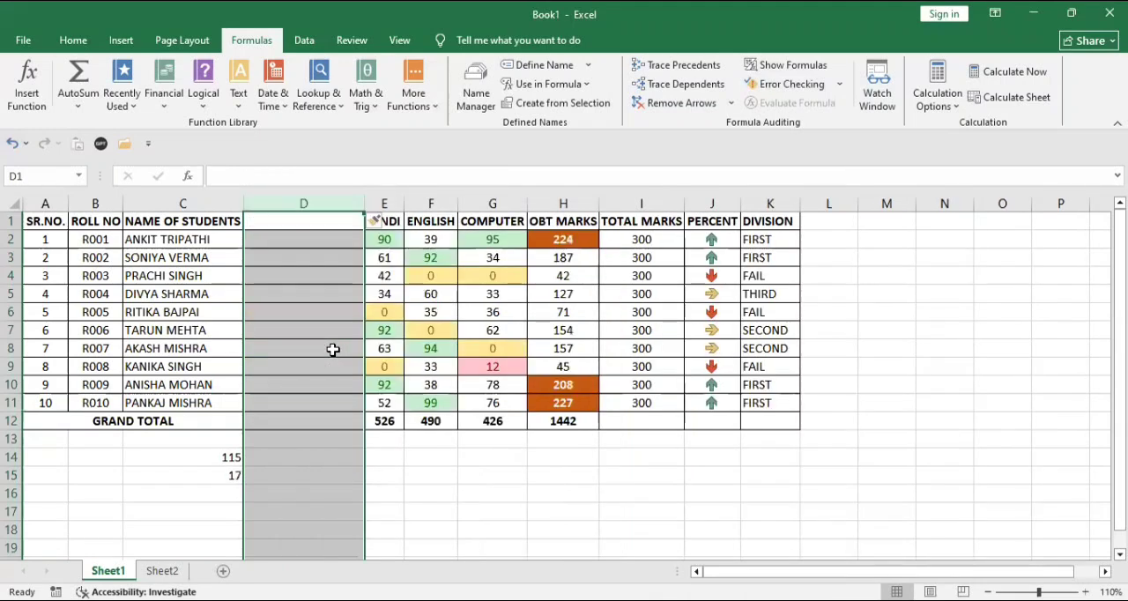
type("ID")
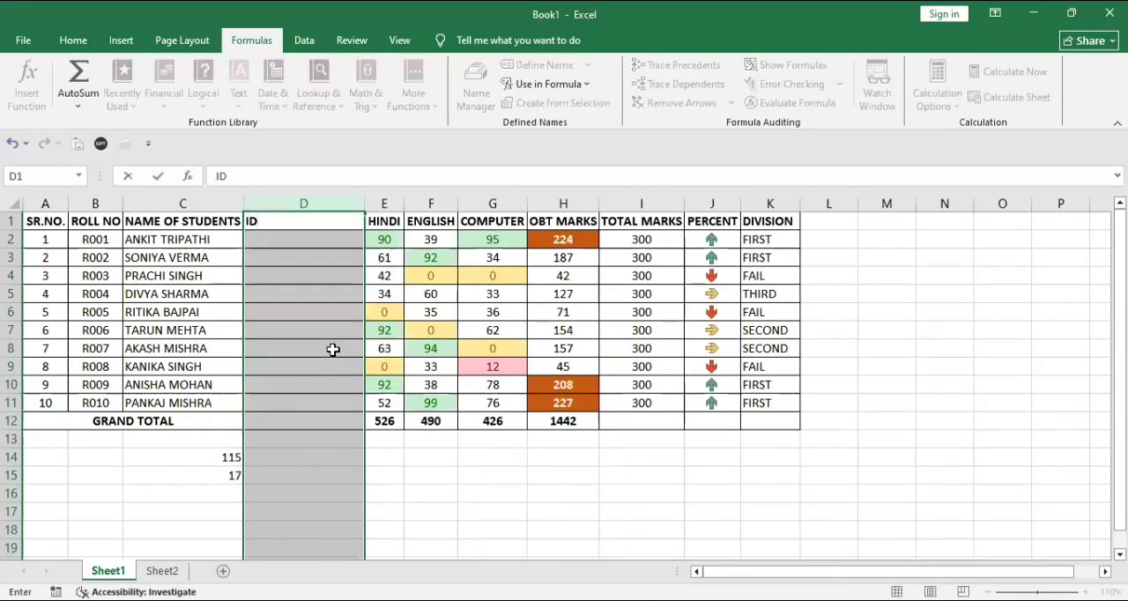
key("Return")
- Enter the first two student ID numbers in D2 and D3, fill the series down to D11, and narrow column D
type("100")
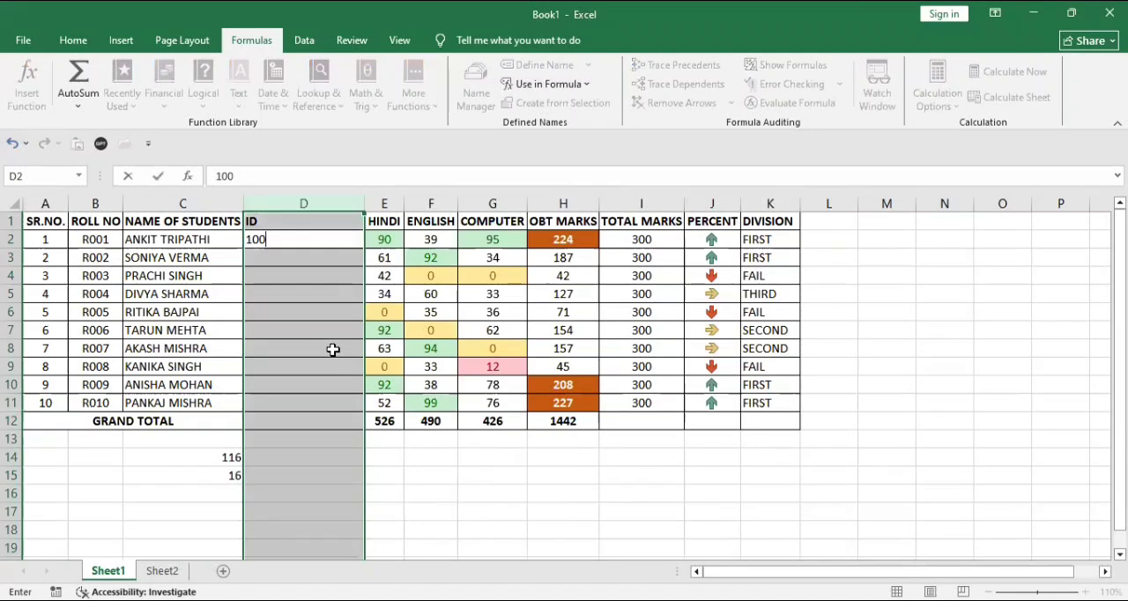
type("1")
key("Return")
type("100")
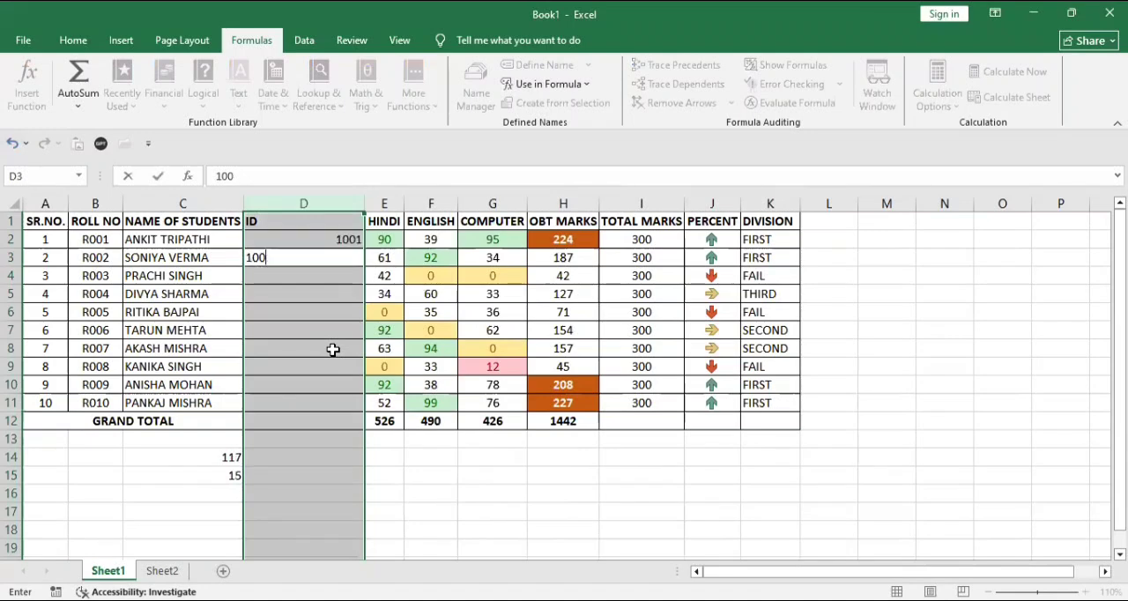
type("2")
key("Return")
left_click(345, 327)
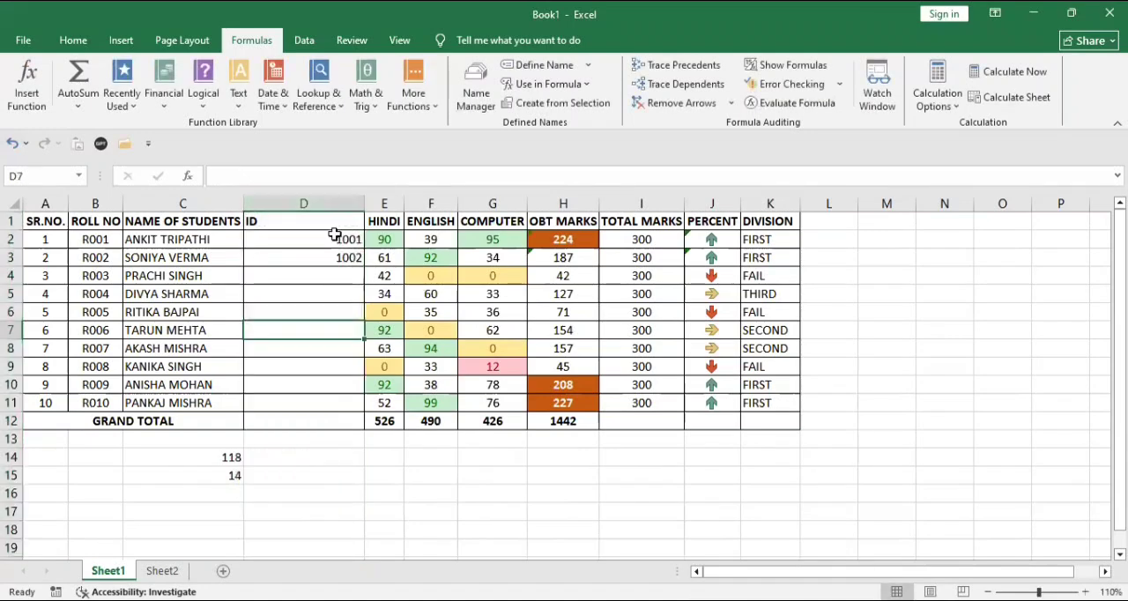
left_click(336, 232)
double_click(335, 232)
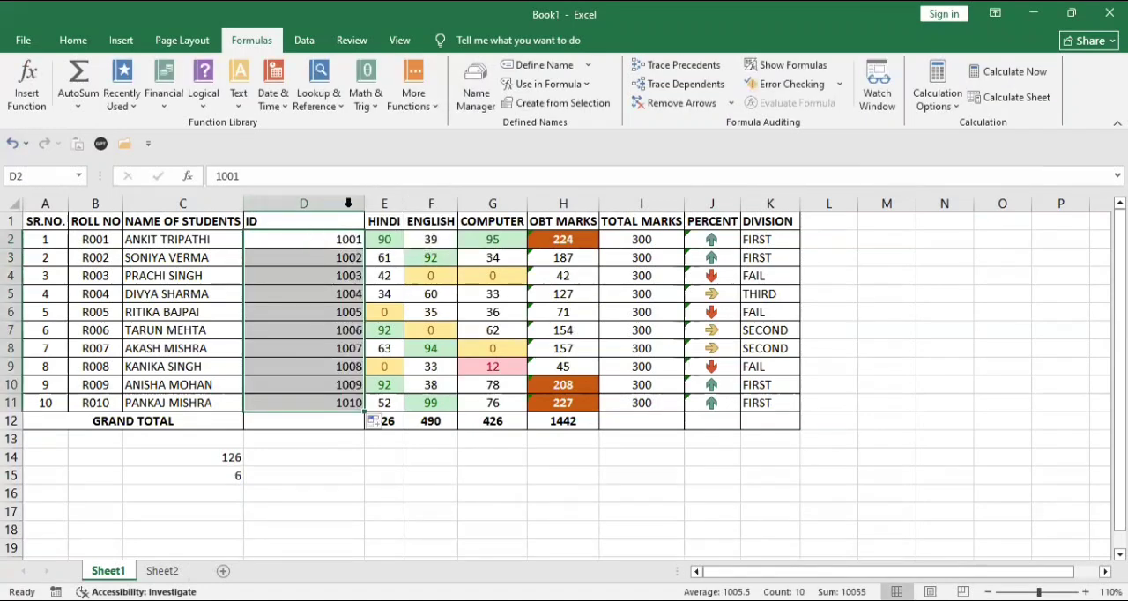
left_click_drag(359, 204, 297, 202)
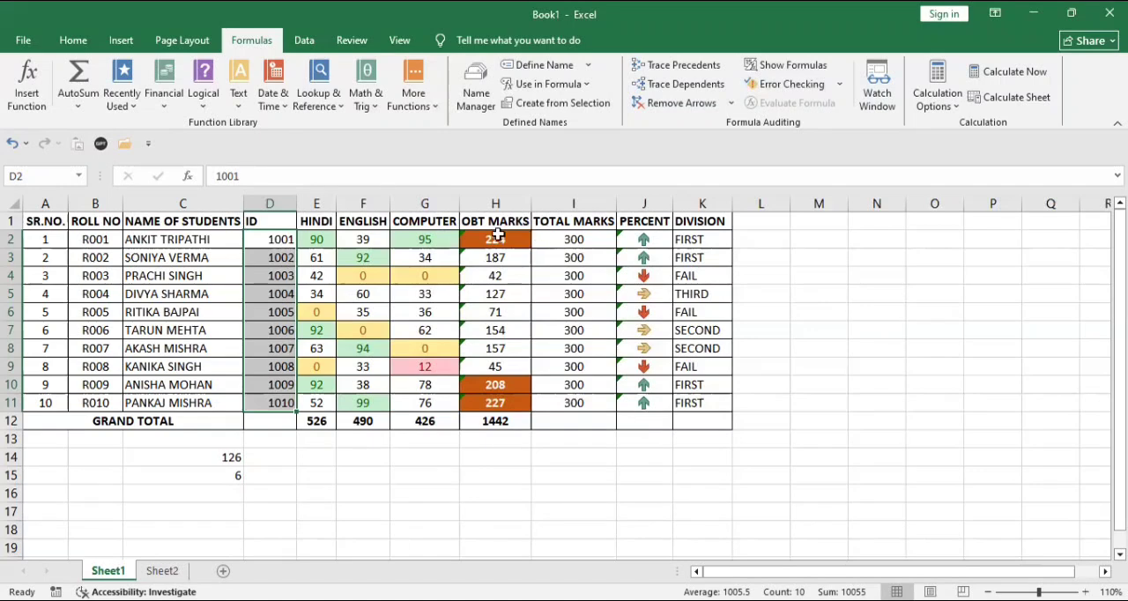
- Examine the error options offered for the OBT MARKS formula in H2
left_click(498, 234)
left_click(449, 241)
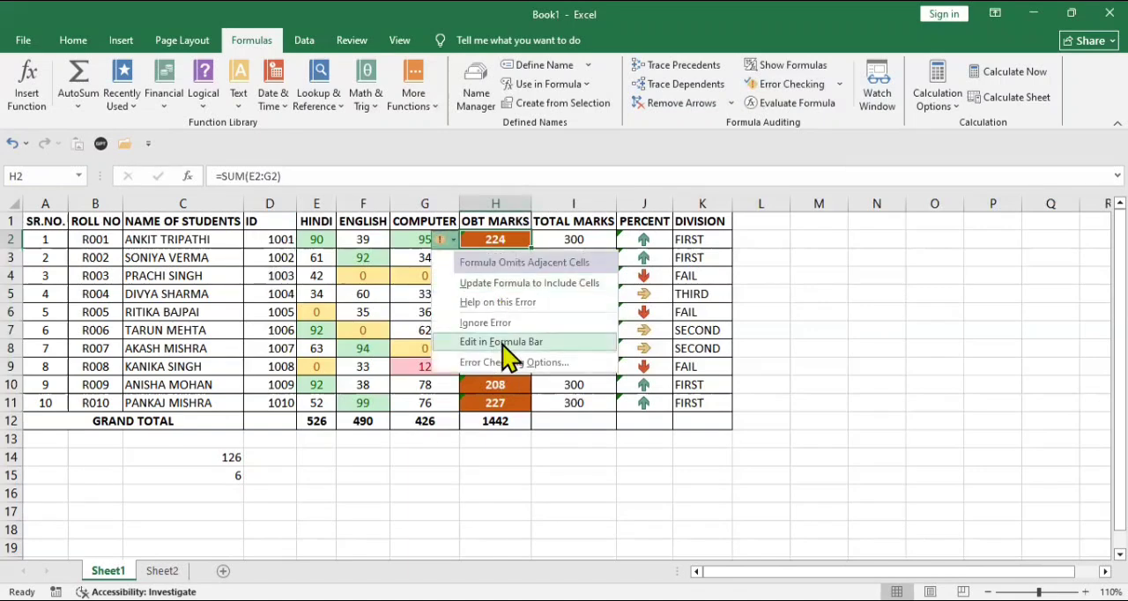
left_click(344, 306)
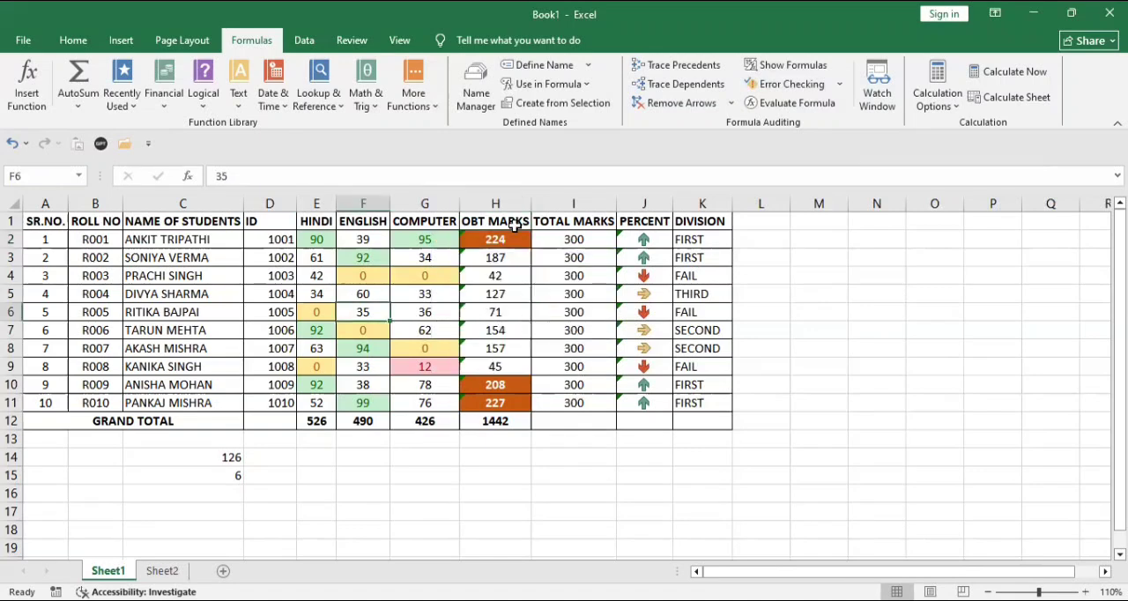
- Ignore the flagged formula errors for all the OBT MARKS formulas in H2:H11
left_click(474, 236)
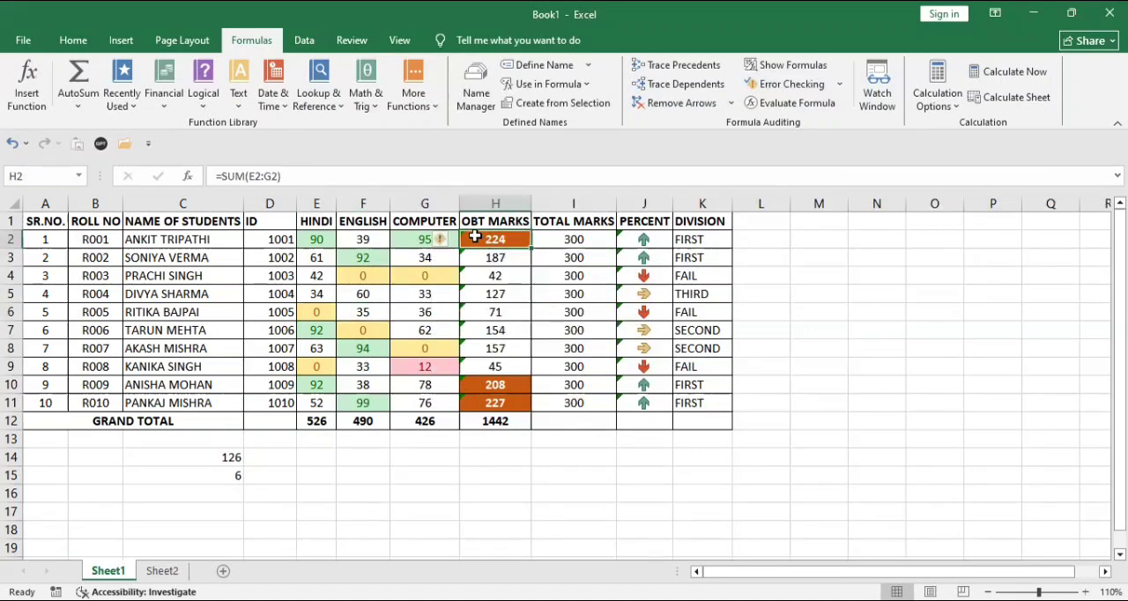
key("shift+Down")
key("shift+Down")
key("shift+Down")
key("shift+Down")
key("shift+Down")
key("shift+Down")
key("shift+Down")
key("shift+Down")
key("shift+Down")
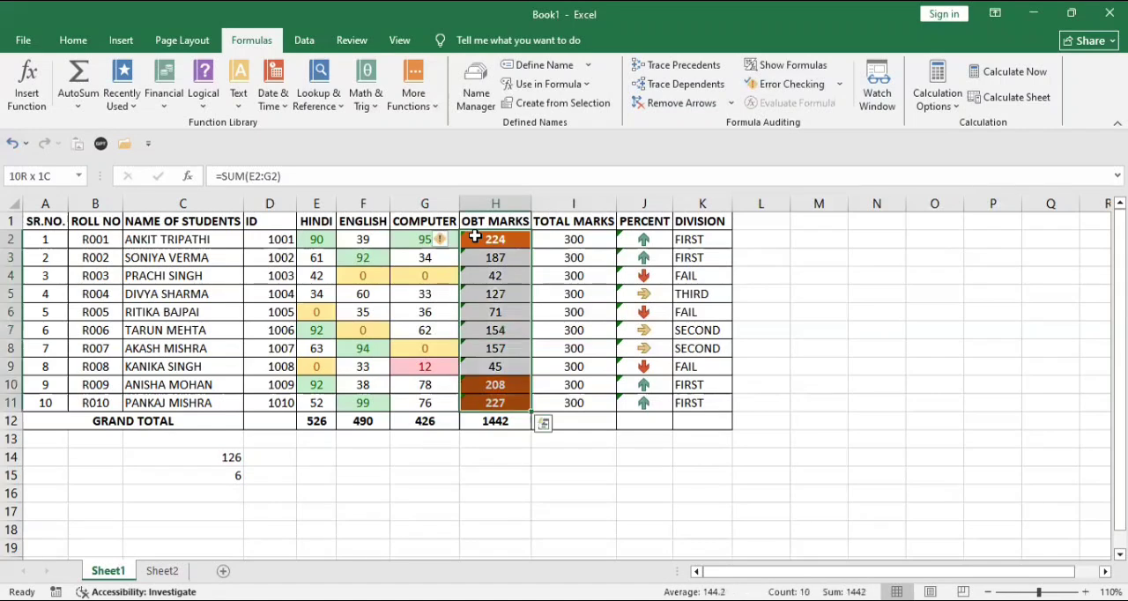
left_click(441, 239)
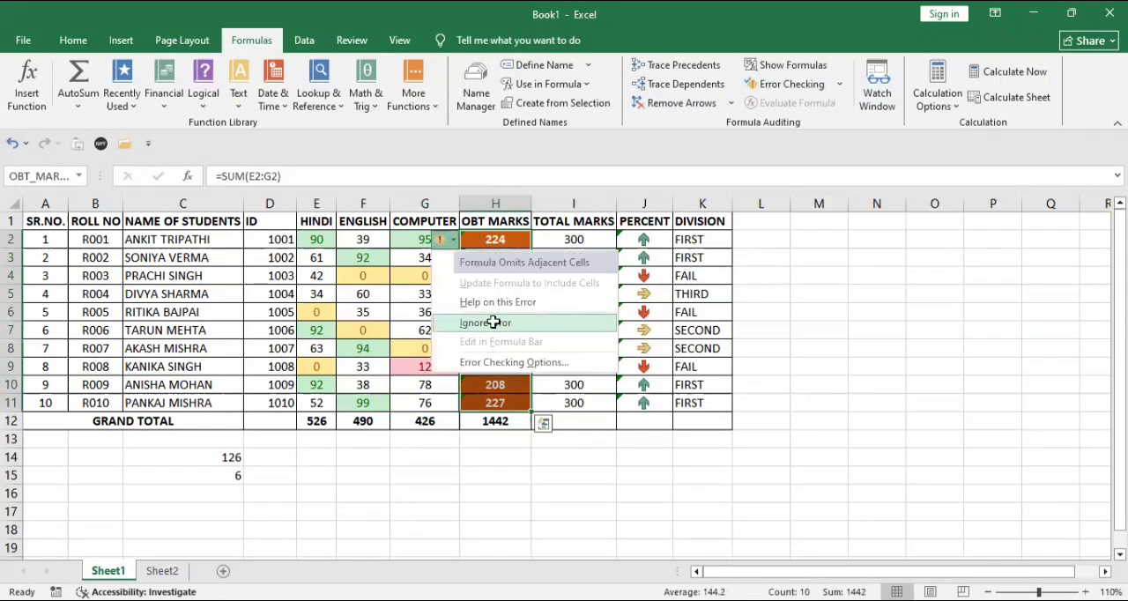
left_click(494, 322)
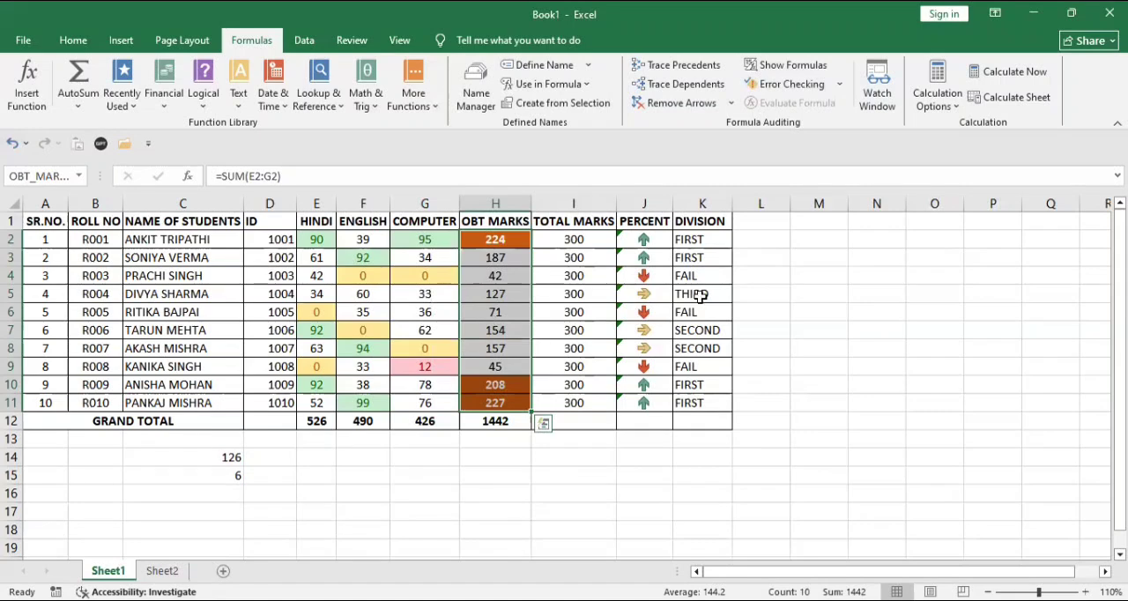
- Ignore the flagged formula errors for all the PERCENT formulas in J2:J11
left_click(638, 241)
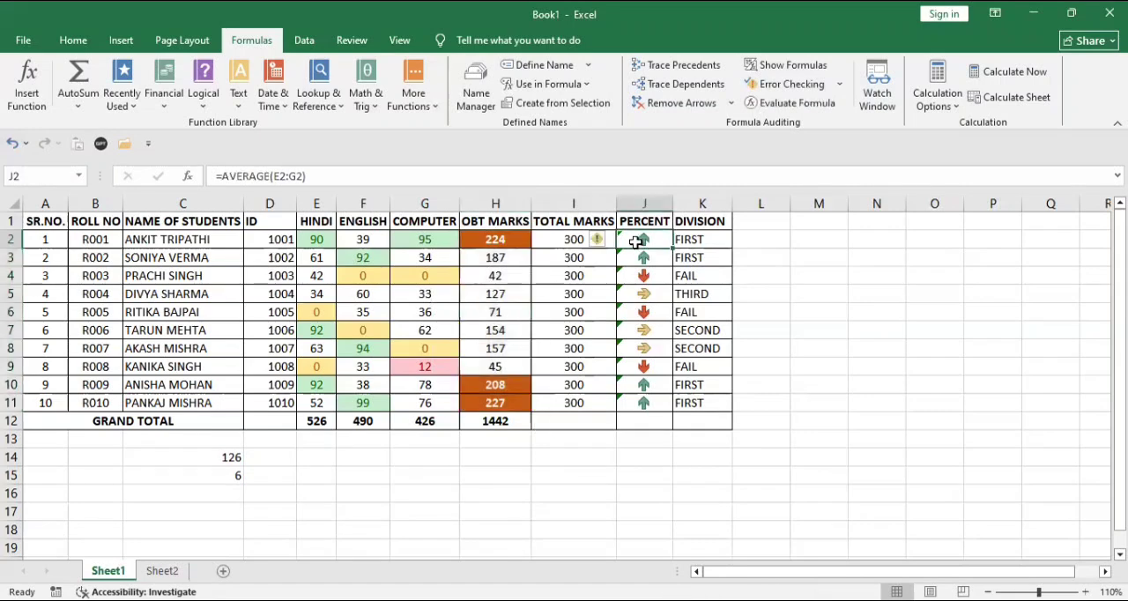
key("shift+Down")
key("shift+Down")
key("shift+Down")
key("shift+Down")
key("shift+Down")
key("shift+Down")
key("shift+Down")
key("shift+Down")
key("shift+Down")
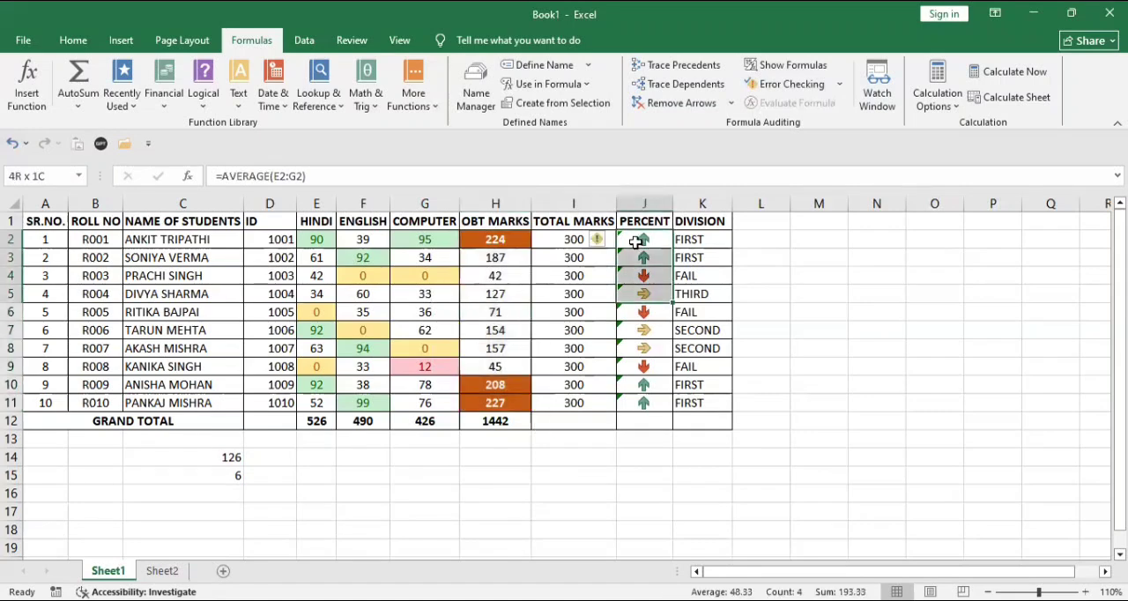
left_click(598, 241)
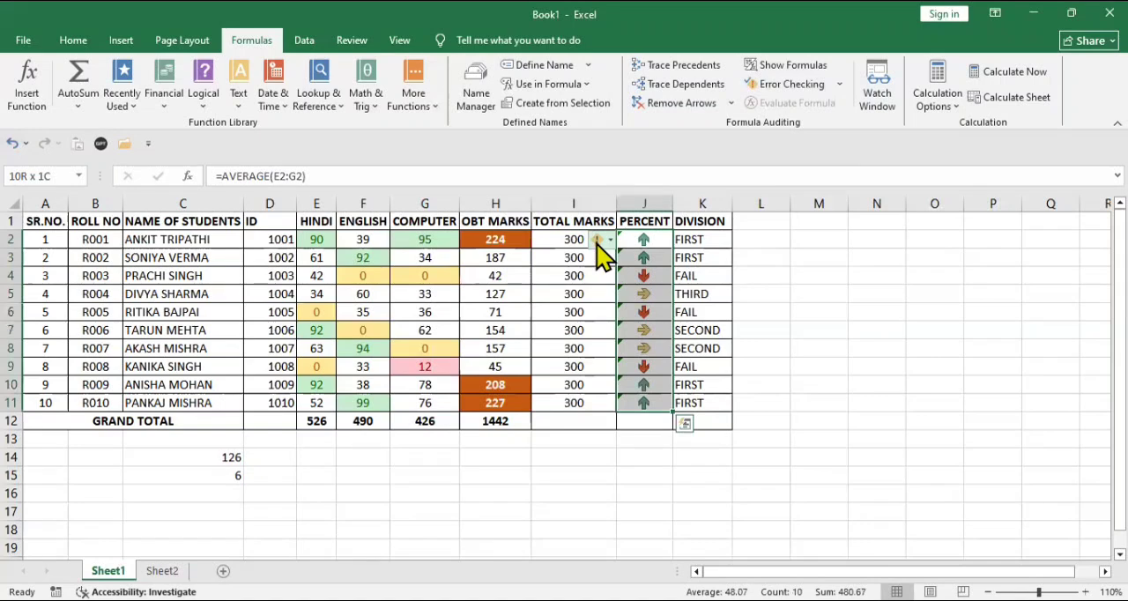
left_click(626, 320)
left_click(319, 491)
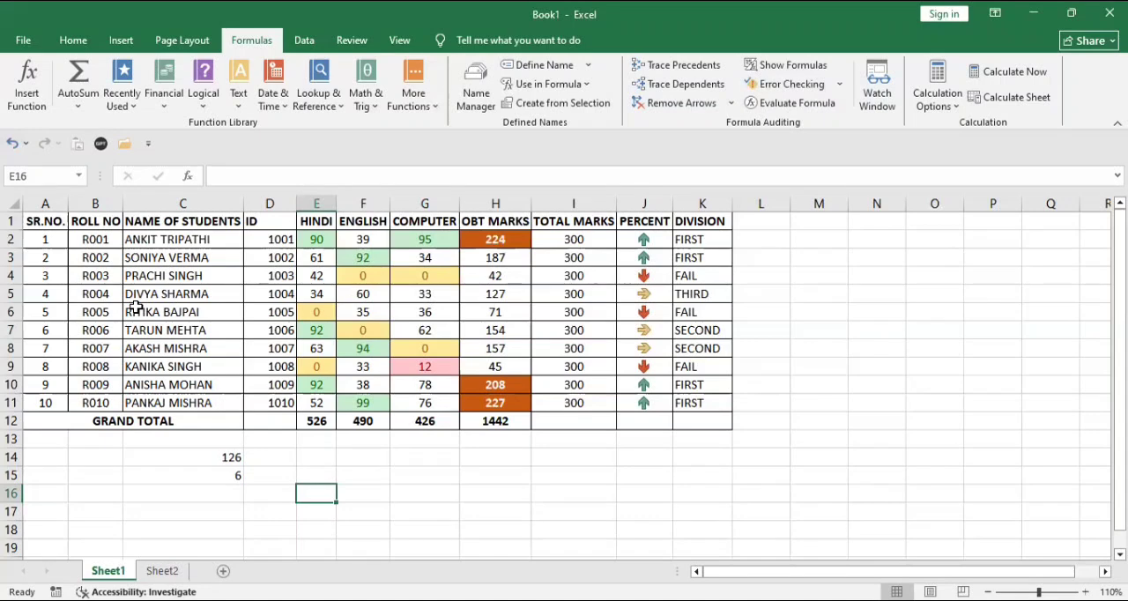
left_click(280, 214)
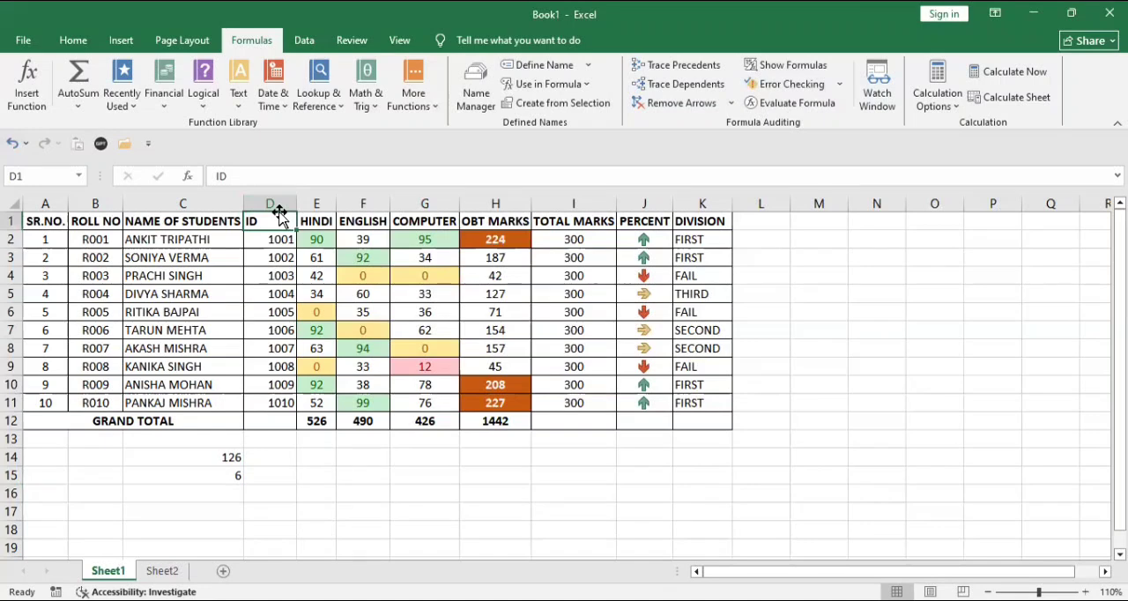
type("-")
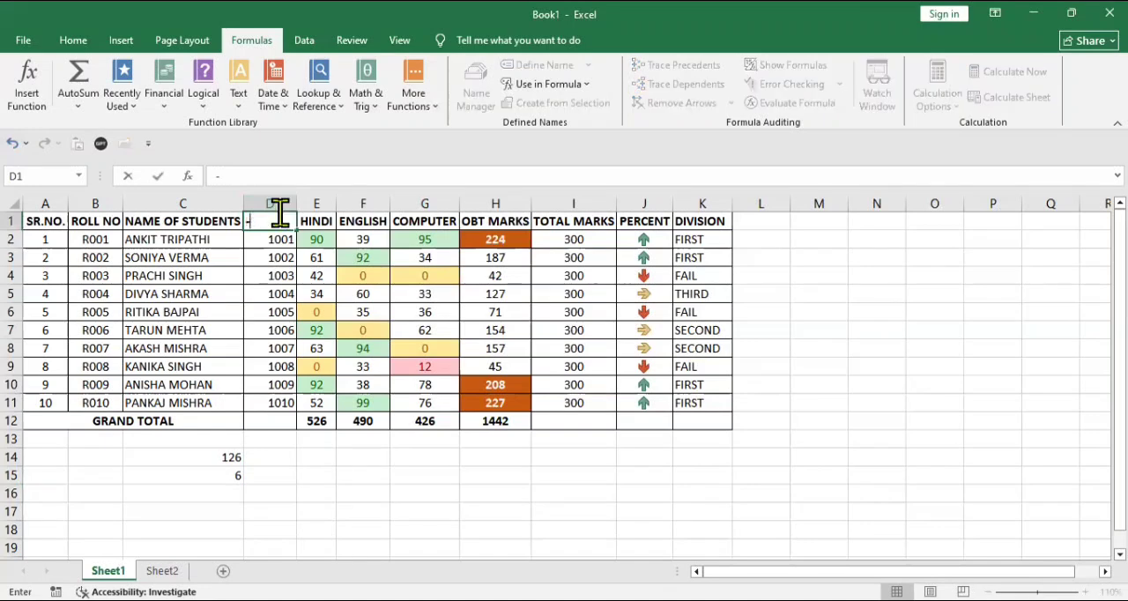
key("Return")
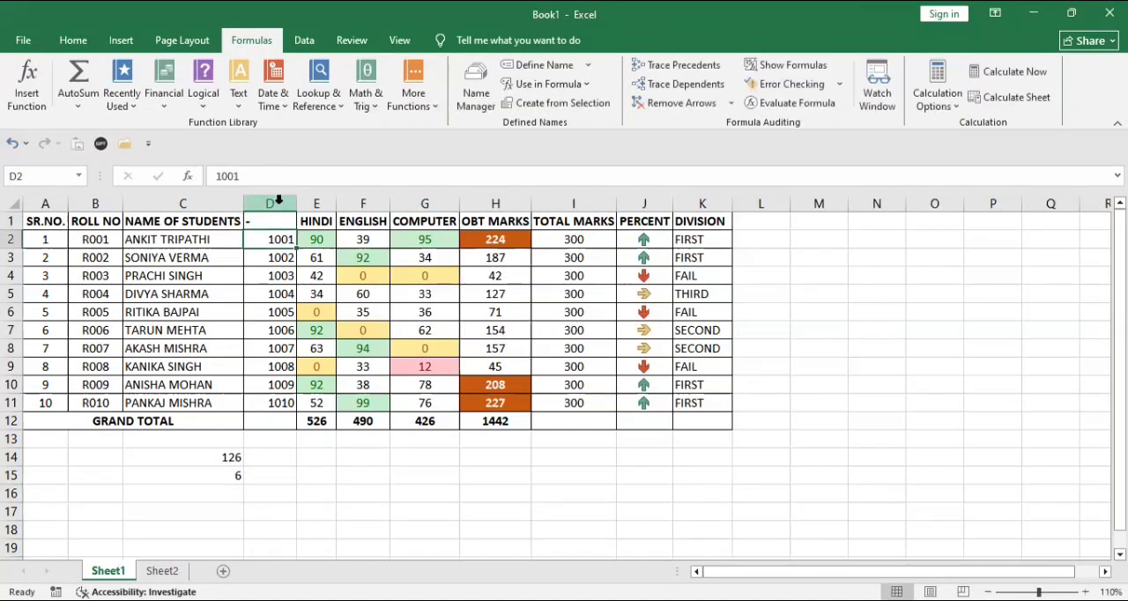
- Delete the whole column D holding the student IDs from the Sheet1 marks table and go to Sheet2
left_click(276, 201)
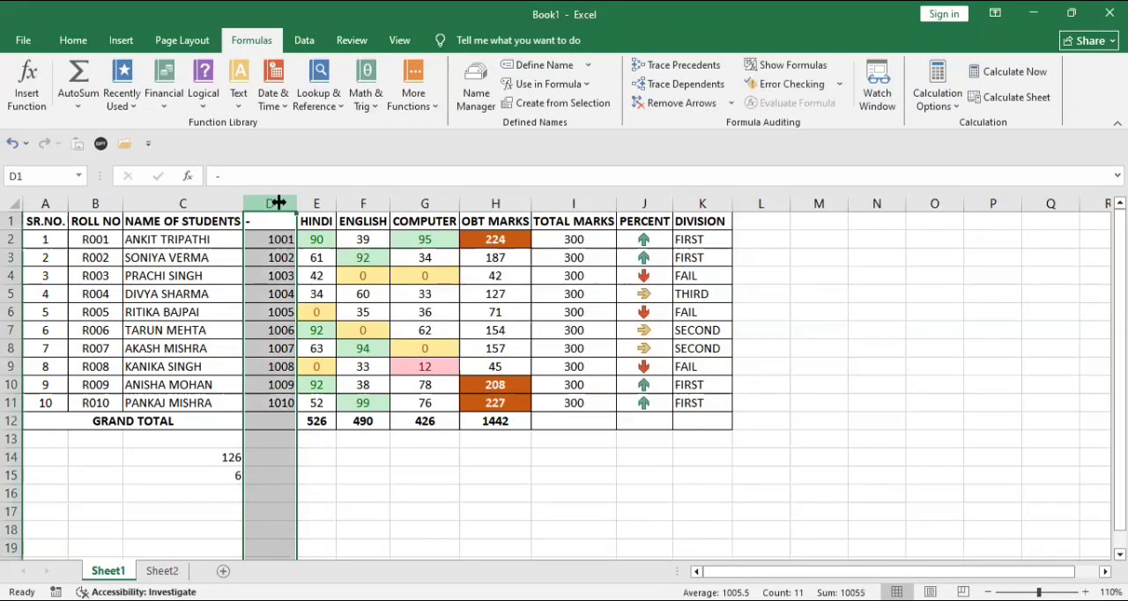
key("ctrl+minus")
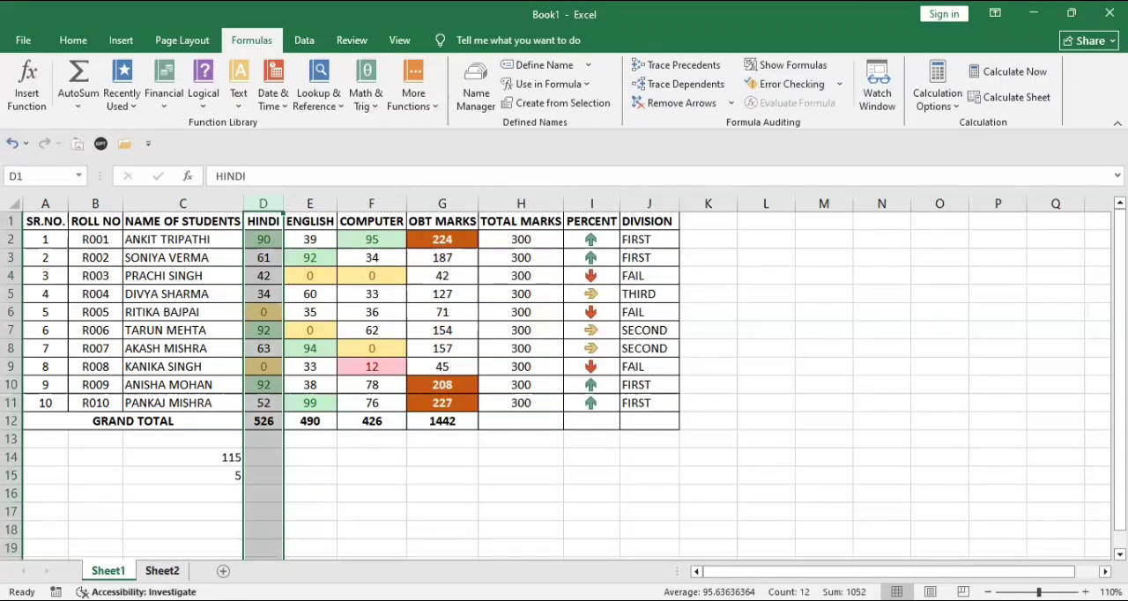
left_click(162, 571)
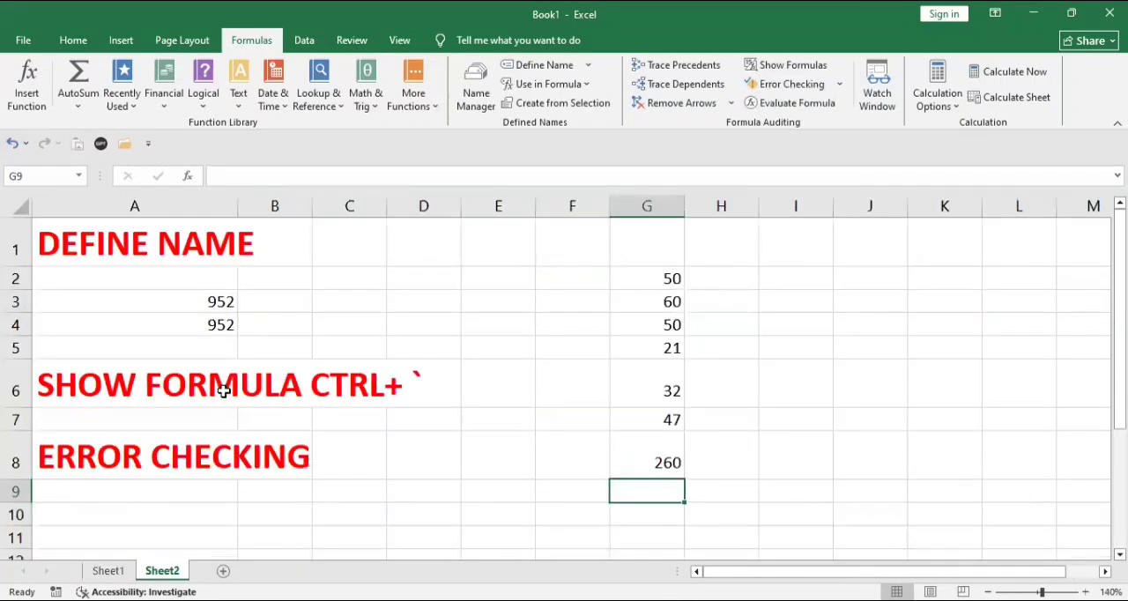